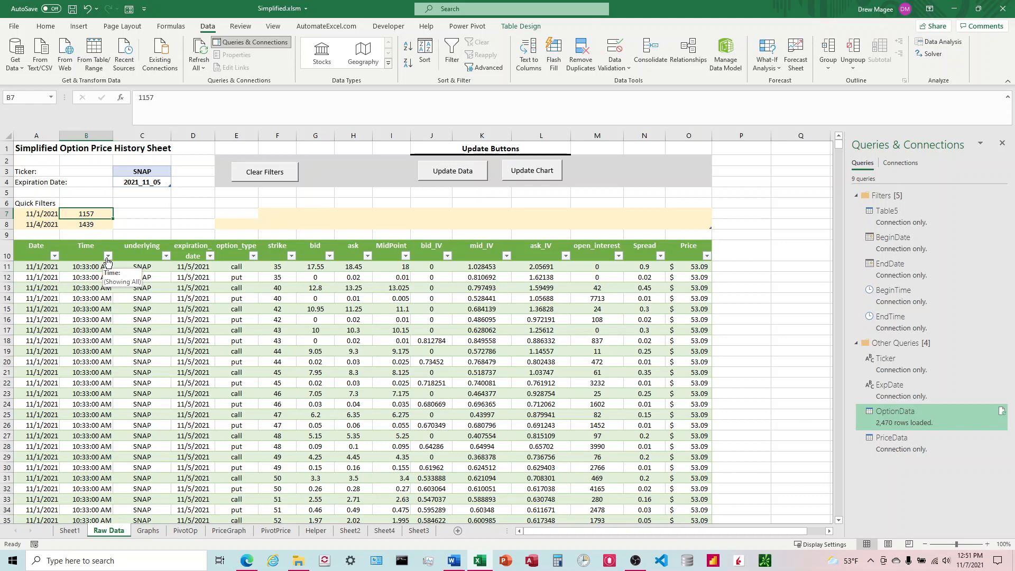
# Choose the 11/4/2021 quick filter value and refresh the option table with Update Data
pyautogui.click(90, 224)
pyautogui.click(87, 213)
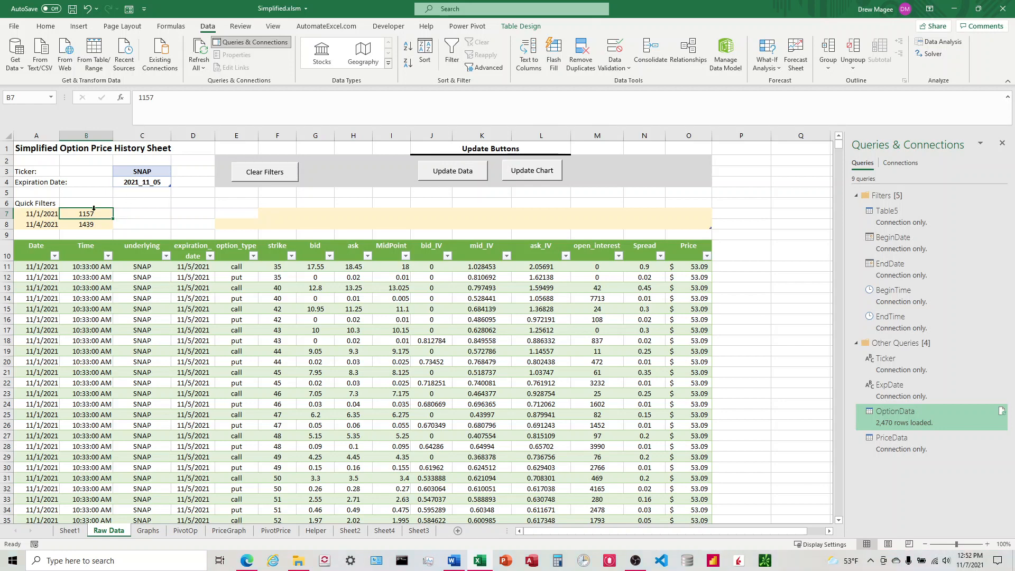
pyautogui.click(89, 224)
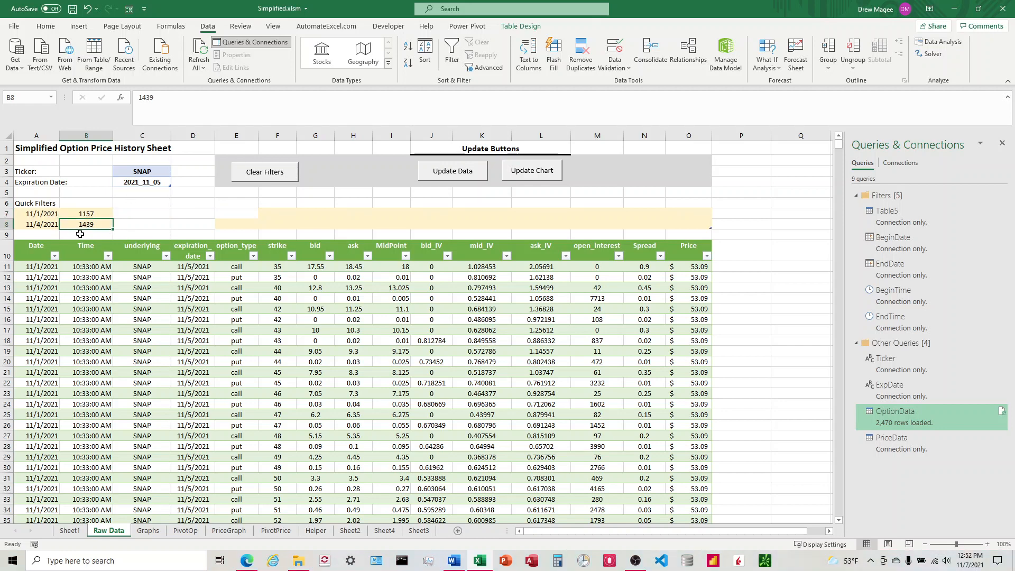
pyautogui.click(460, 176)
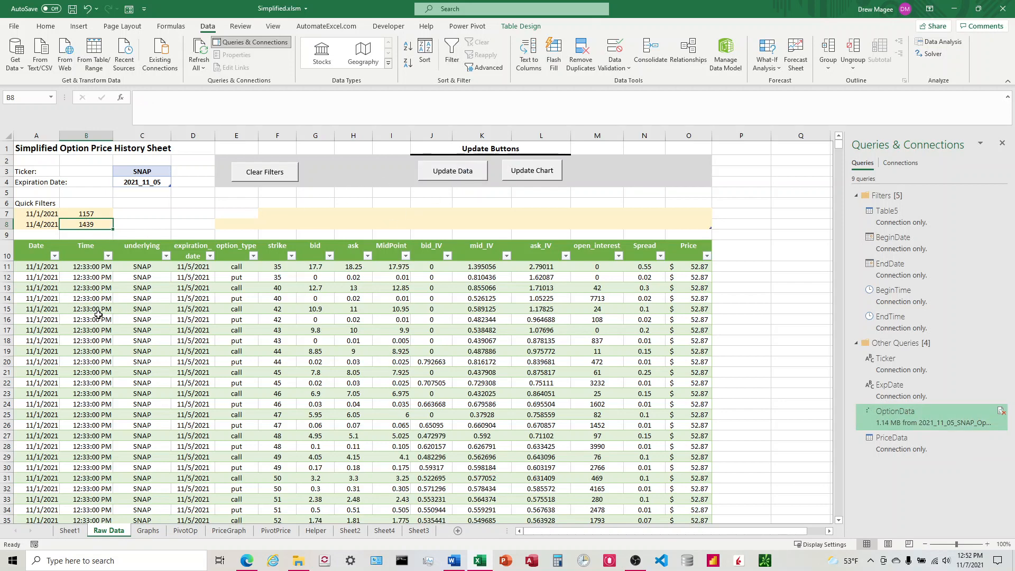
# Inspect the refreshed Time values in the option table
pyautogui.click(87, 268)
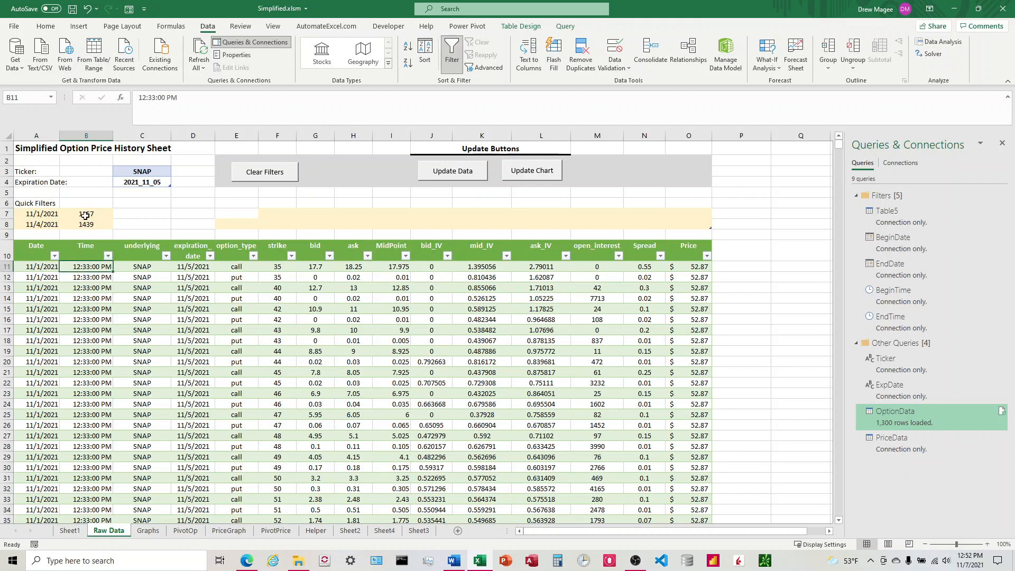
pyautogui.scroll(-15, 87, 288)
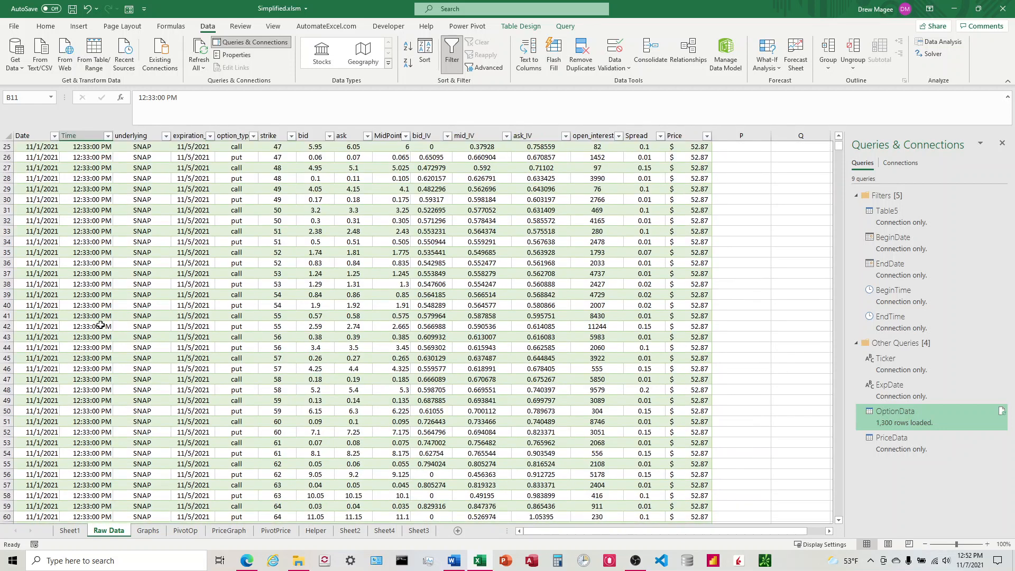
pyautogui.scroll(18, 111, 338)
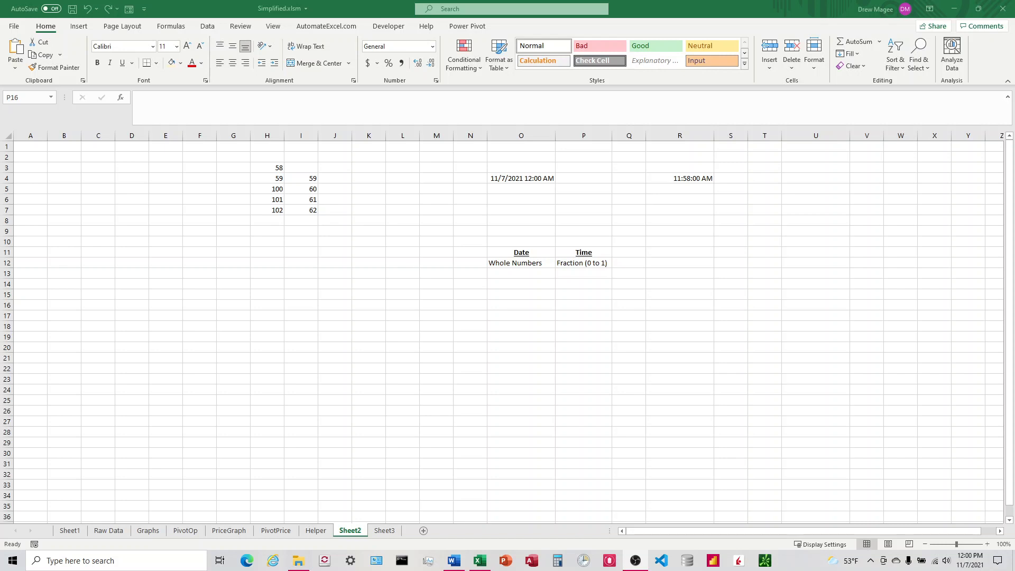
# Enter 0.5, 1 and 1.5 in cells S11 to S13 on Sheet2
pyautogui.click(517, 265)
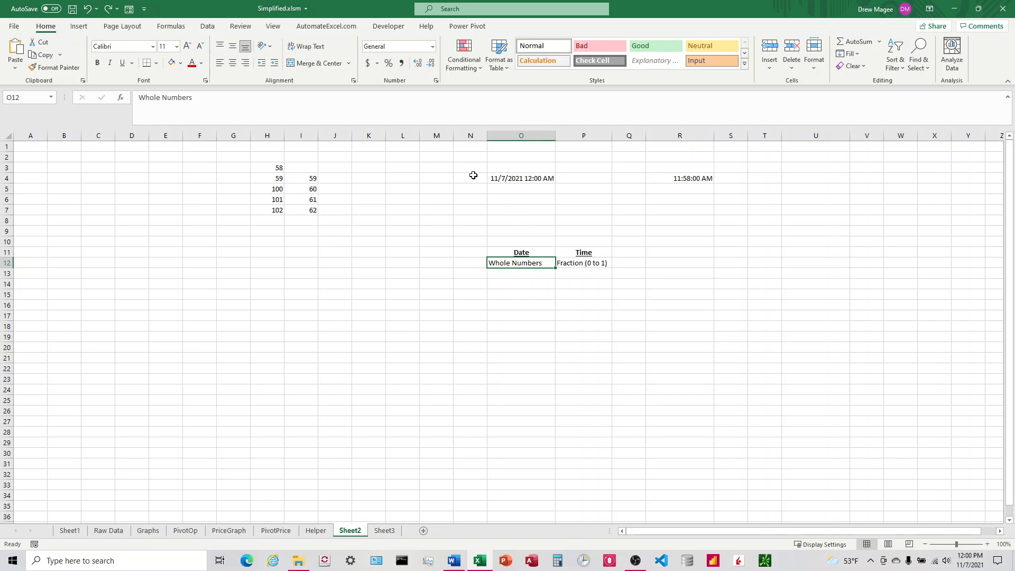
pyautogui.click(734, 262)
pyautogui.write('1')
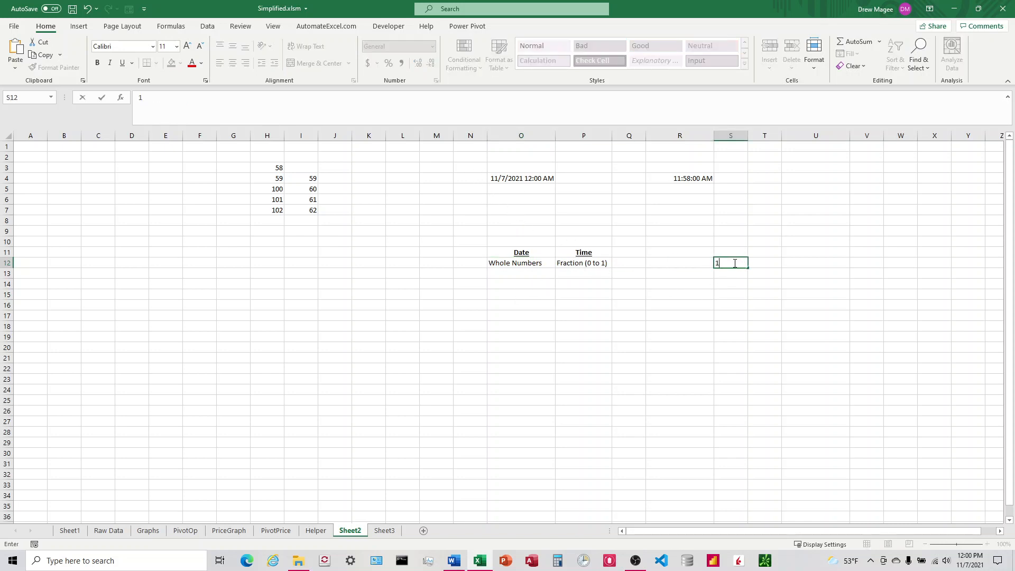
pyautogui.press('Up')
pyautogui.write('3.')
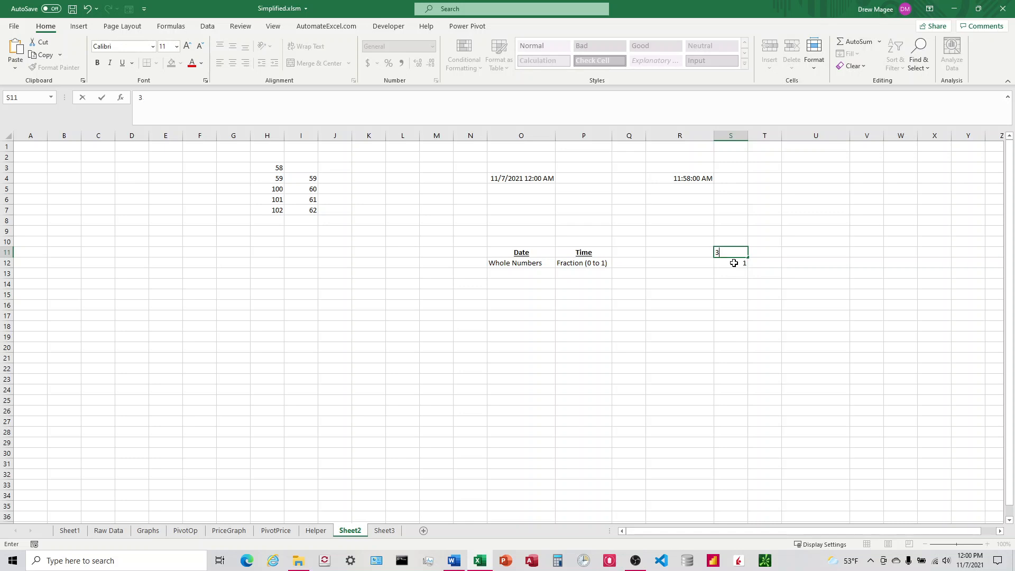
pyautogui.press('Left')
pyautogui.press('Down')
pyautogui.press('Down')
pyautogui.press('Right')
pyautogui.write('1.5')
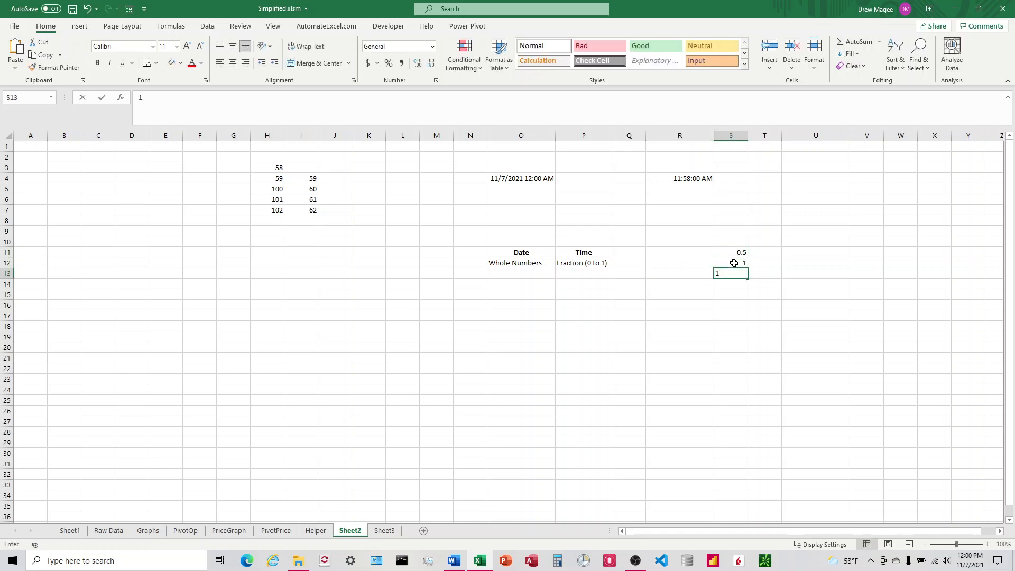
pyautogui.press('Up')
# Enter formulas in T11, T12 and T13 that reference the neighbouring S11, S12 and S13 values
pyautogui.press('Right')
pyautogui.press('Right')
pyautogui.press('Up')
pyautogui.press('Left')
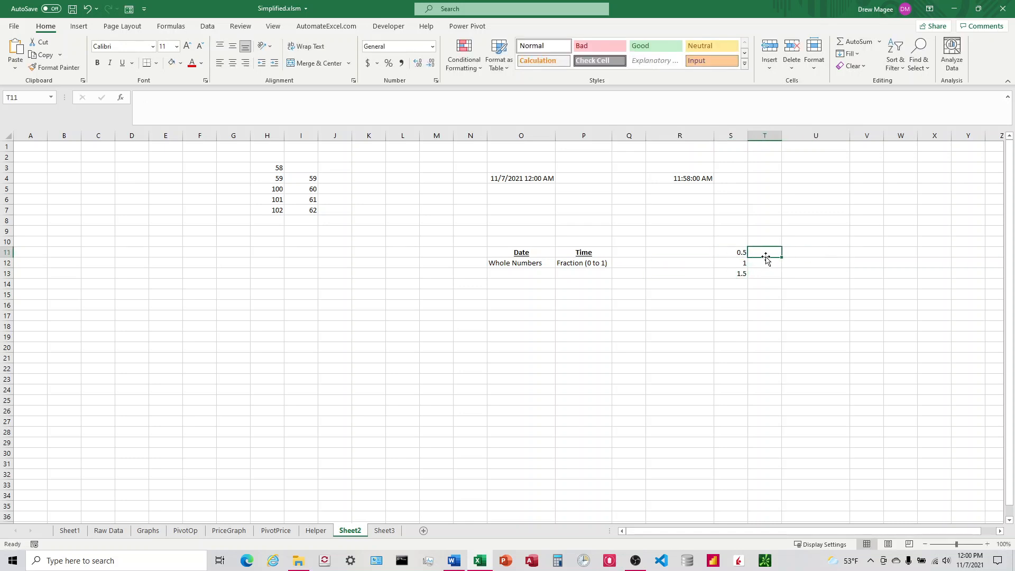
pyautogui.write('=')
pyautogui.press('Left')
pyautogui.press('Return')
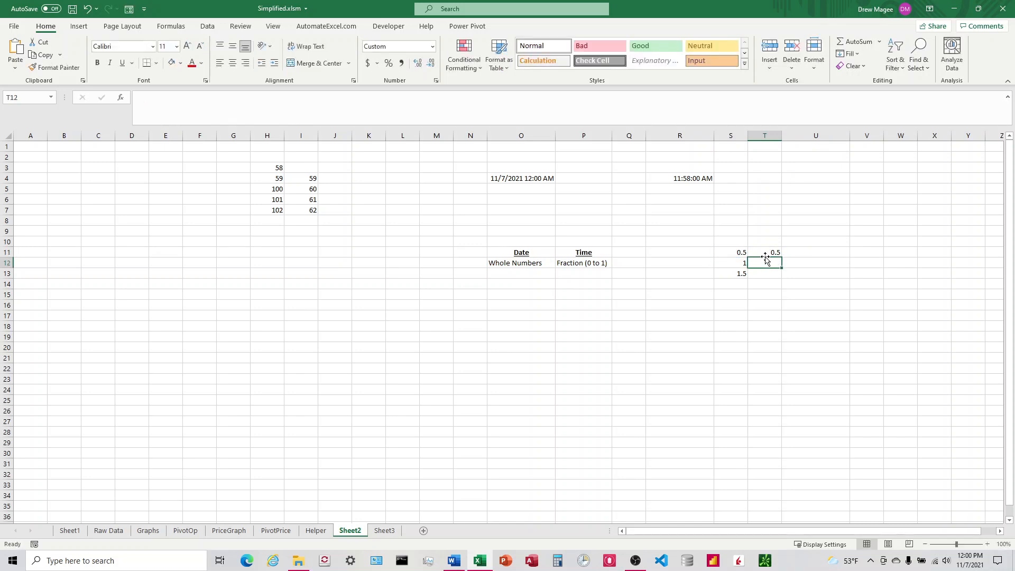
pyautogui.write('=')
pyautogui.press('Left')
pyautogui.press('Return')
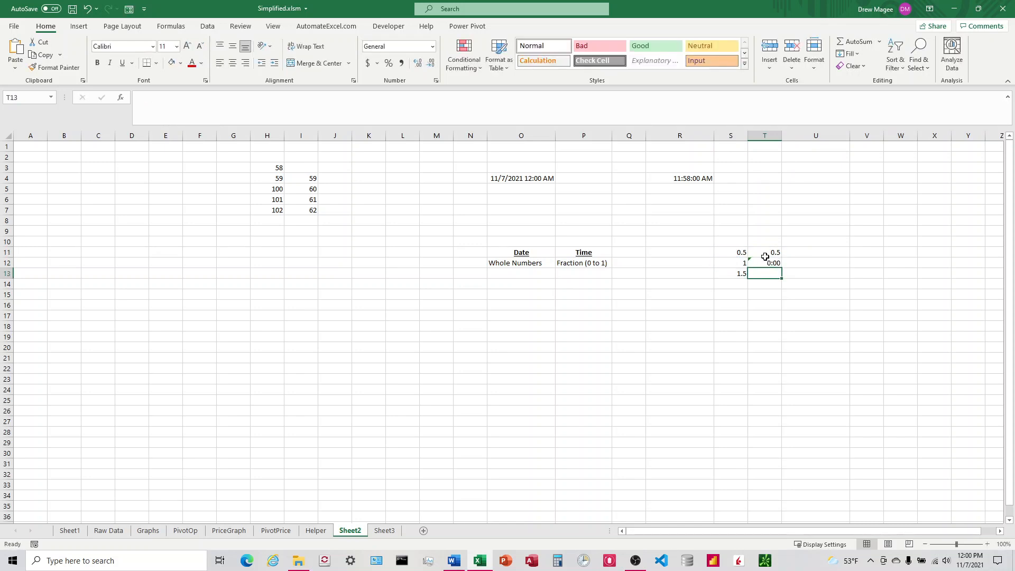
pyautogui.write('=')
pyautogui.press('Left')
pyautogui.press('Return')
# Apply the Time number format to T11:T13
pyautogui.press('Up')
pyautogui.press('Up')
pyautogui.press('Up')
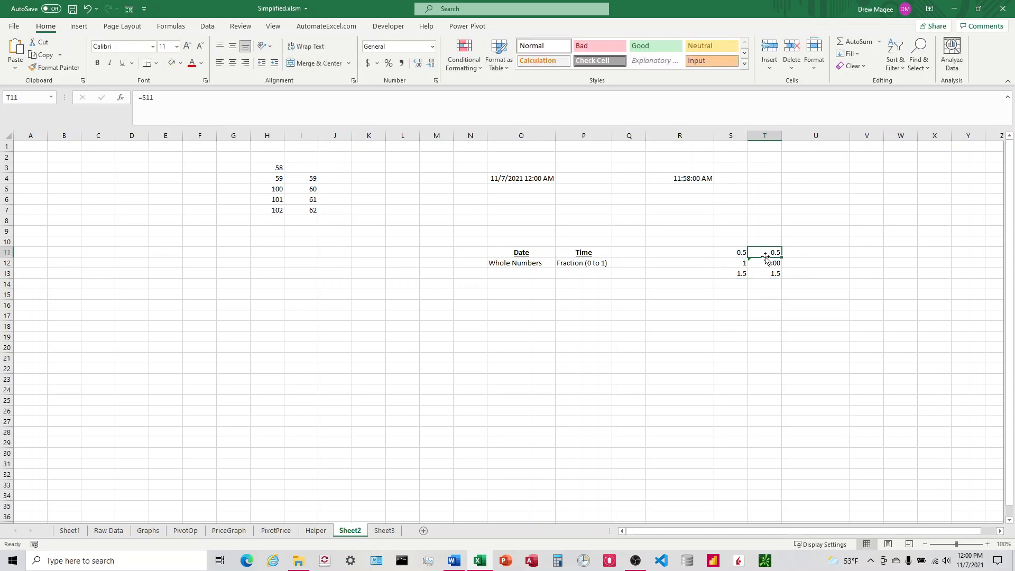
pyautogui.moveTo(767, 252); pyautogui.dragTo(769, 274)
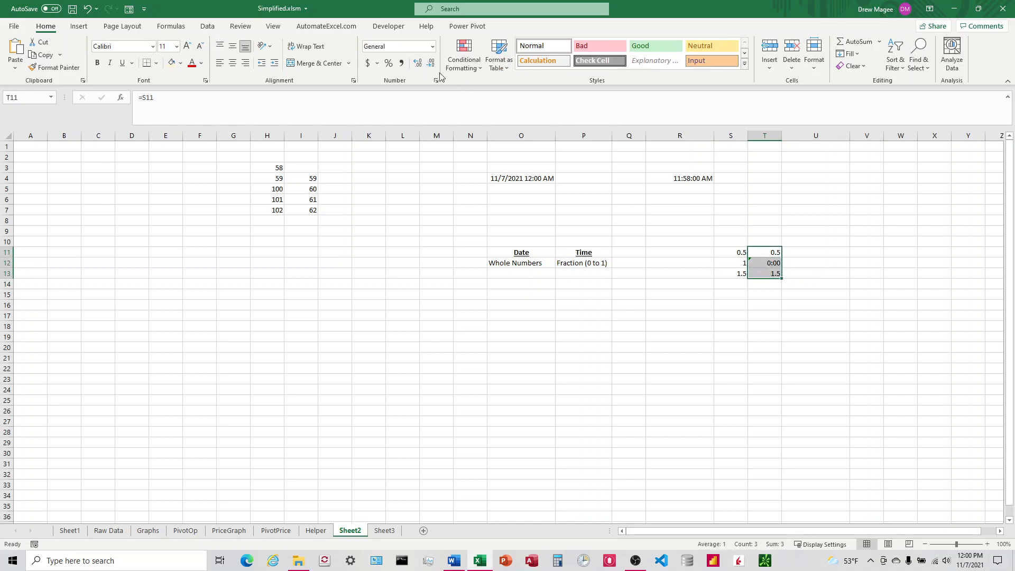
pyautogui.click(432, 46)
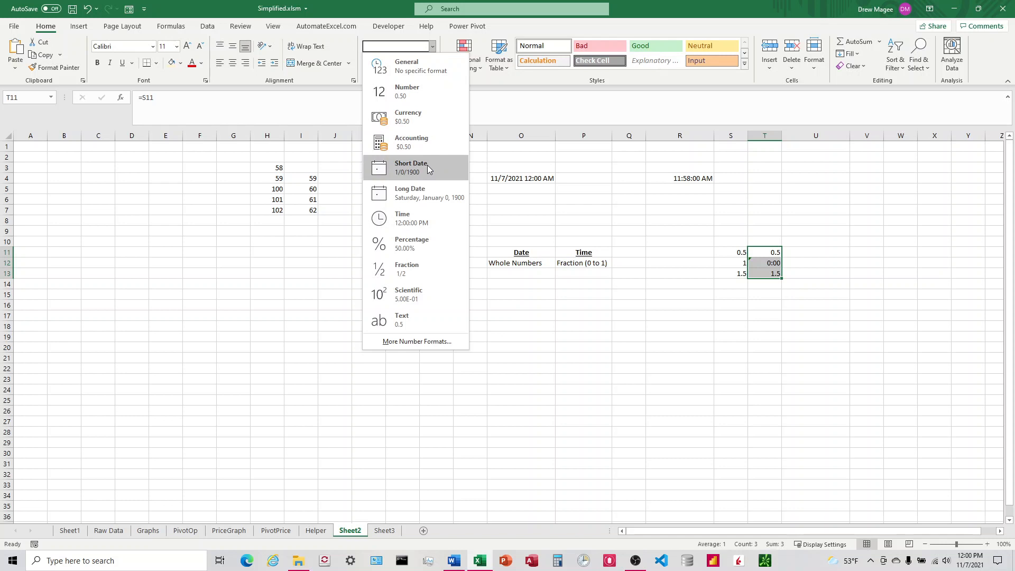
pyautogui.click(416, 222)
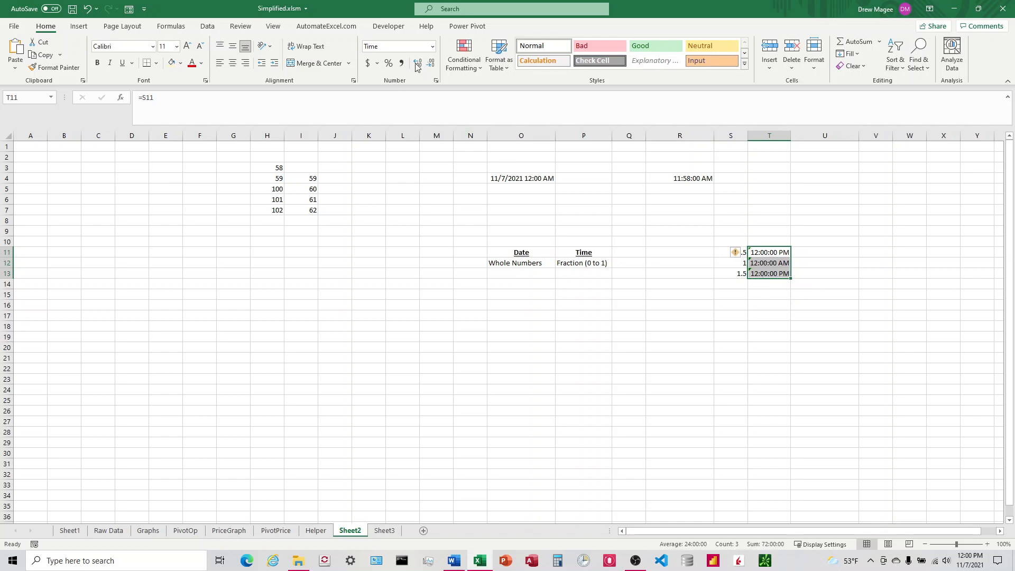
# Apply the custom number format m/d/yyyy h:mm AM/PM to T11:T13
pyautogui.click(433, 46)
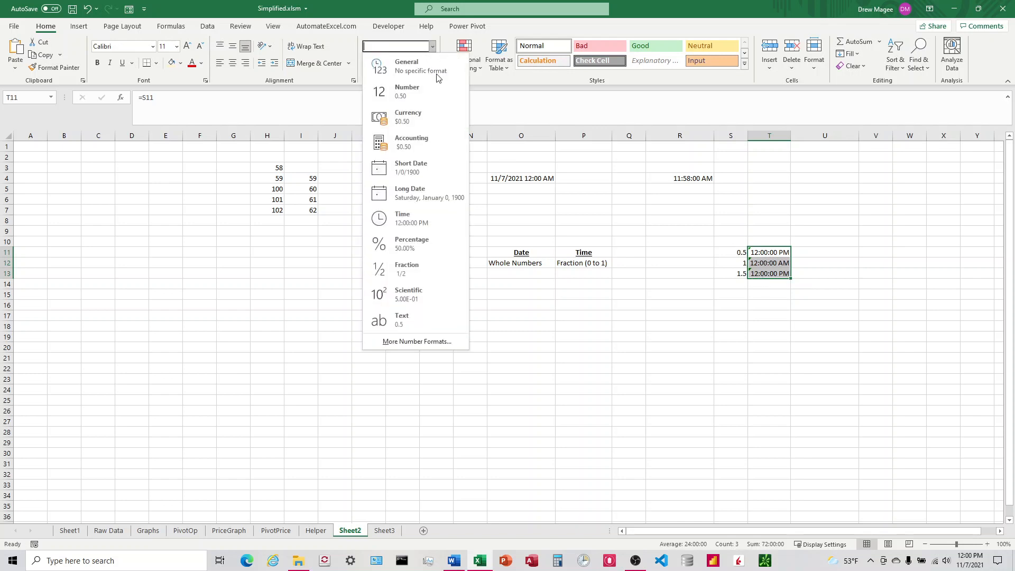
pyautogui.click(423, 342)
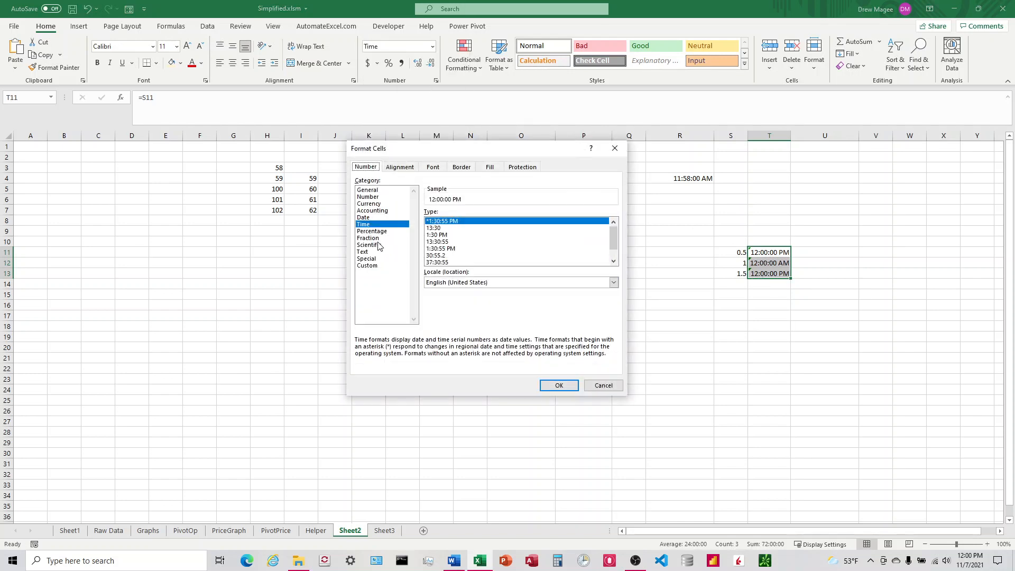
pyautogui.click(374, 266)
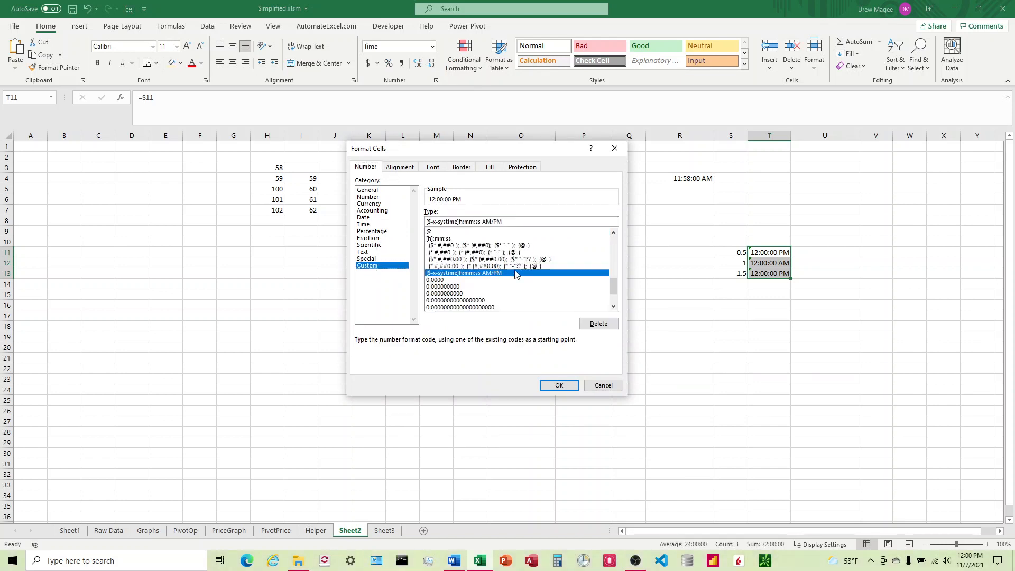
pyautogui.moveTo(622, 286)
pyautogui.mouseDown()
pyautogui.moveTo(622, 222)
pyautogui.moveTo(622, 271)
pyautogui.mouseUp()
pyautogui.click(455, 293)
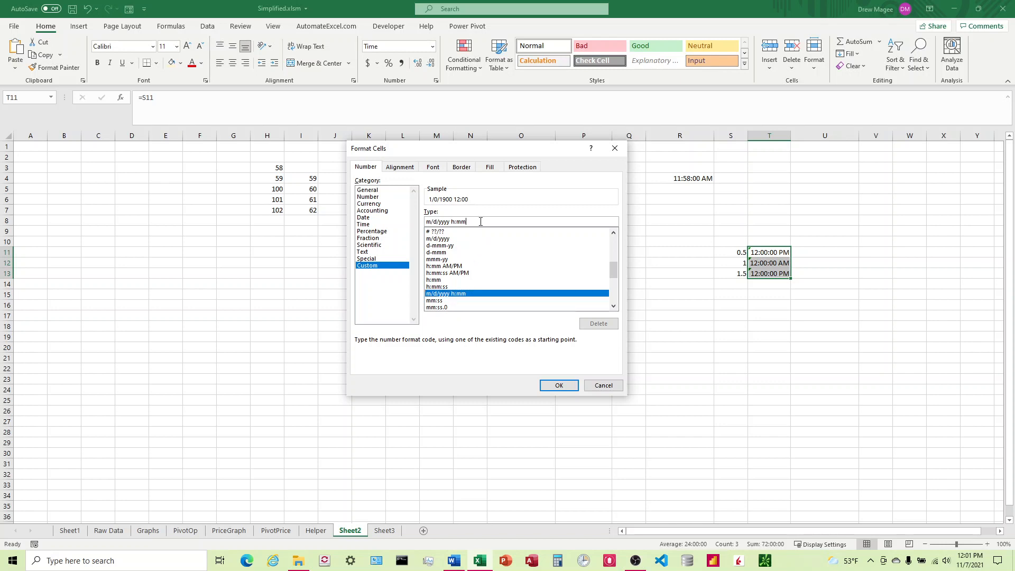
pyautogui.write('AM')
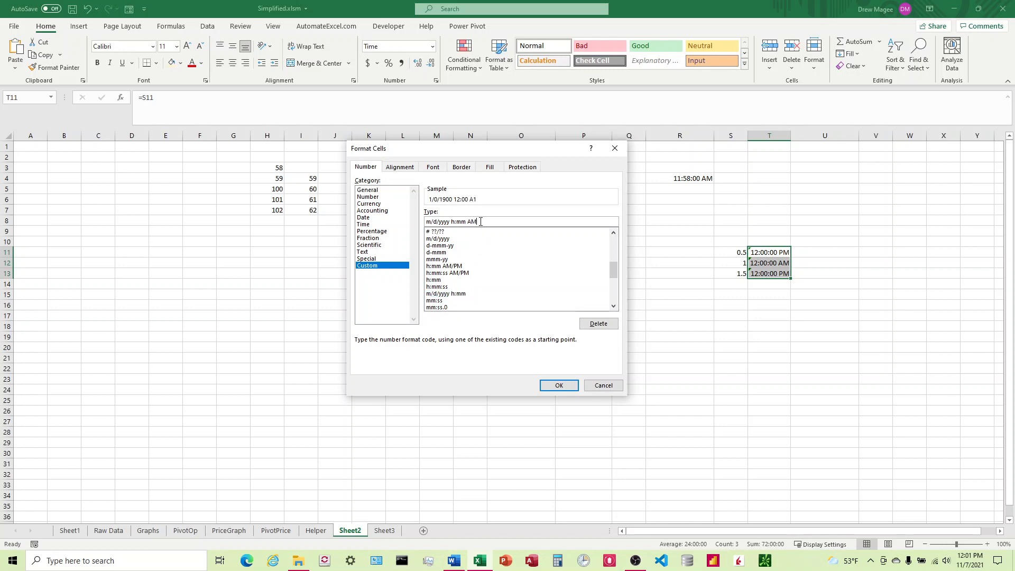
pyautogui.write('/PM')
pyautogui.press('Return')
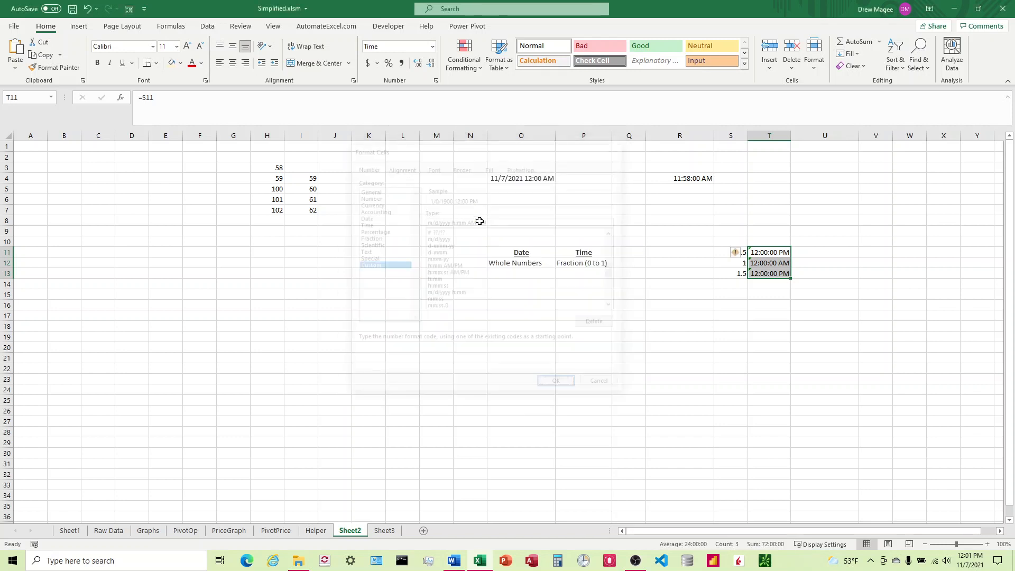
# Examine the formulas in T11:T13 and the source values in S11:S13
pyautogui.click(872, 241)
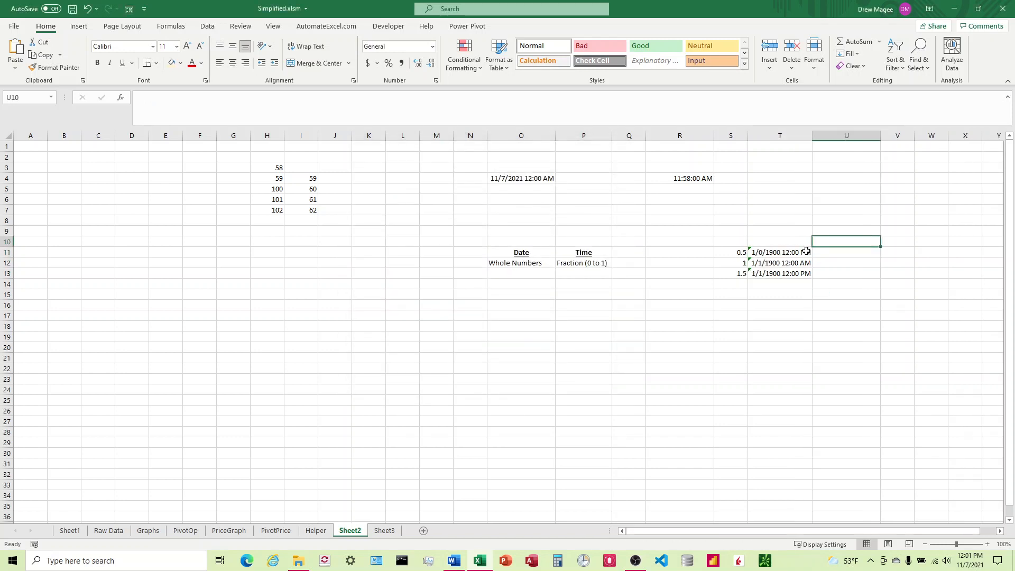
pyautogui.click(787, 251)
pyautogui.click(754, 262)
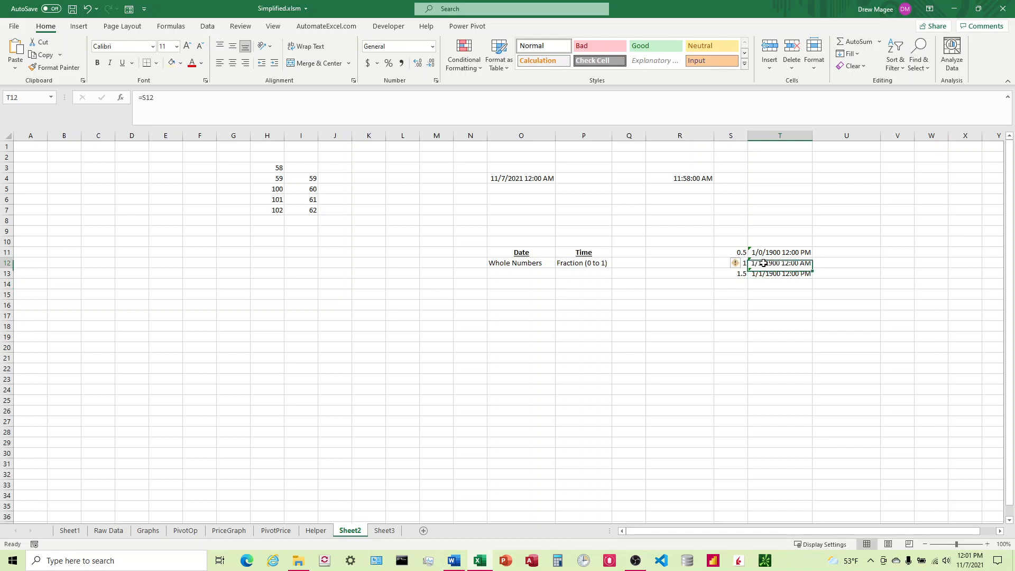
pyautogui.press('Left')
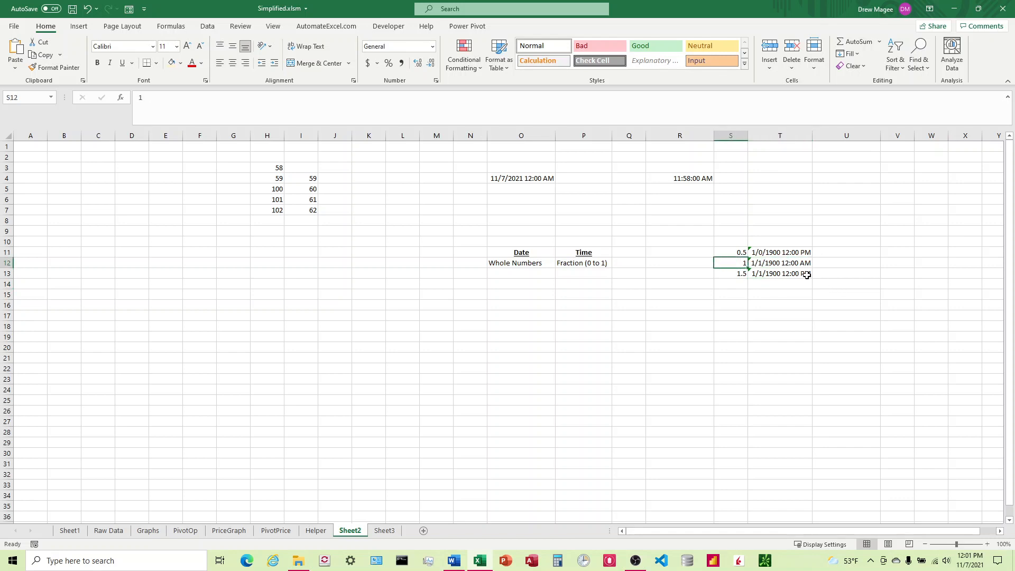
pyautogui.press('Right')
pyautogui.press('Left')
pyautogui.click(761, 264)
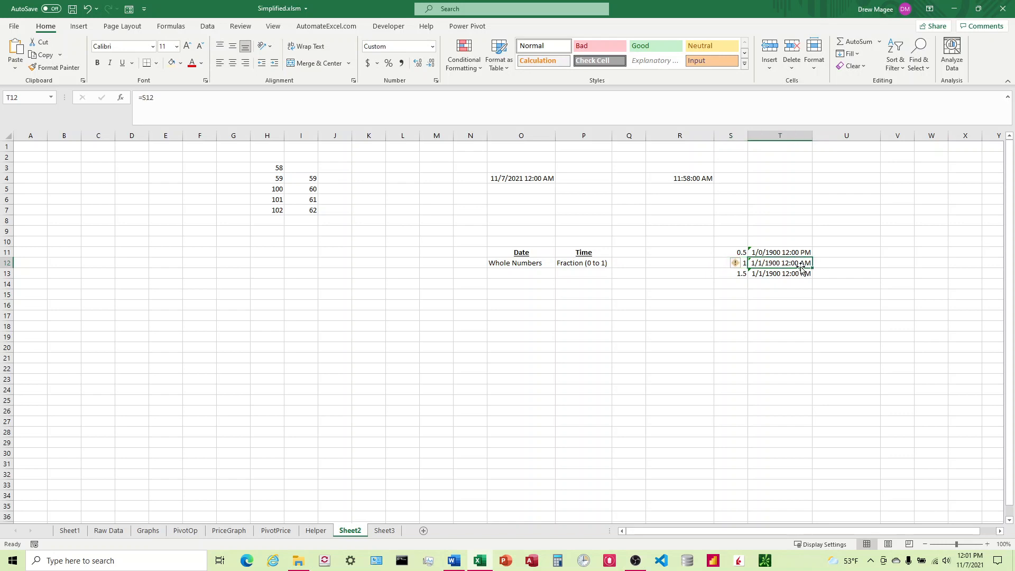
pyautogui.press('Left')
pyautogui.press('Right')
pyautogui.press('Up')
pyautogui.press('Left')
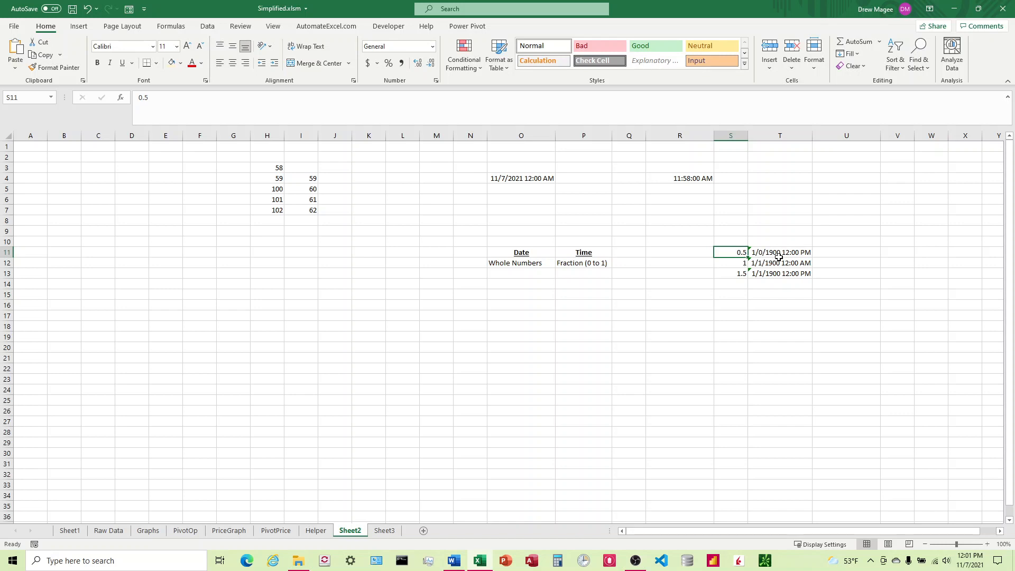
pyautogui.click(799, 254)
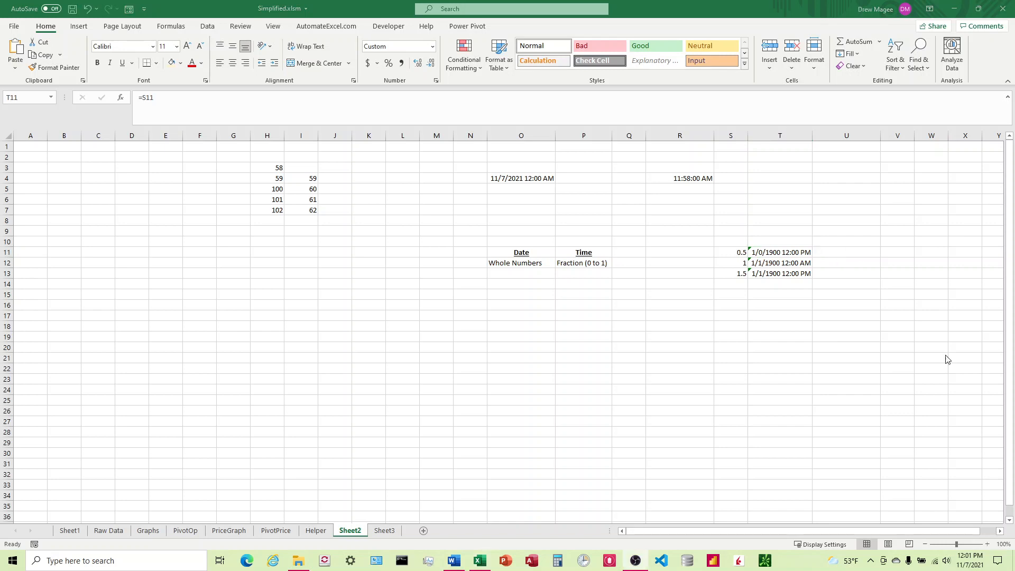
# Give cells O14:P14 a light fill colour
pyautogui.click(504, 284)
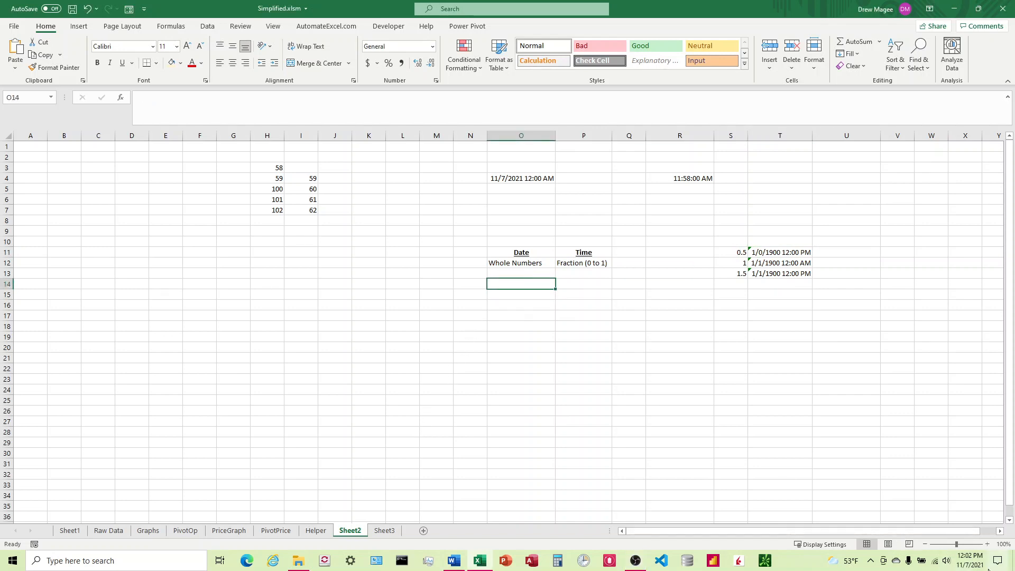
pyautogui.moveTo(971, 562)
pyautogui.moveTo(528, 286); pyautogui.dragTo(560, 284)
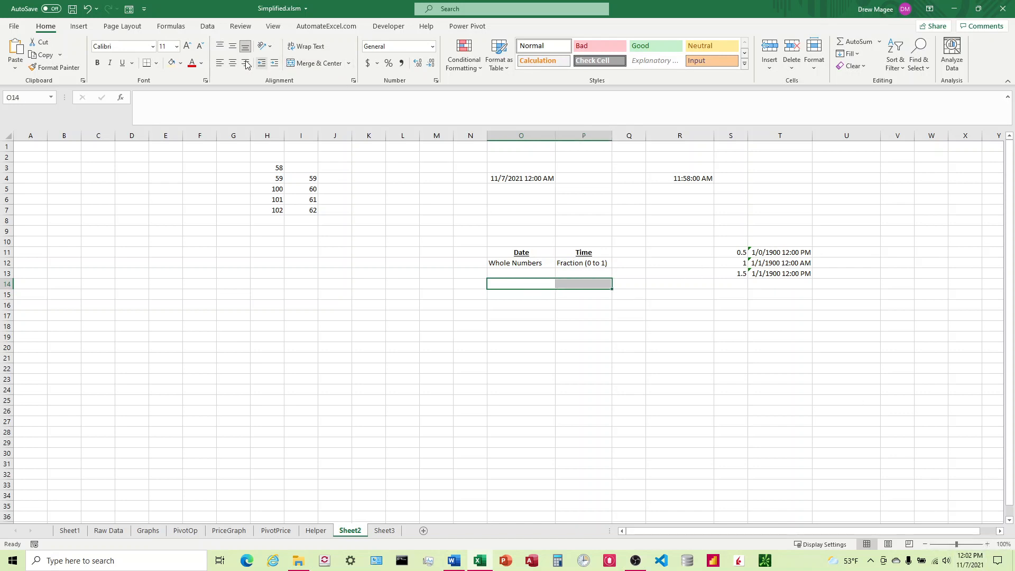
pyautogui.click(171, 62)
# Enter the date 11/7/2021 in O14 and the time 12:02 in P14
pyautogui.click(533, 282)
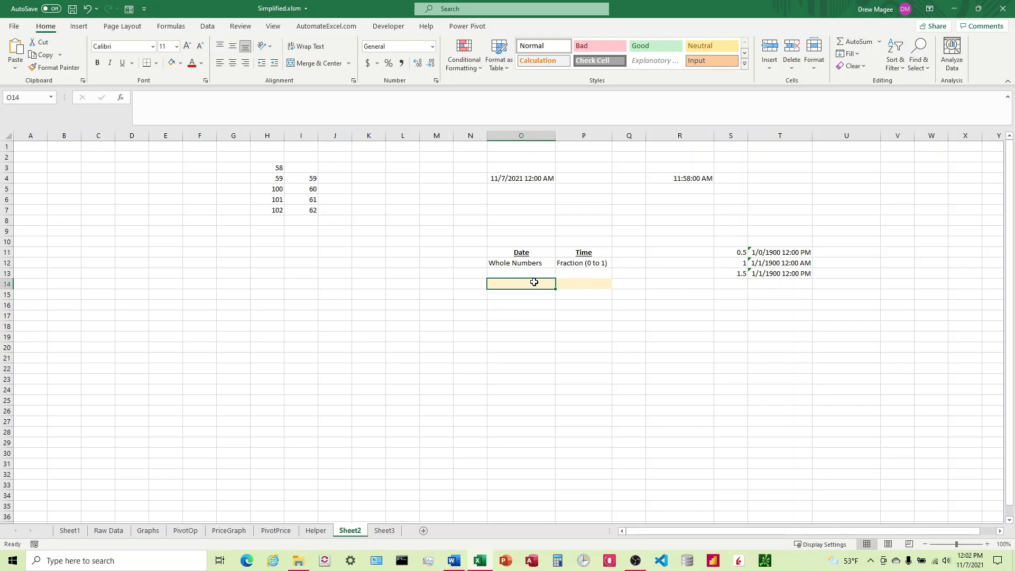
pyautogui.write('11/7')
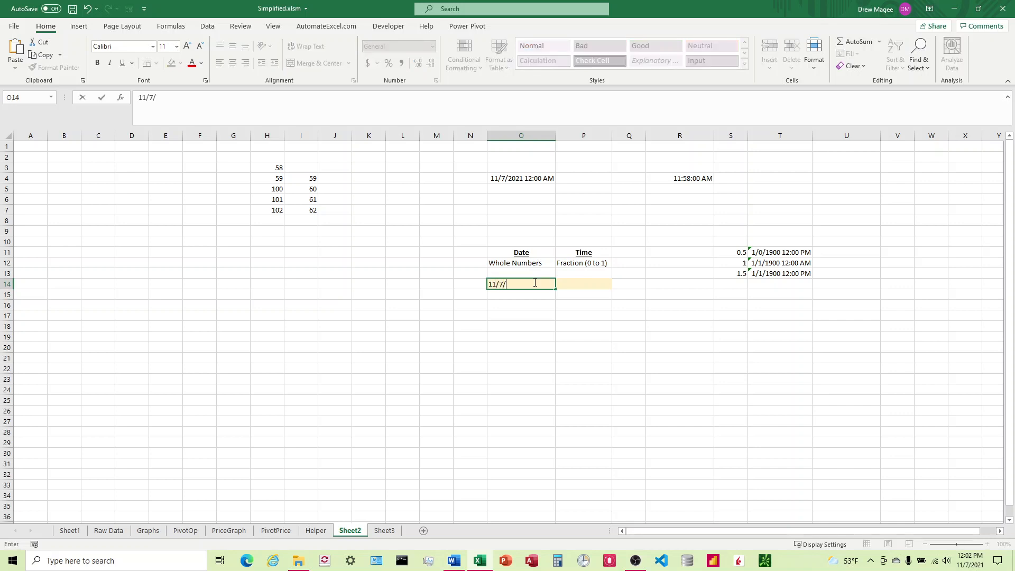
pyautogui.write('/2021')
pyautogui.press('Tab')
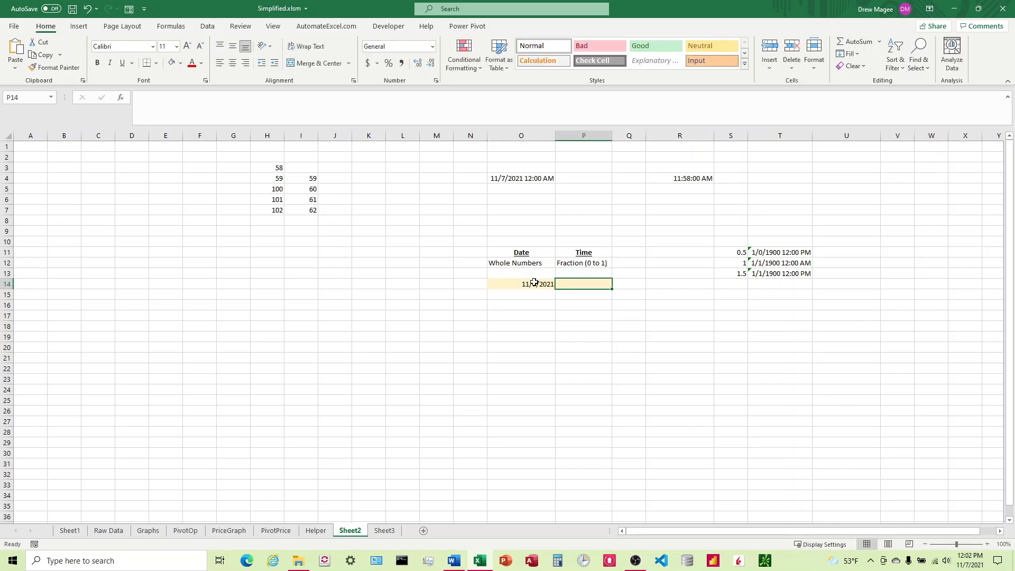
pyautogui.write('12')
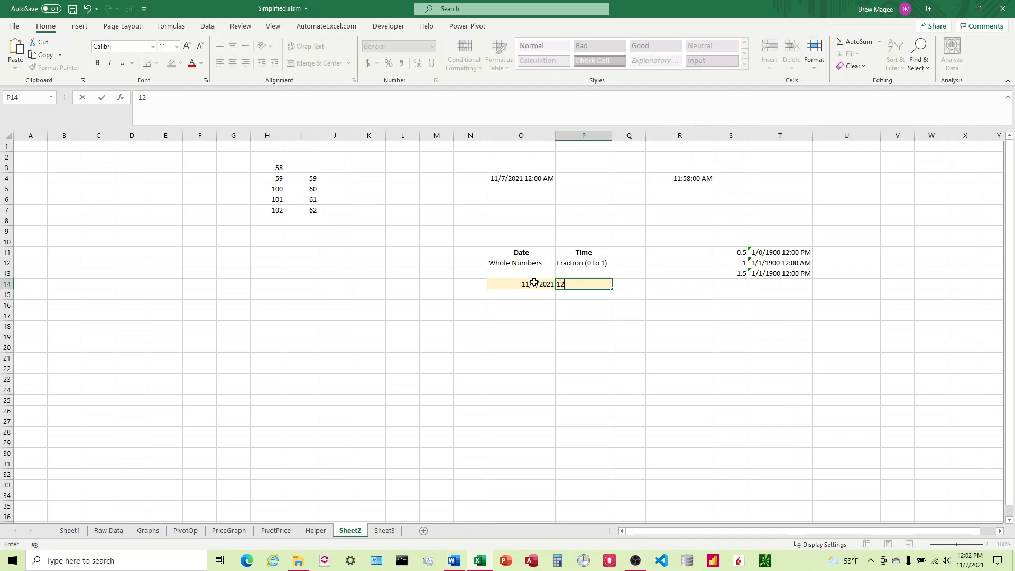
pyautogui.write(':02')
pyautogui.press('Return')
pyautogui.click(534, 282)
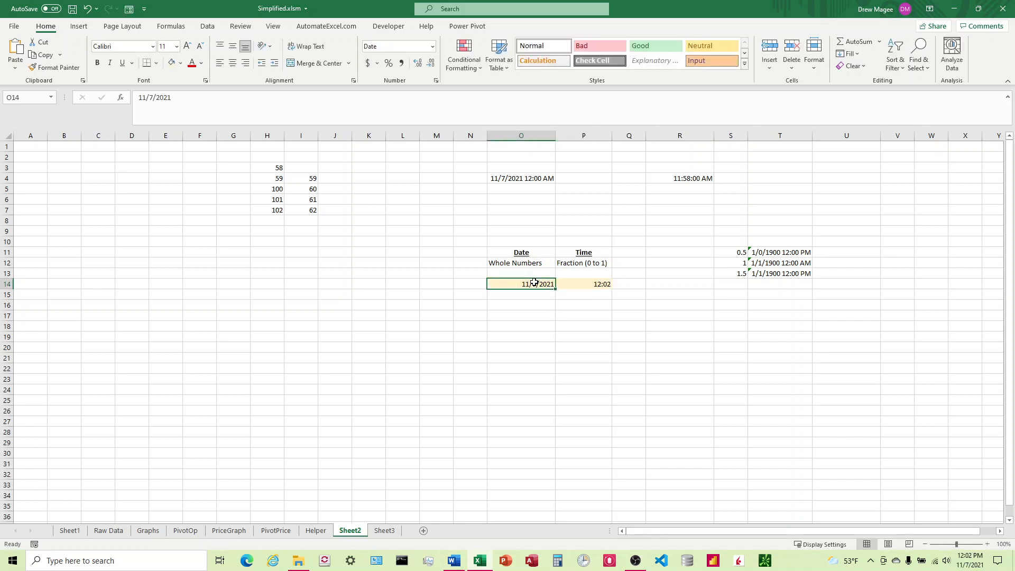
# Enter formulas in O15 and P15 that reference the date in O14 and the time in P14
pyautogui.press('Right')
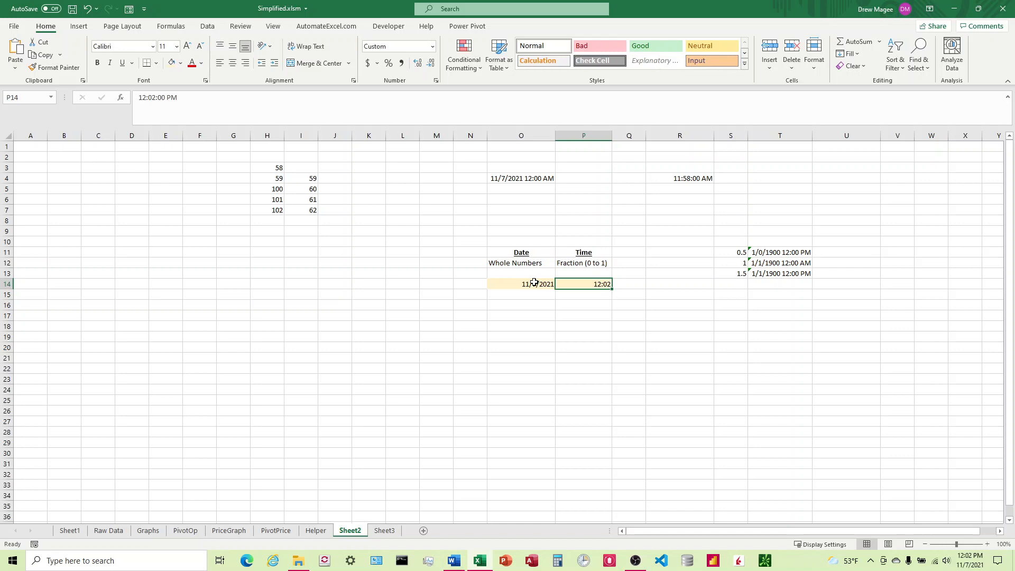
pyautogui.press('Left')
pyautogui.press('Down')
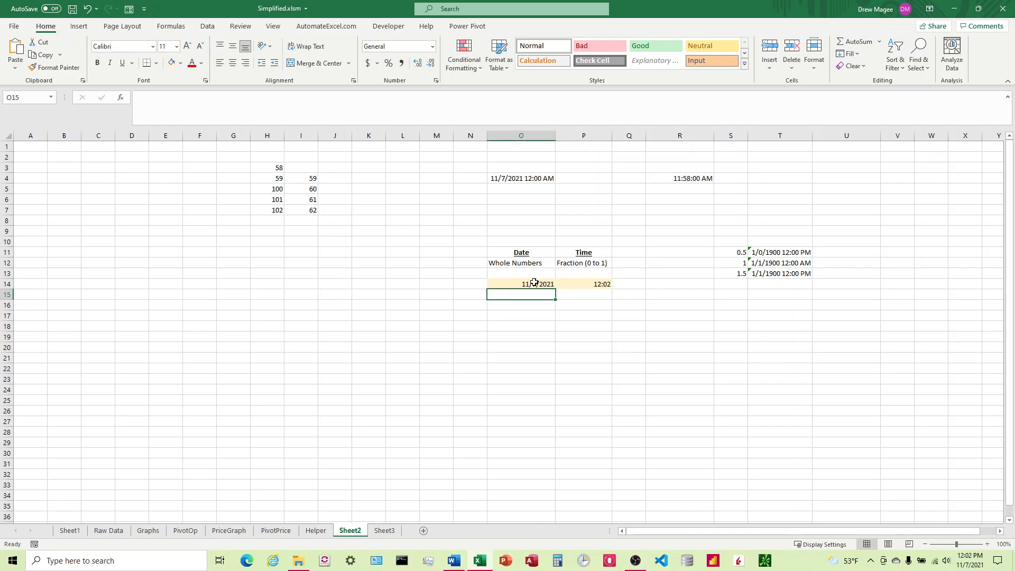
pyautogui.hotkey('ctrl', ';')
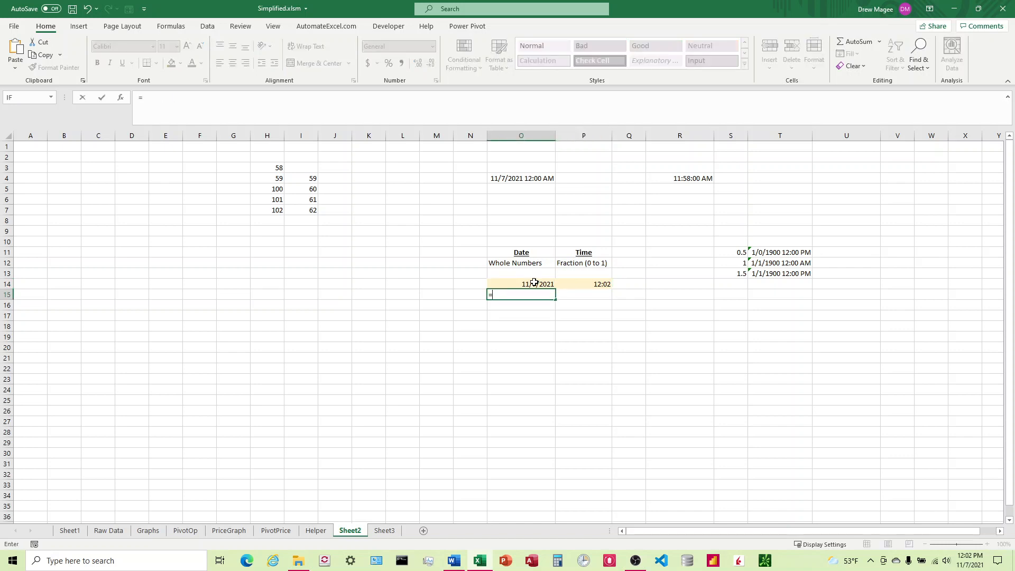
pyautogui.press('Tab')
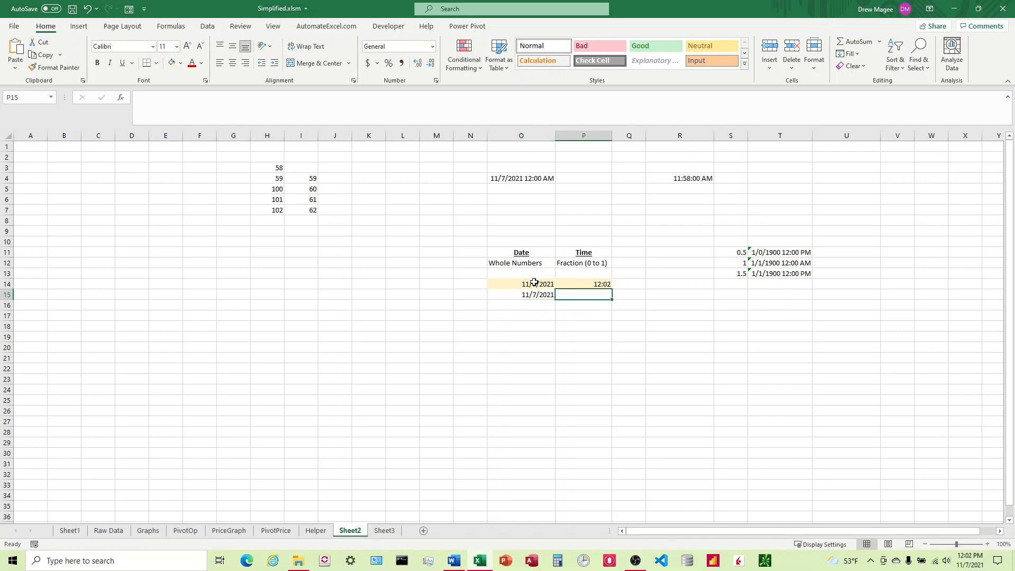
pyautogui.hotkey('ctrl', 'shift', ';')
pyautogui.press('Return')
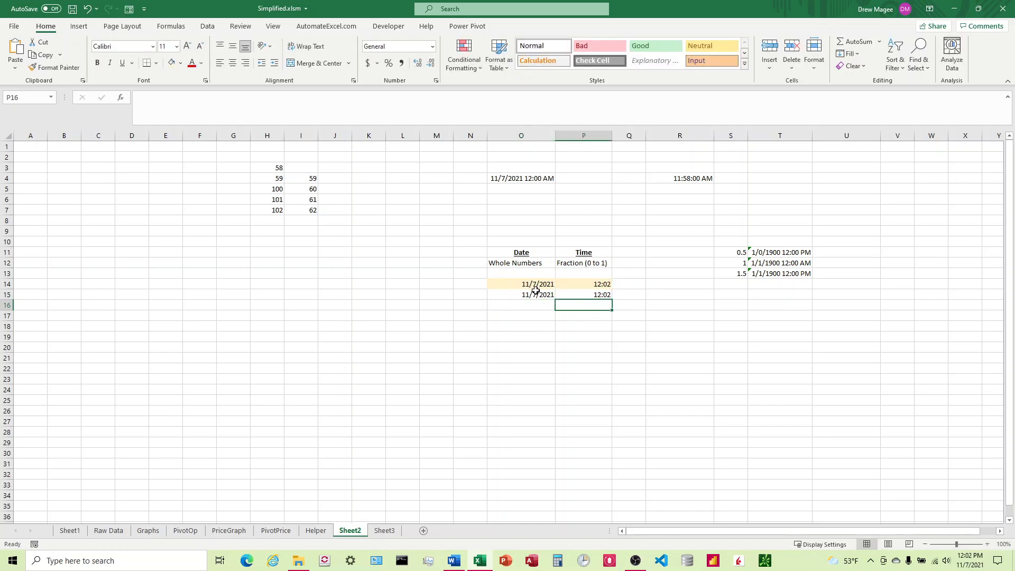
# Enter 44507 in O17 as the serial number behind the O15 date
pyautogui.click(536, 290)
pyautogui.click(432, 47)
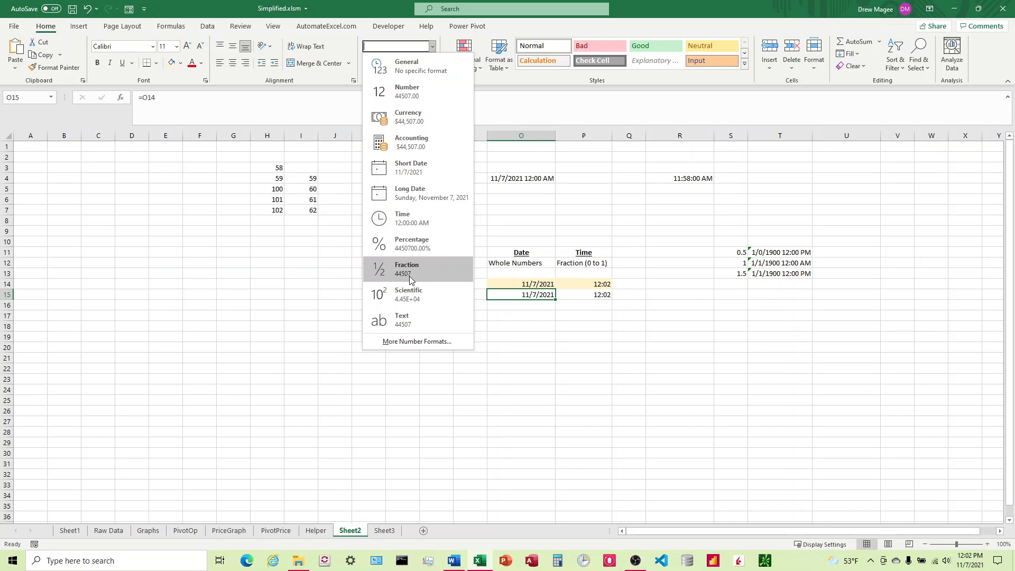
pyautogui.click(526, 315)
pyautogui.click(527, 314)
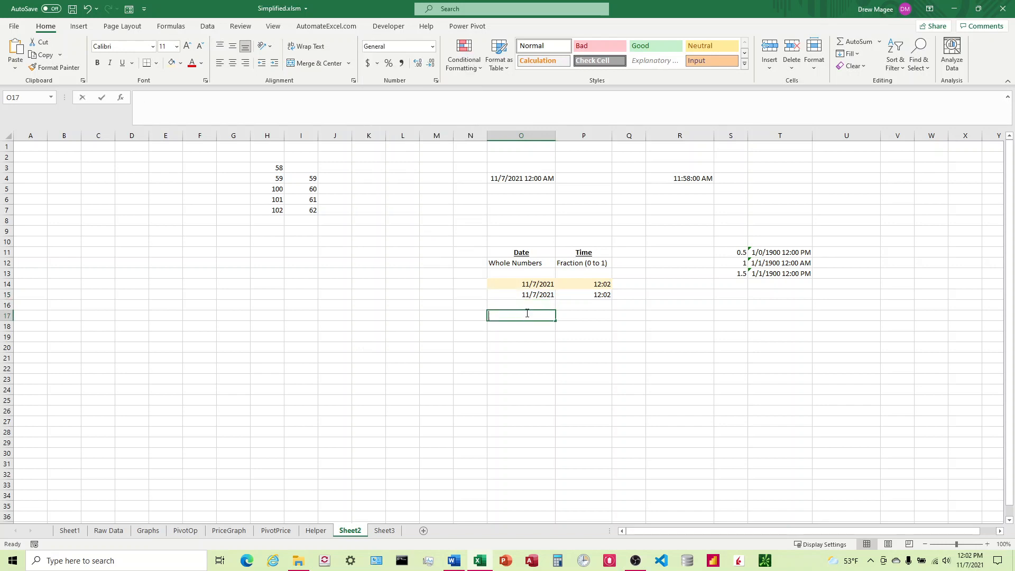
pyautogui.write('44507')
pyautogui.press('Tab')
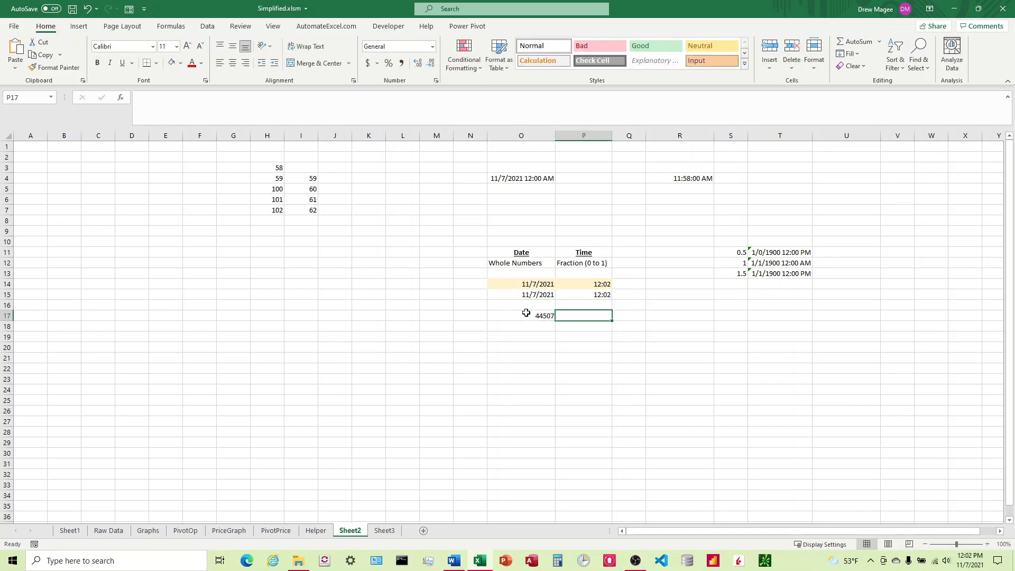
# Enter 0.501388889 in P17 as the decimal fraction behind the P15 time
pyautogui.click(592, 294)
pyautogui.click(432, 46)
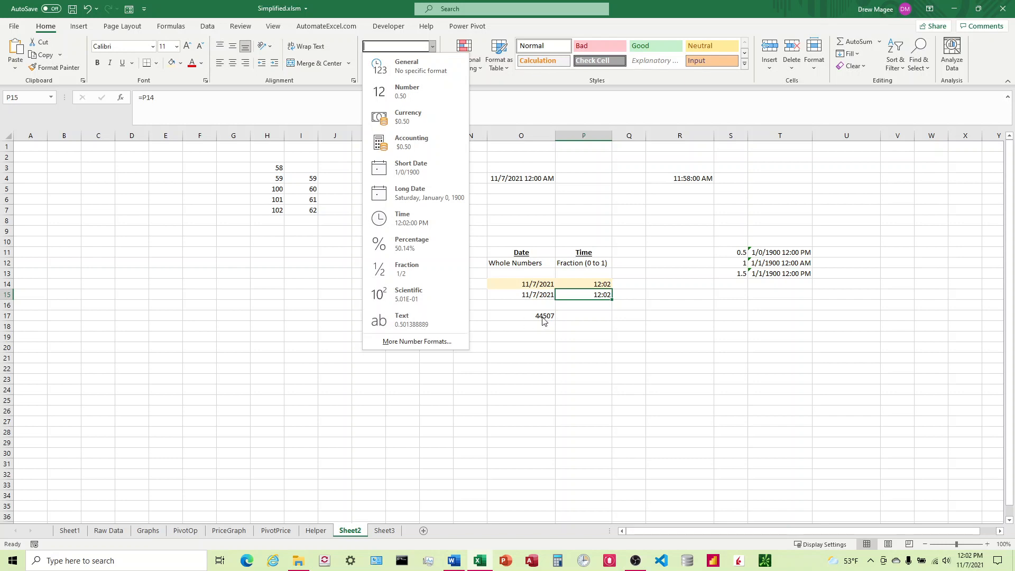
pyautogui.click(594, 314)
pyautogui.click(595, 316)
pyautogui.write('.50')
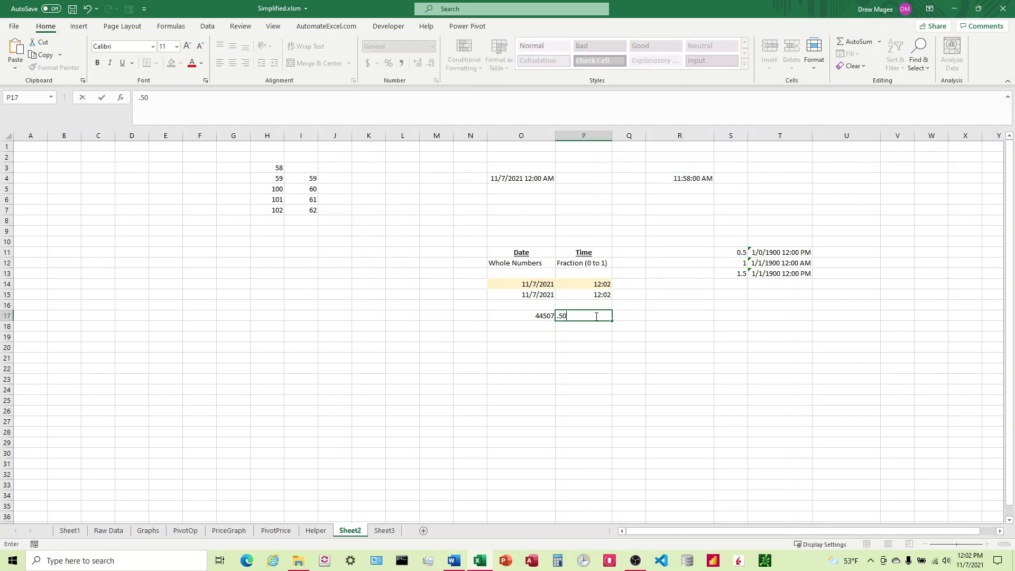
pyautogui.write('1388889')
pyautogui.press('Return')
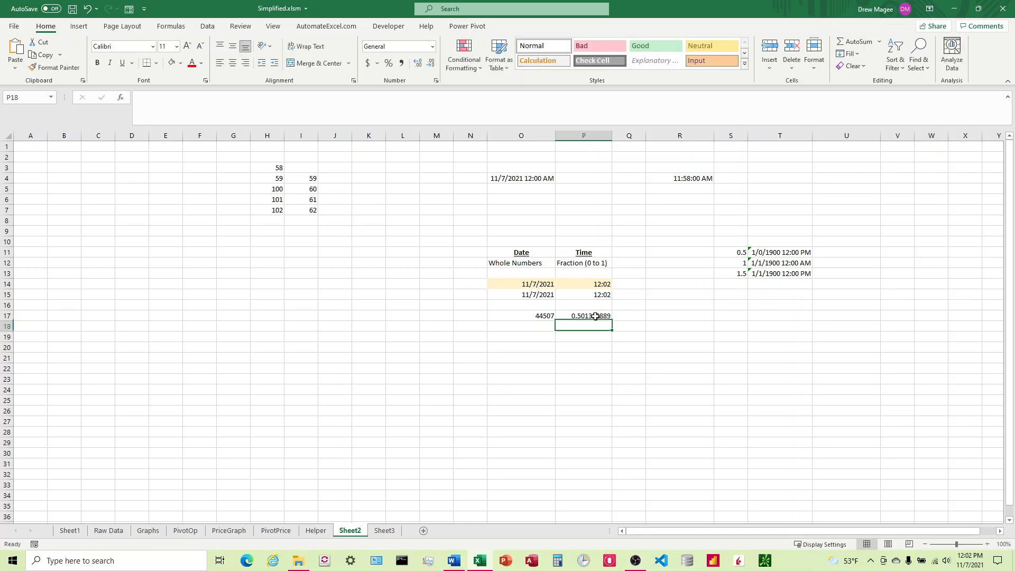
# Set S13 to 44507.501388889 and autofit column T to show the converted date-time
pyautogui.click(532, 338)
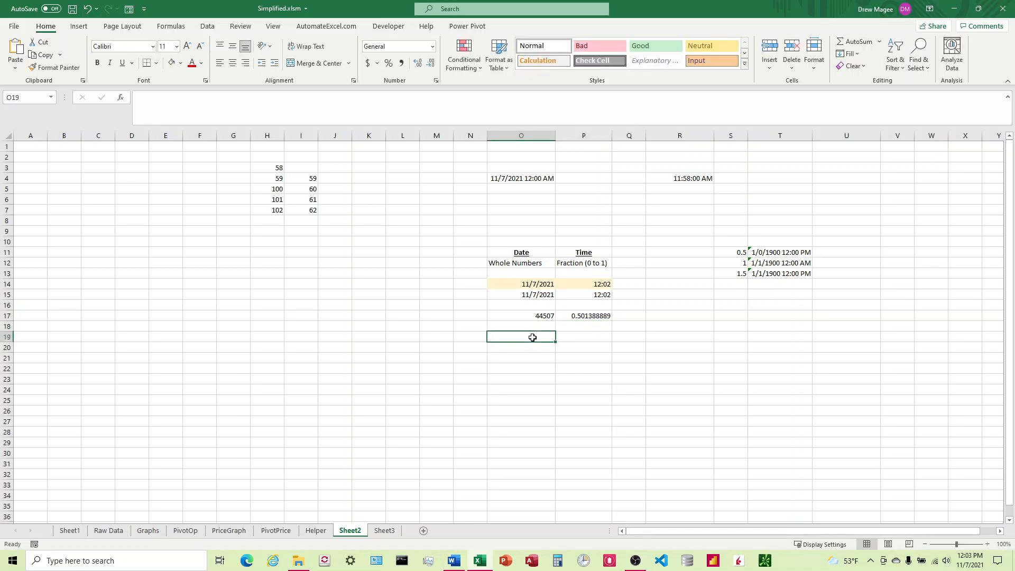
pyautogui.click(737, 273)
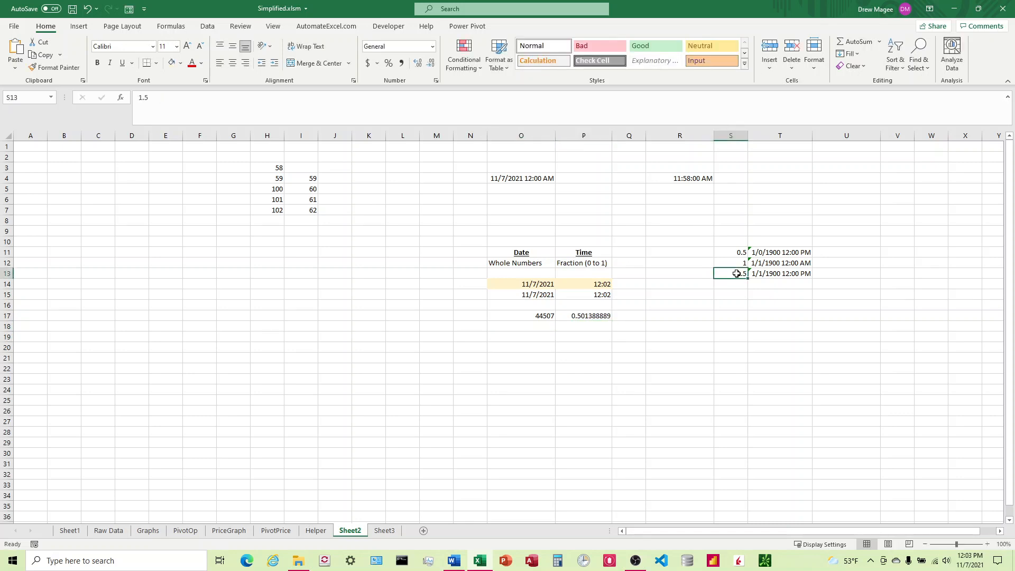
pyautogui.write('44507.5013')
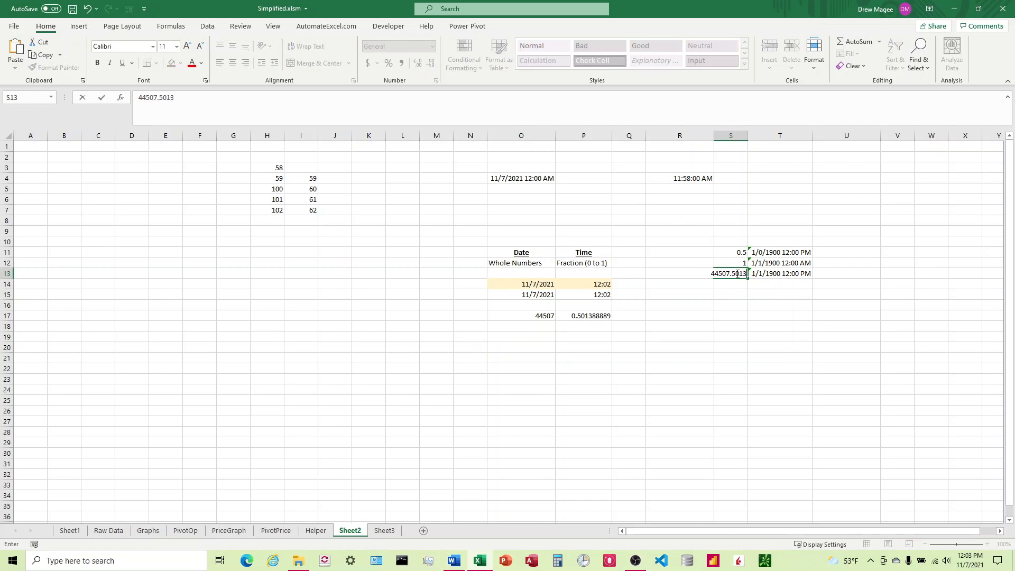
pyautogui.write('88889')
pyautogui.hotkey('ctrl', 'Return')
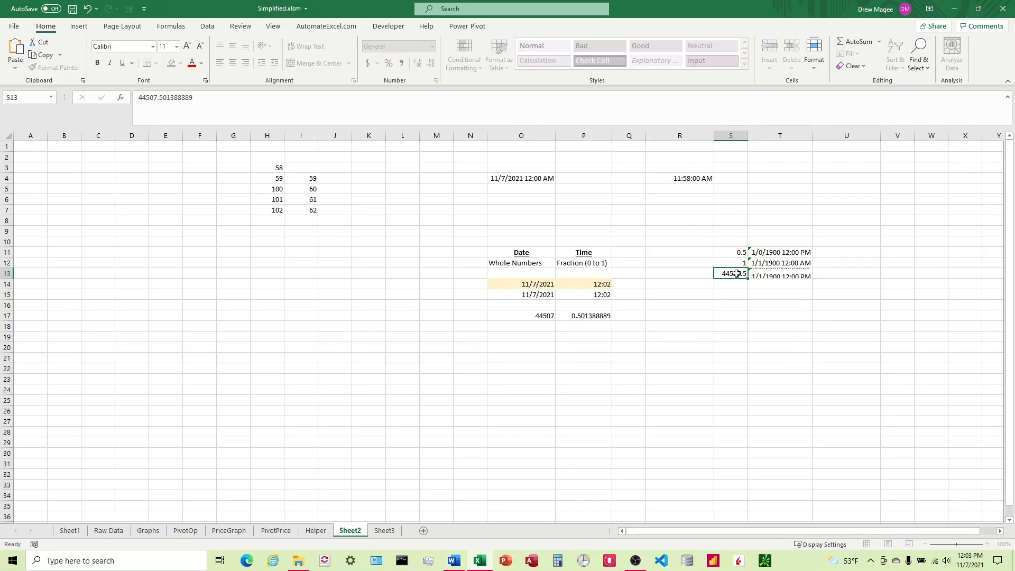
pyautogui.click(752, 274)
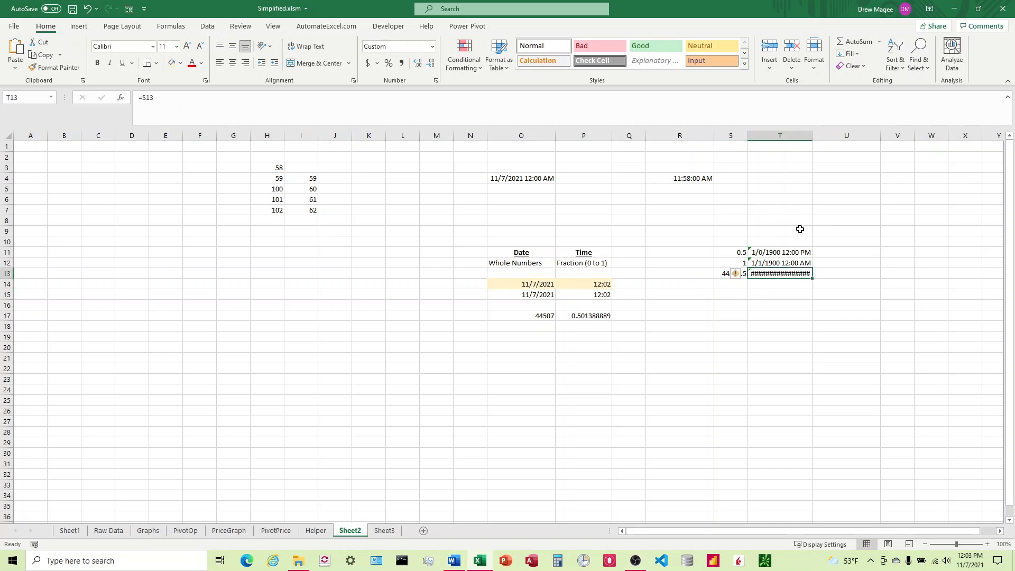
pyautogui.doubleClick(812, 136)
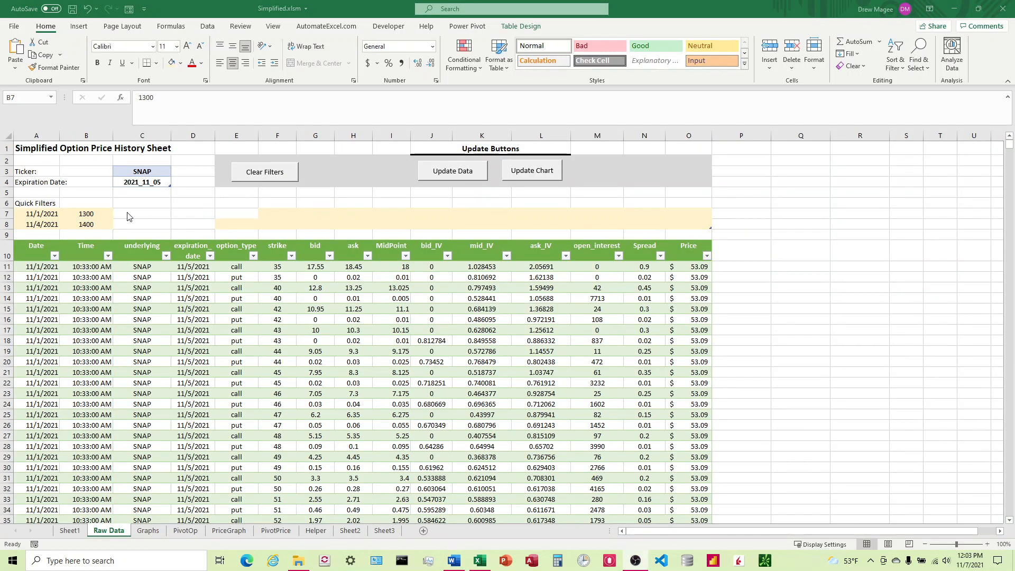
# Link H15 to the 0:30 time in H14 and format H15 as Text
pyautogui.click(103, 214)
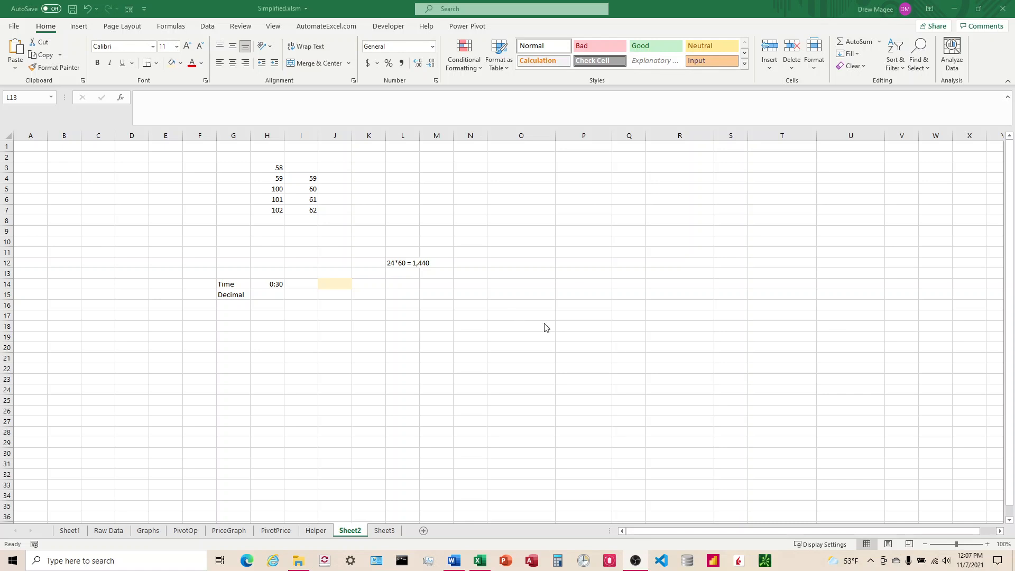
pyautogui.click(271, 284)
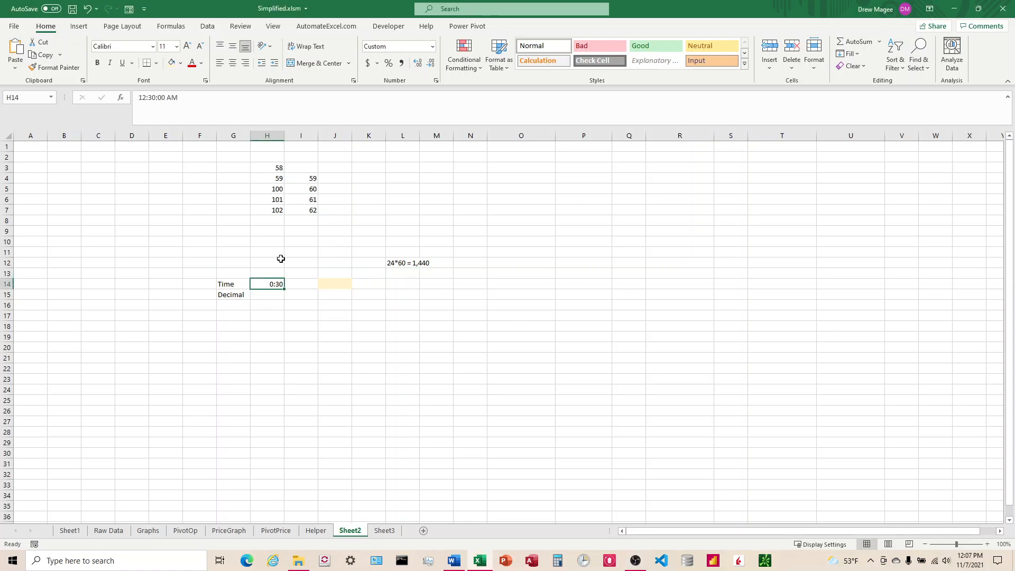
pyautogui.click(268, 293)
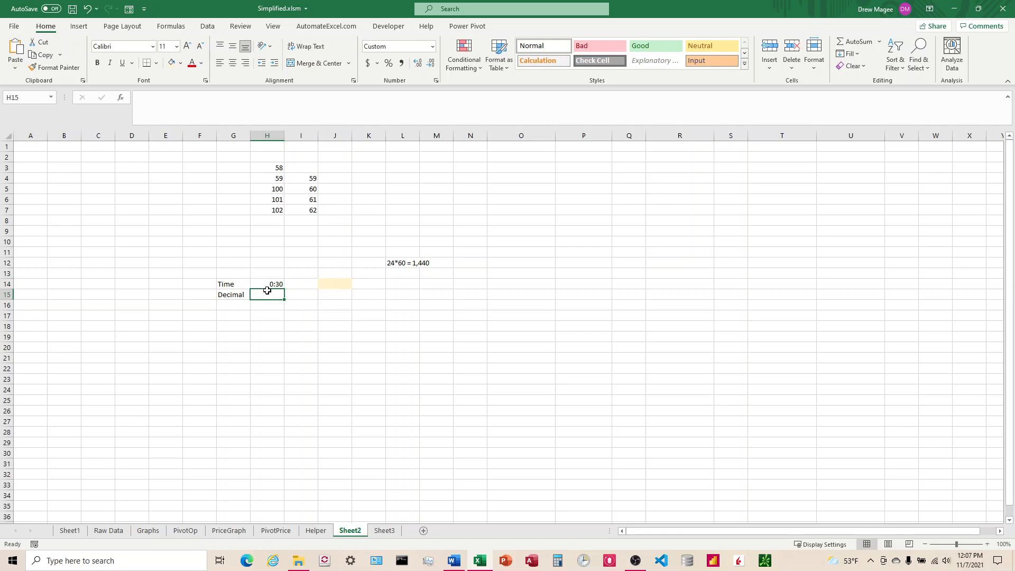
pyautogui.write('=')
pyautogui.press('Up')
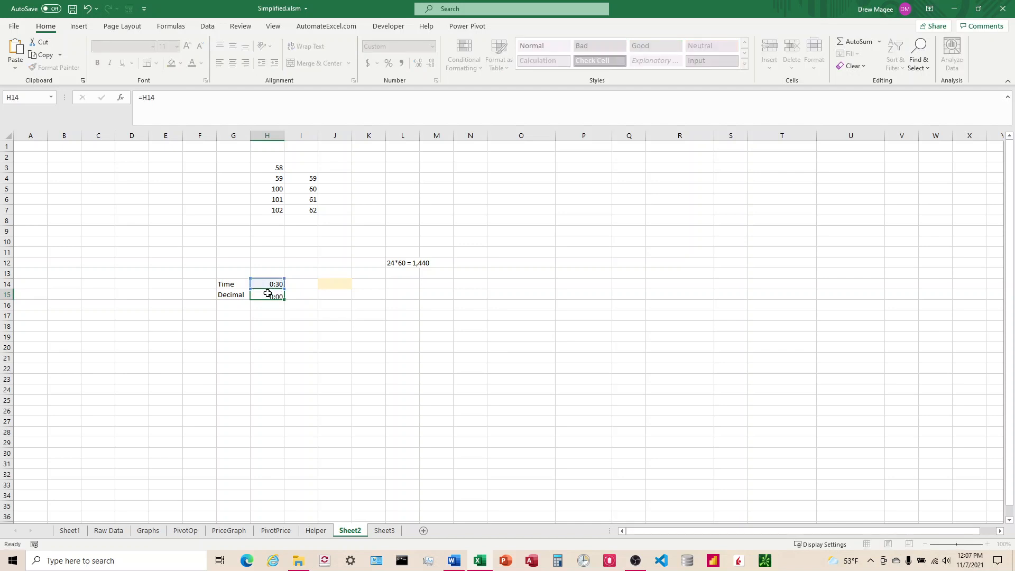
pyautogui.press('Return')
pyautogui.click(268, 294)
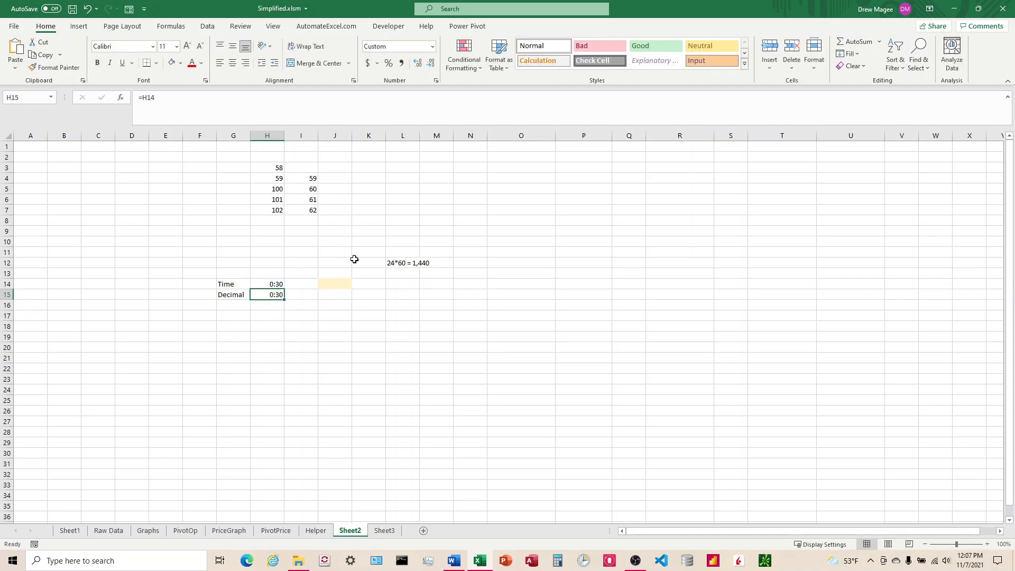
pyautogui.click(432, 48)
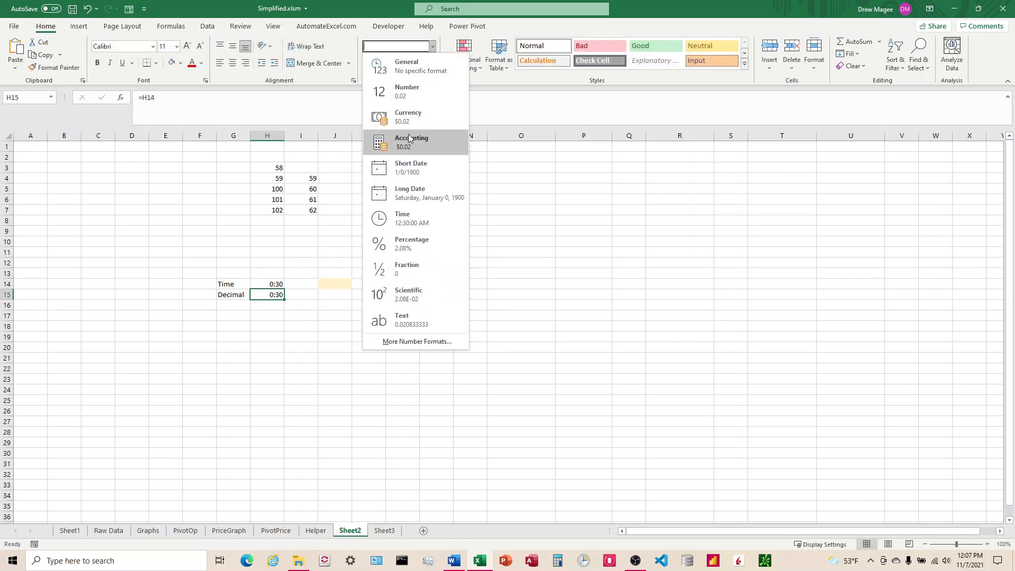
pyautogui.click(402, 322)
pyautogui.click(316, 317)
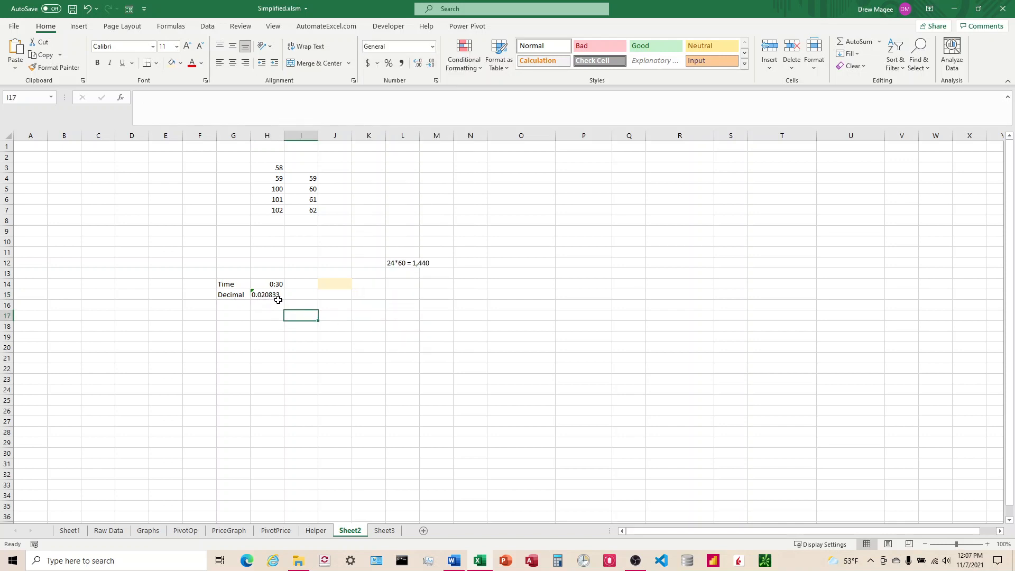
# Enter the formula =30/1440 in J14 to convert 30 minutes into a fraction of a day
pyautogui.click(337, 285)
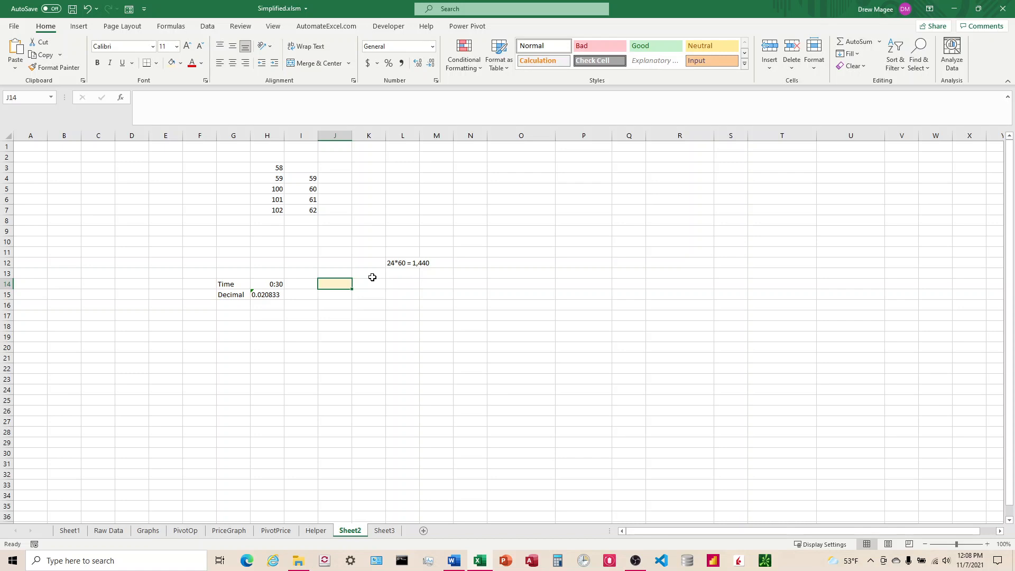
pyautogui.write('30')
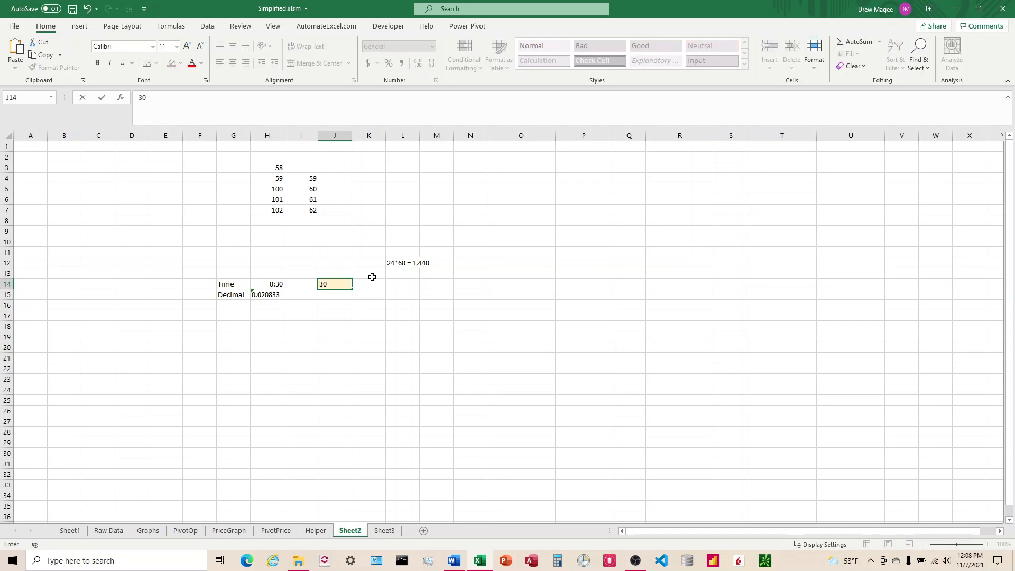
pyautogui.press('Return')
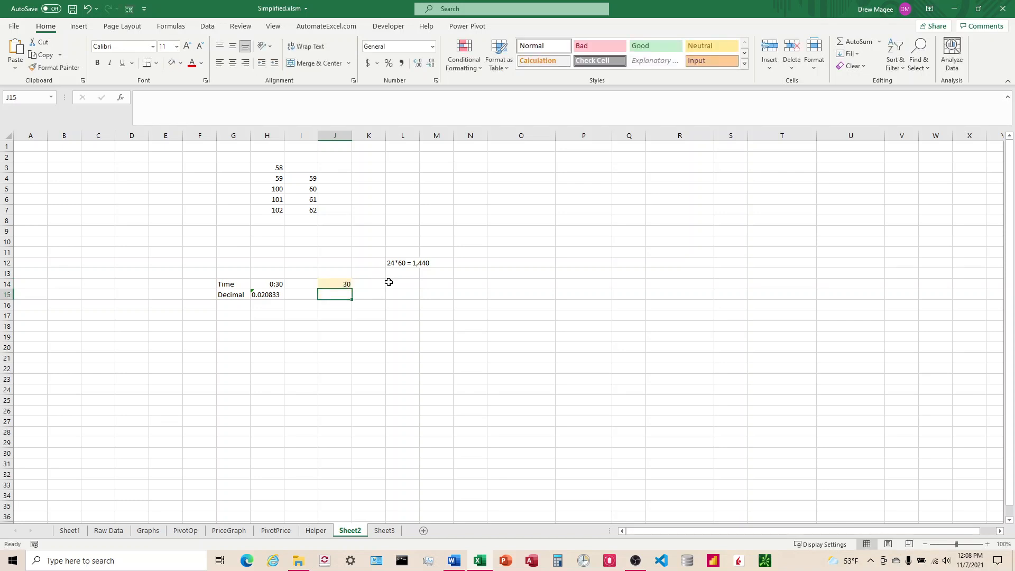
pyautogui.click(341, 284)
pyautogui.click(401, 263)
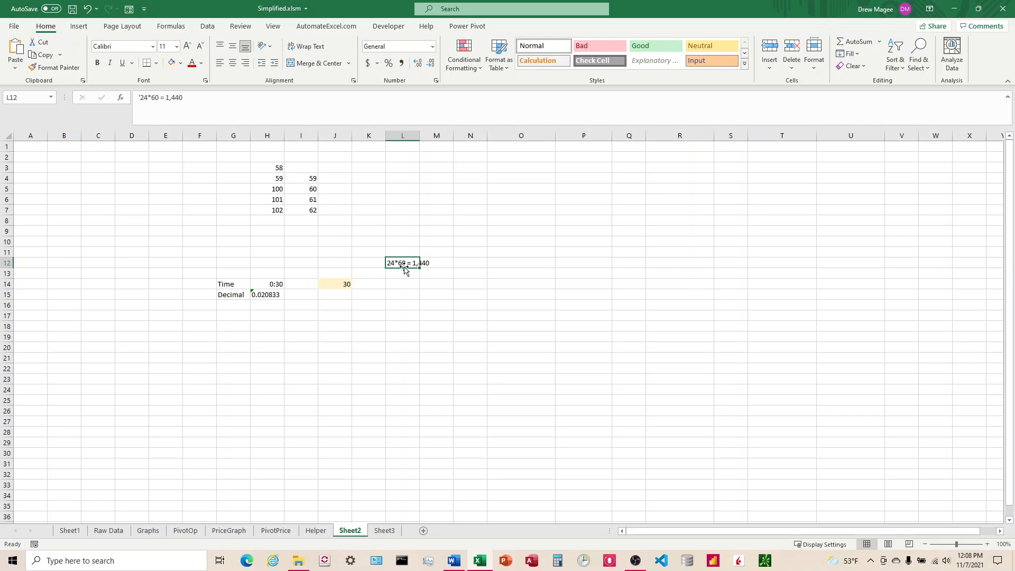
pyautogui.click(344, 283)
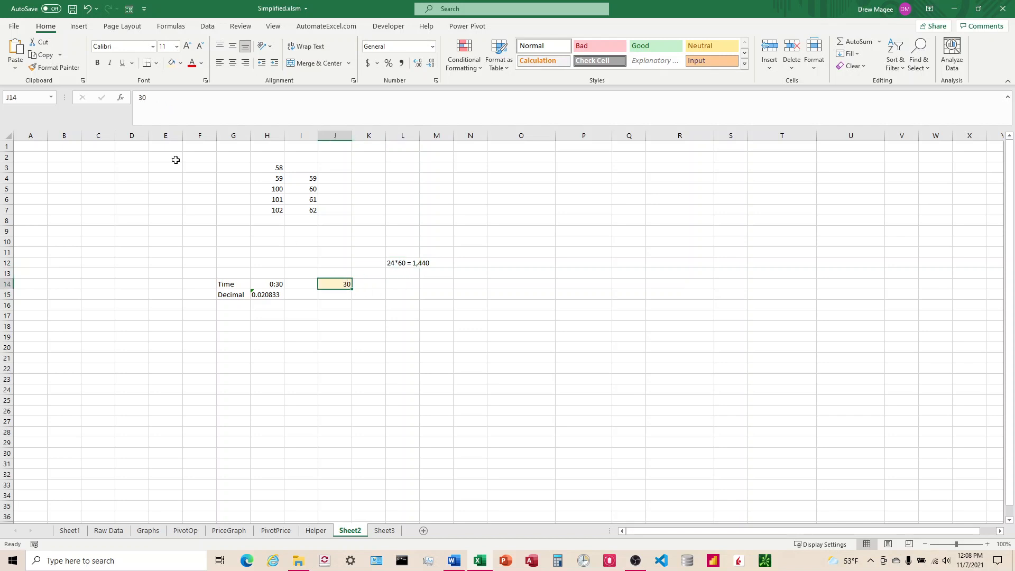
pyautogui.click(143, 101)
pyautogui.write('=')
pyautogui.press('End')
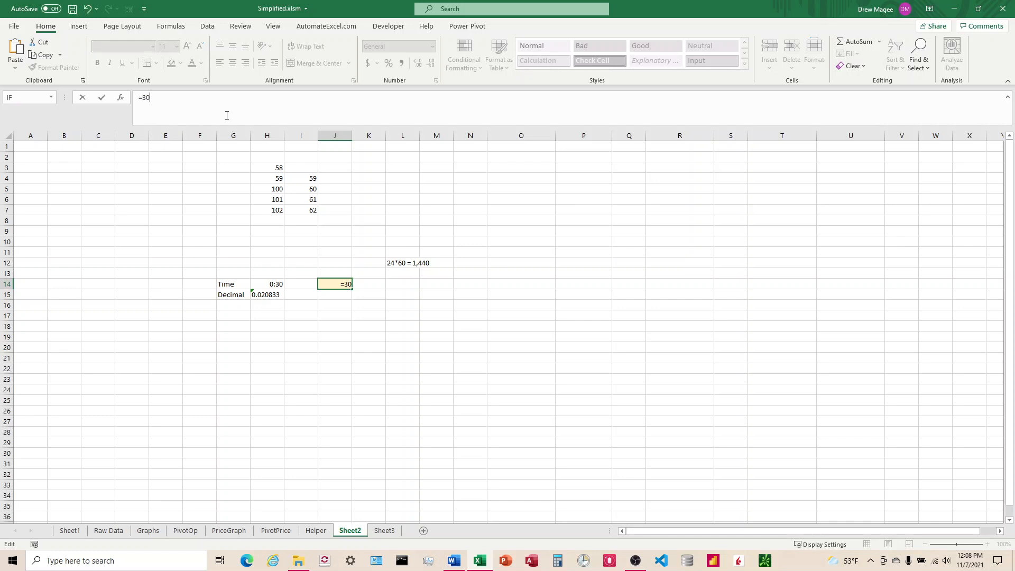
pyautogui.write('/1440')
pyautogui.press('Return')
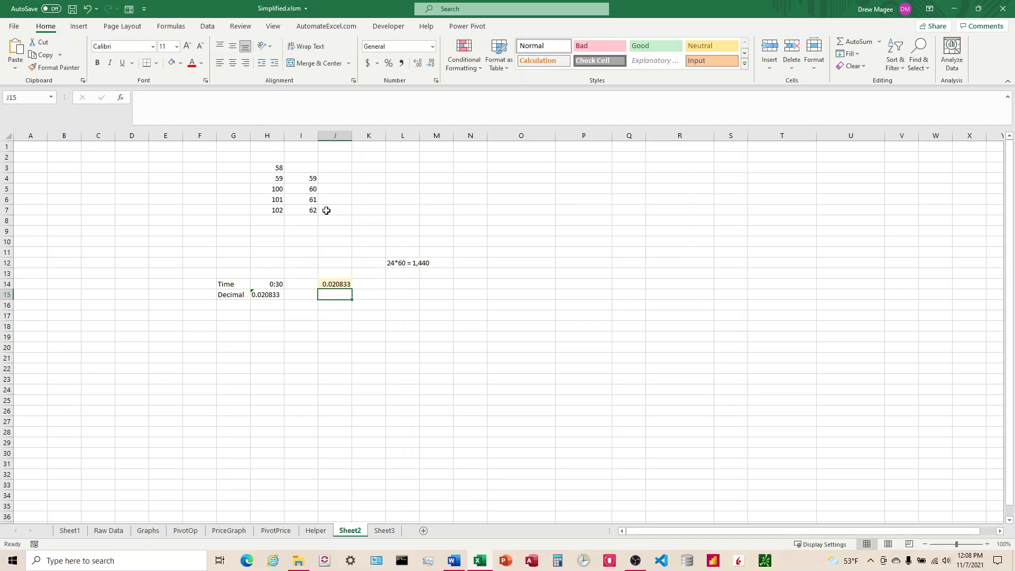
# Examine the results in J14 and H14 and the numbers in H3:H5
pyautogui.click(342, 285)
pyautogui.press('Left')
pyautogui.press('Down')
pyautogui.press('Left')
pyautogui.press('Up')
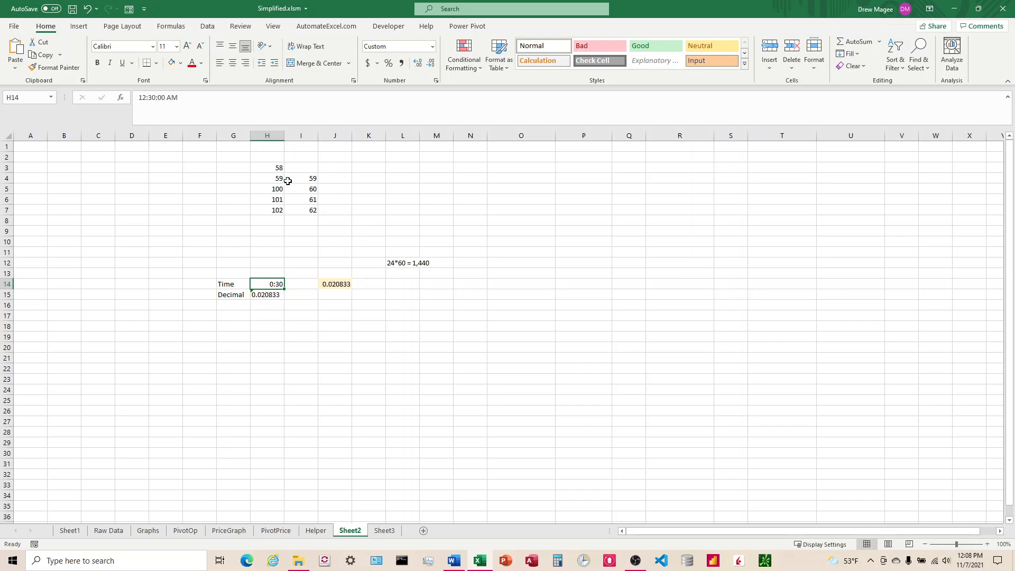
pyautogui.click(274, 168)
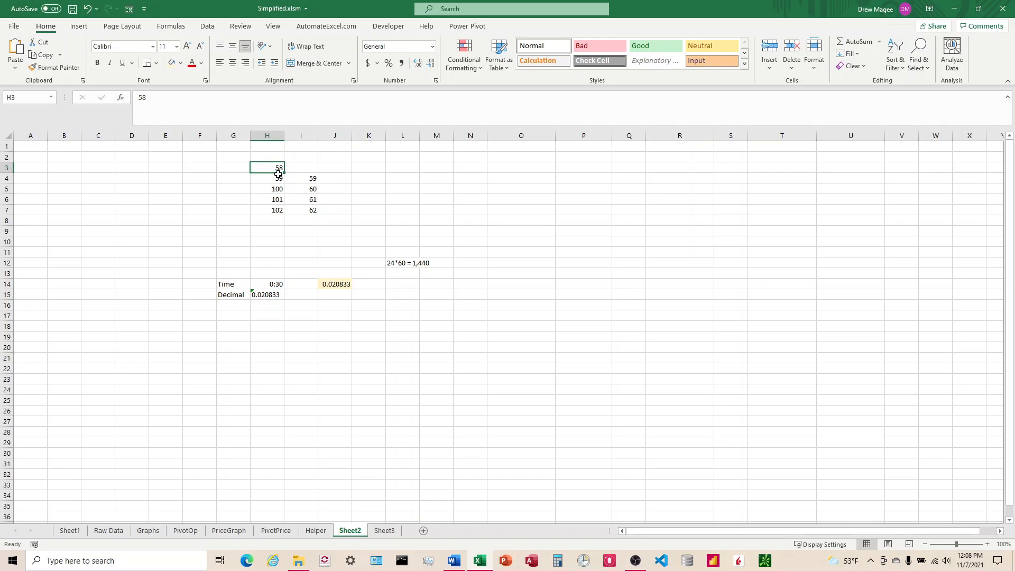
pyautogui.click(275, 179)
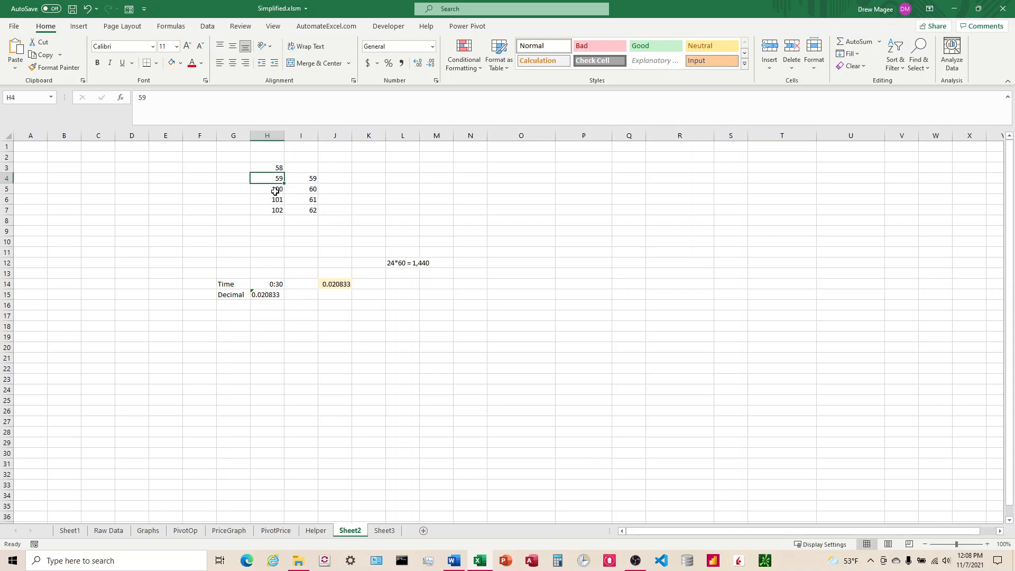
pyautogui.click(275, 191)
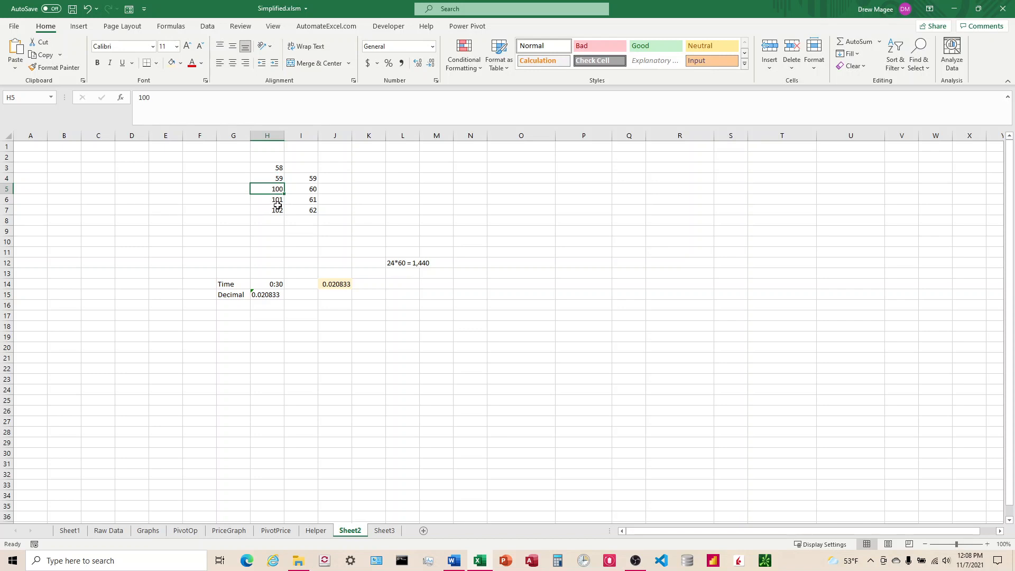
pyautogui.click(304, 190)
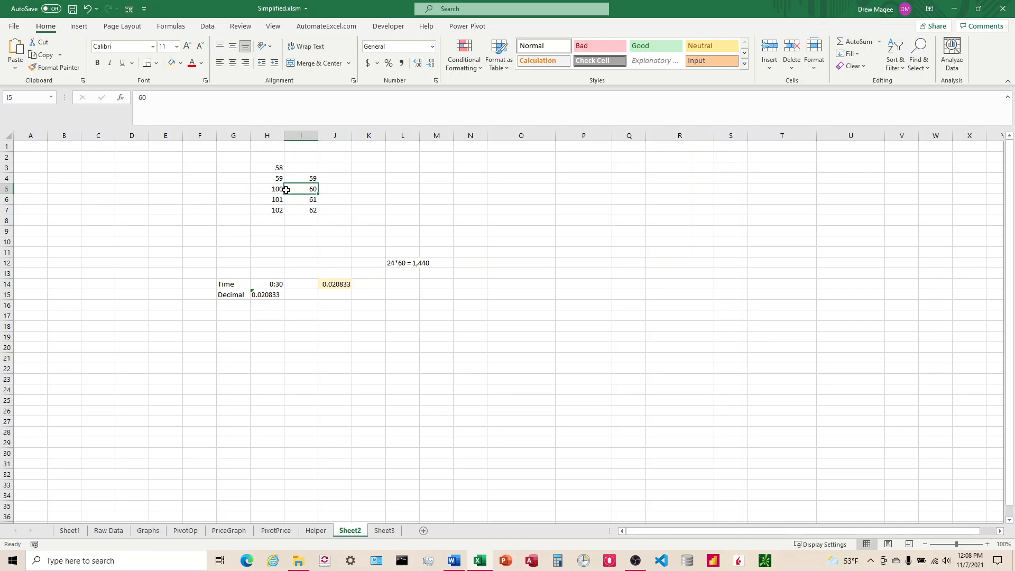
pyautogui.click(270, 190)
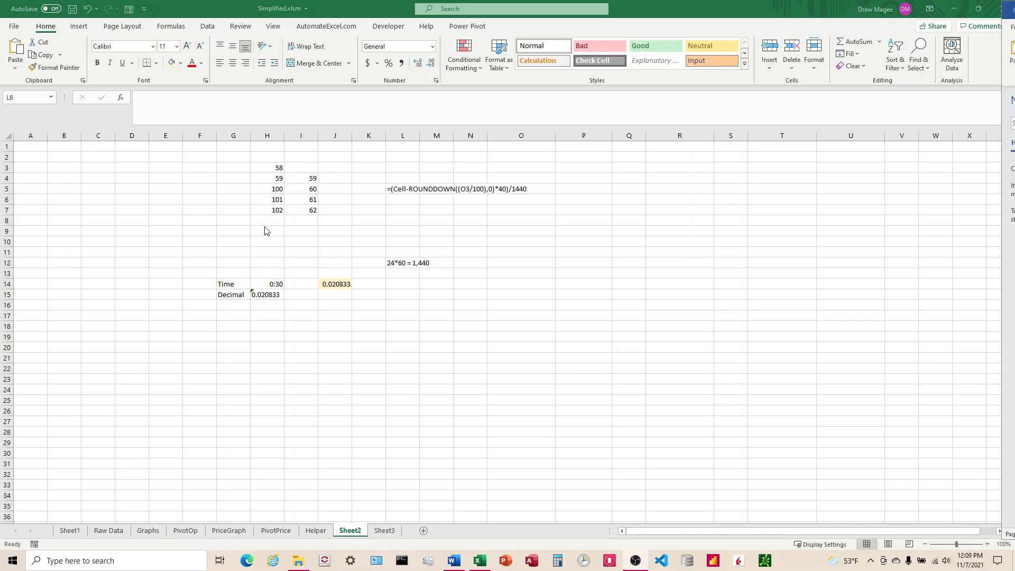
pyautogui.click(271, 191)
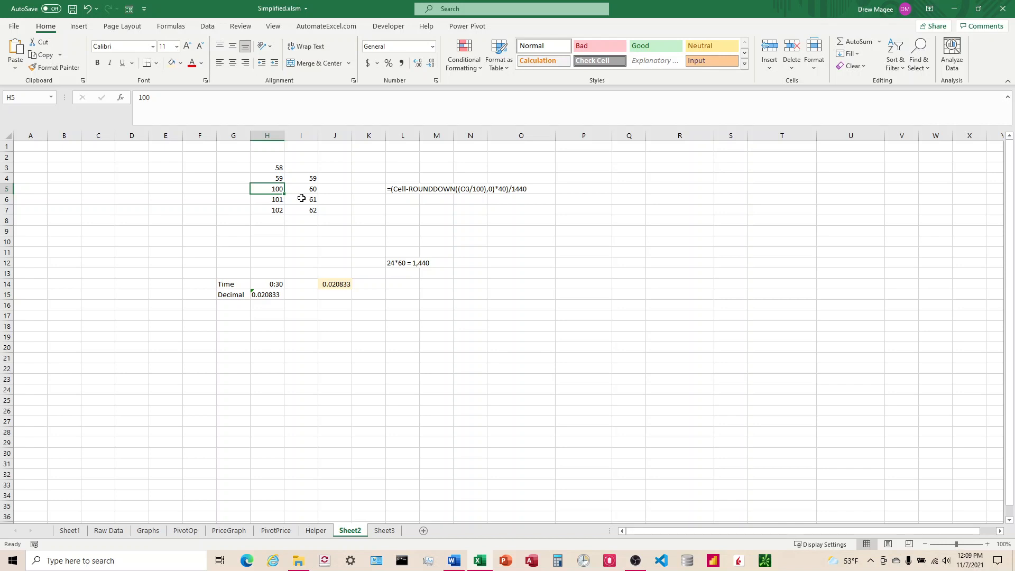
pyautogui.click(274, 213)
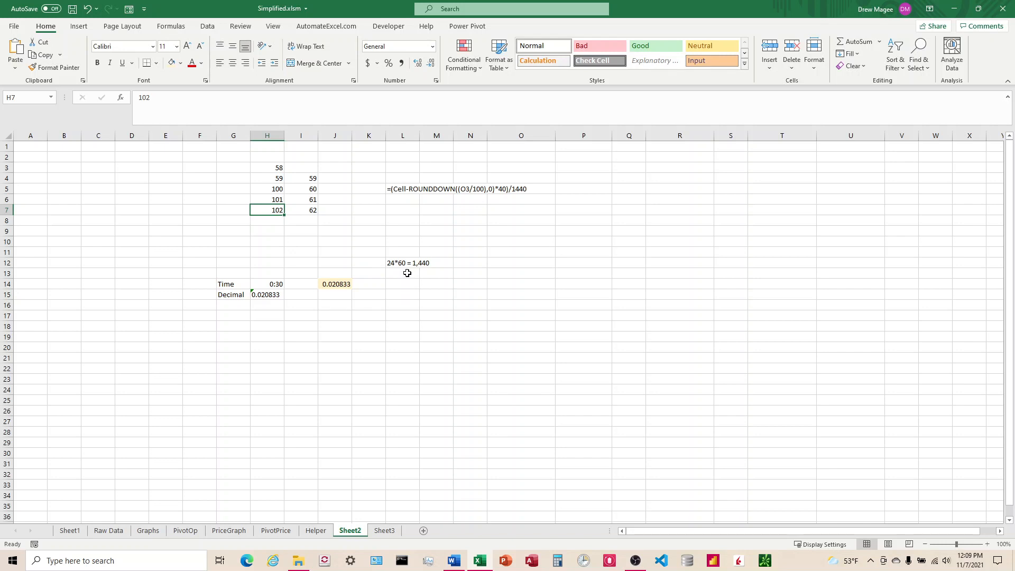
pyautogui.click(341, 327)
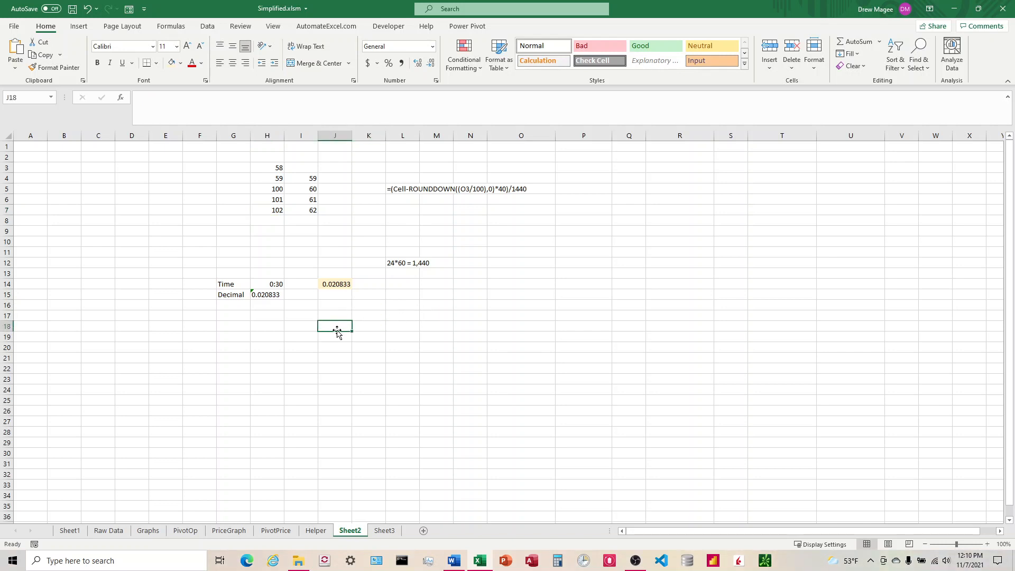
pyautogui.write('=')
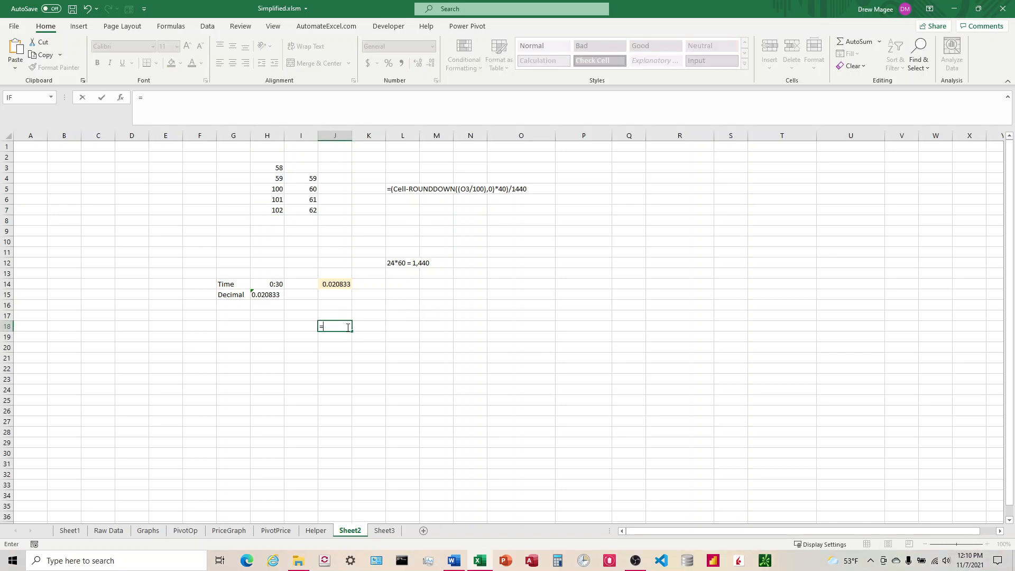
pyautogui.write('R')
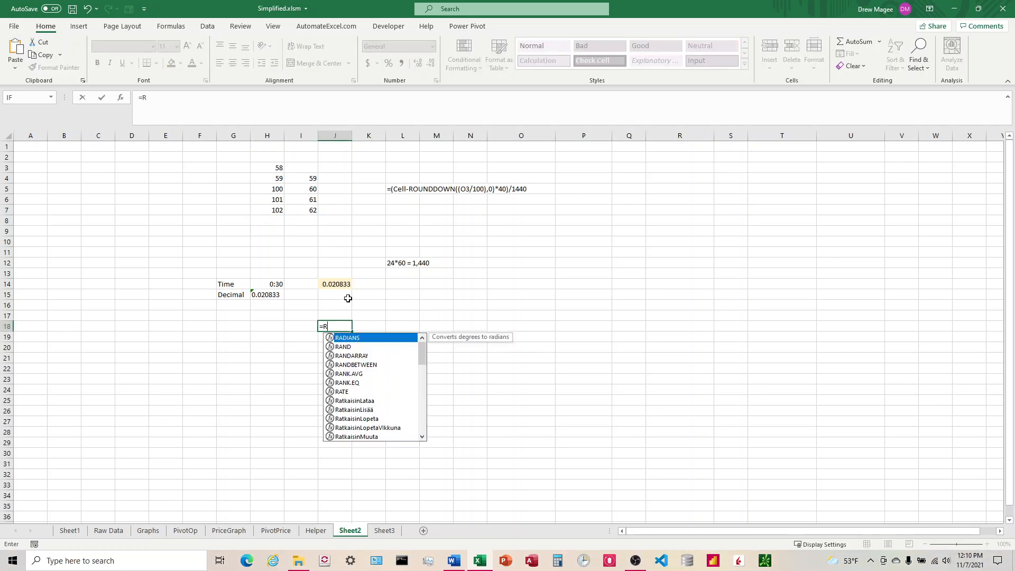
pyautogui.write('ound')
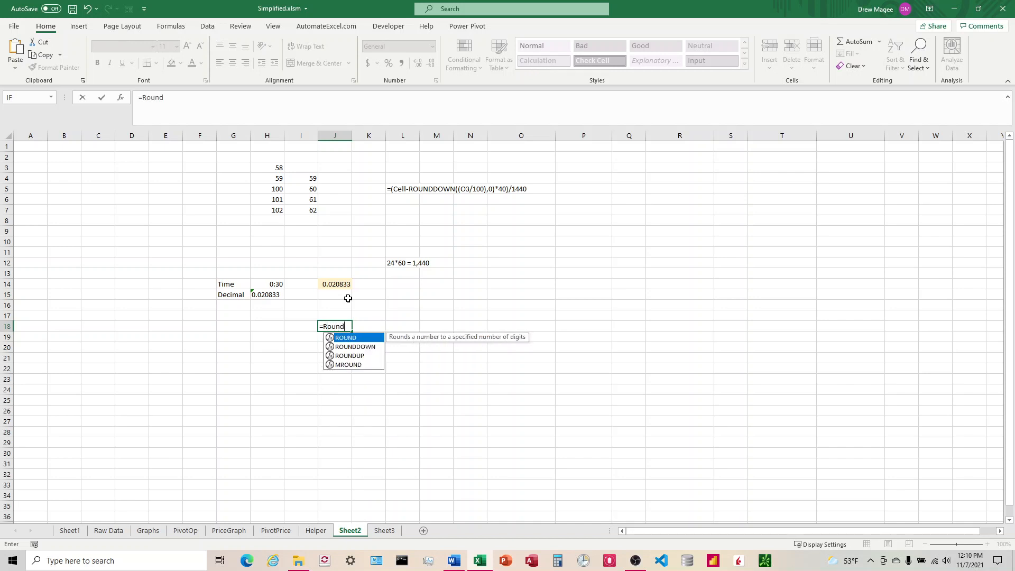
pyautogui.write('Down(')
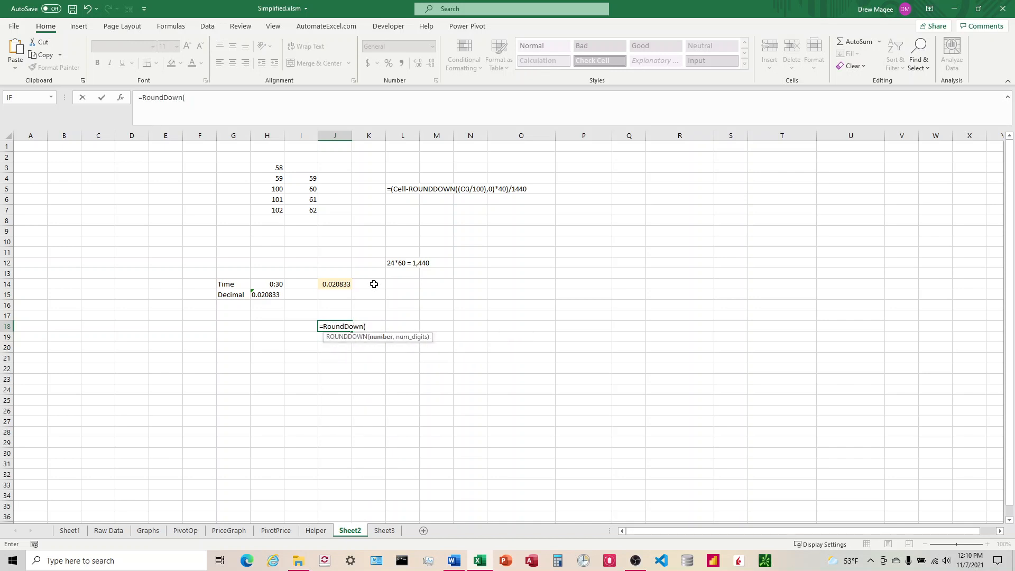
pyautogui.press('Escape')
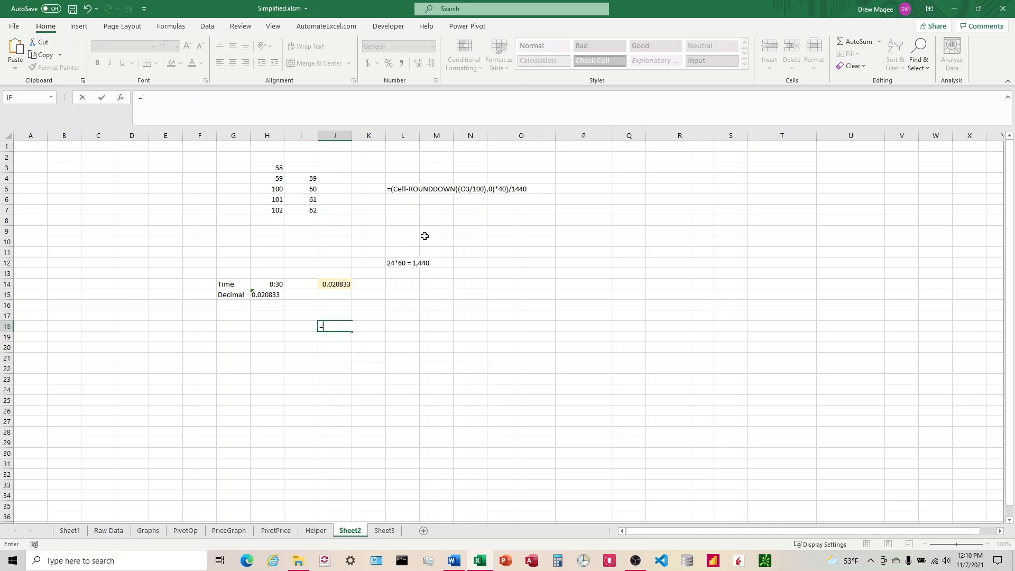
# Move the =(Cell-ROUNDDOWN((O3/100),0)*40)/1440 note text from L5 to R6
pyautogui.click(392, 188)
pyautogui.hotkey('ctrl', 'c')
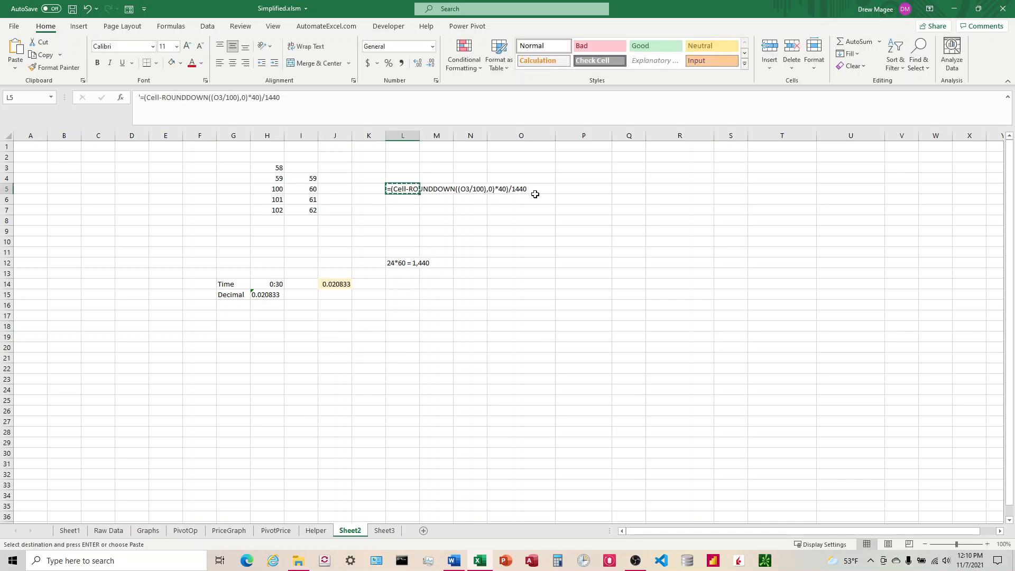
pyautogui.click(673, 200)
pyautogui.hotkey('ctrl', 'v')
pyautogui.click(404, 190)
pyautogui.press('Delete')
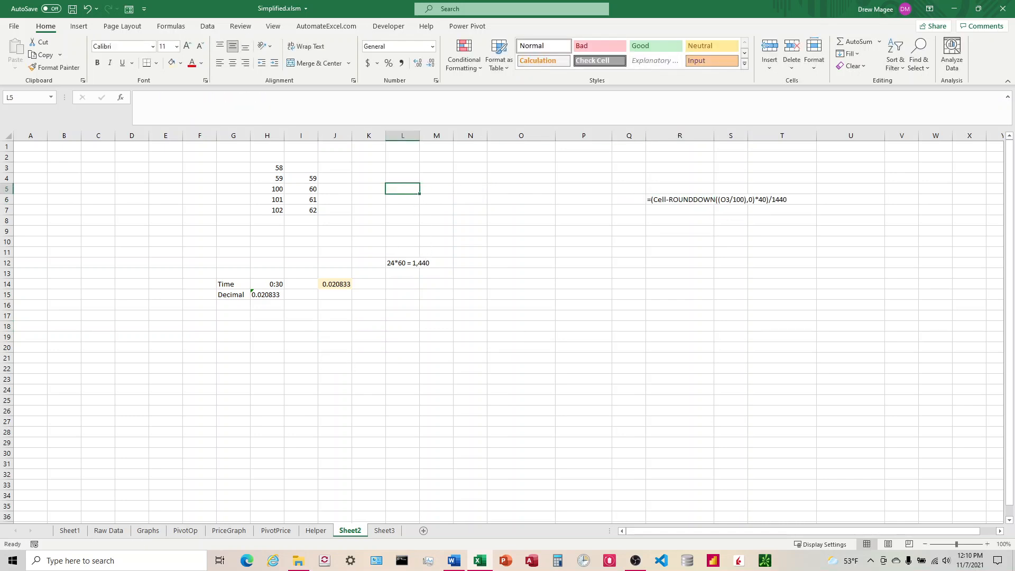
# Enter the formula =H4/100 in K4 and fill it down to K8
pyautogui.click(369, 179)
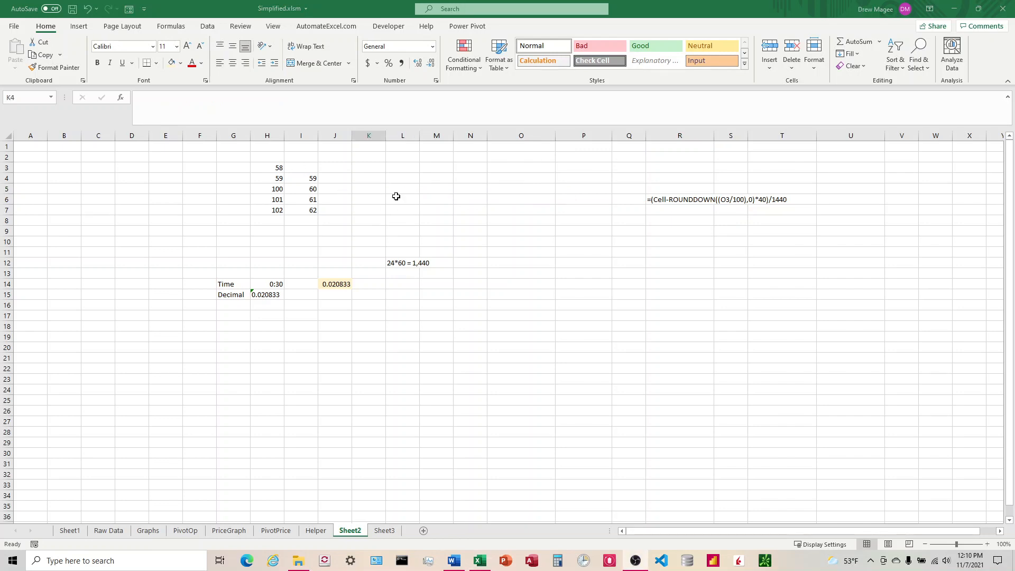
pyautogui.click(385, 179)
pyautogui.write('=')
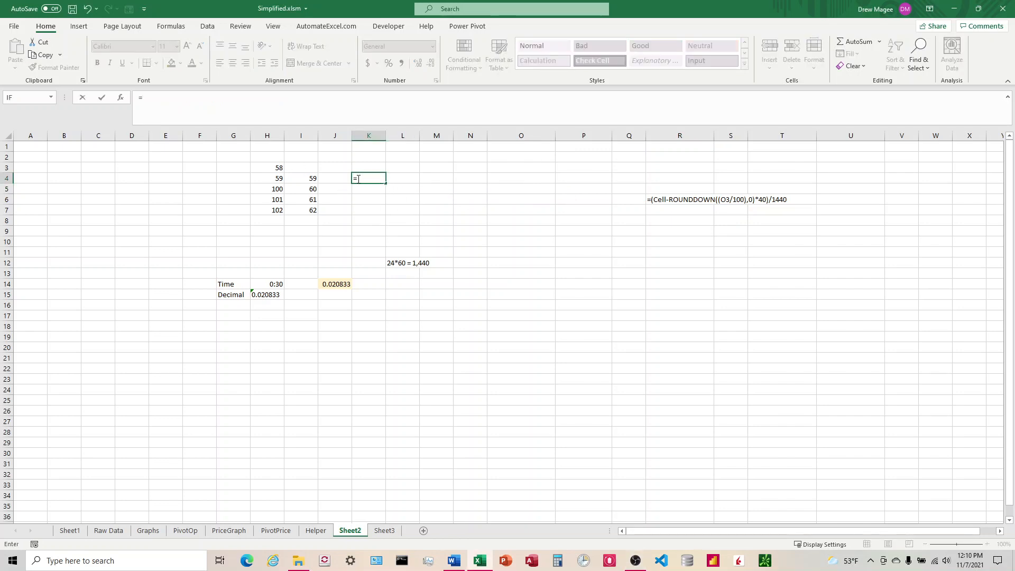
pyautogui.click(274, 179)
pyautogui.write('/100')
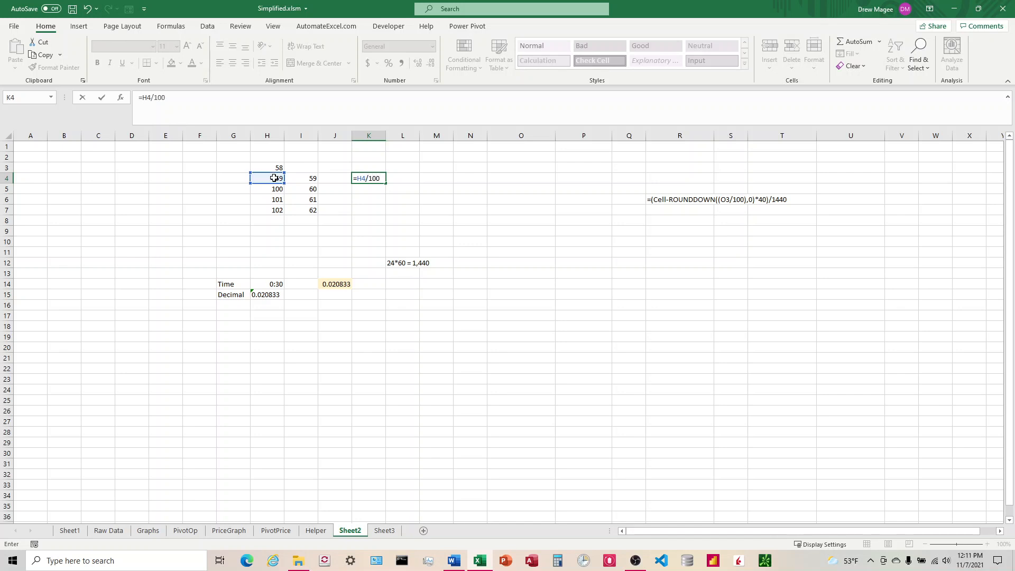
pyautogui.press('Return')
pyautogui.click(376, 178)
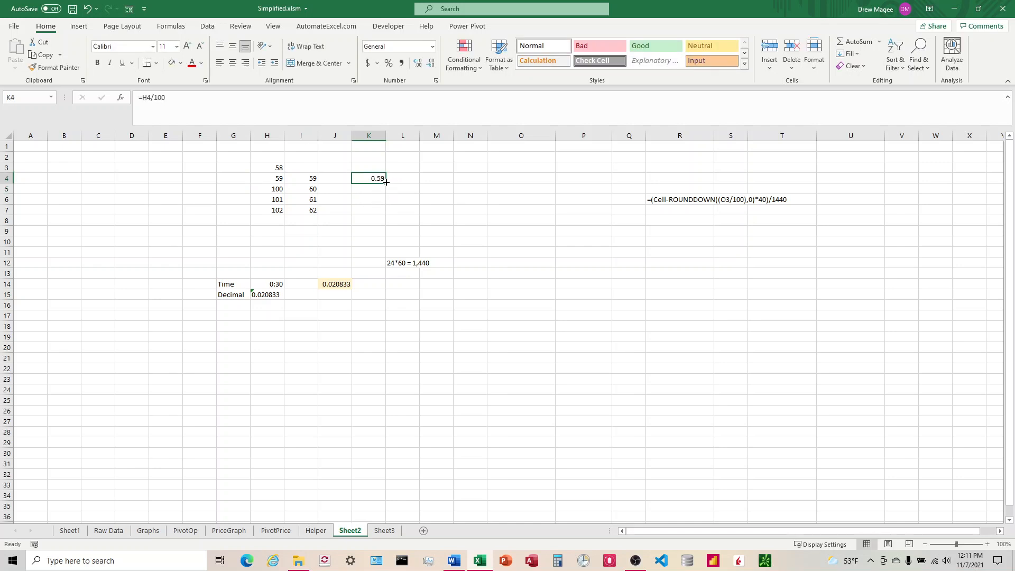
pyautogui.moveTo(386, 182); pyautogui.dragTo(385, 216)
# Enter 159 in H8 and 119 in I8 as a new row of sample values
pyautogui.click(278, 220)
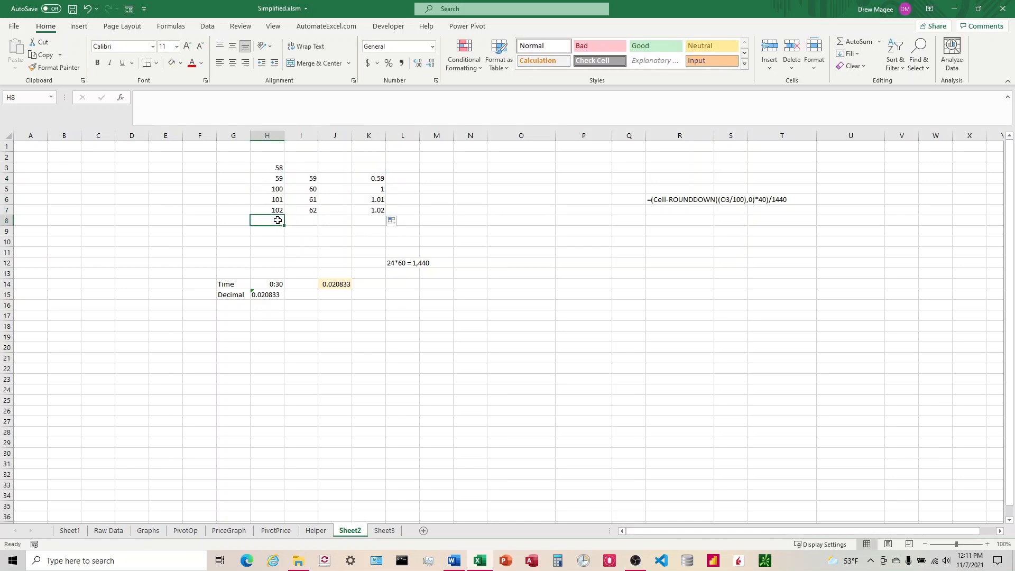
pyautogui.write('200')
pyautogui.press('Tab')
pyautogui.write('120')
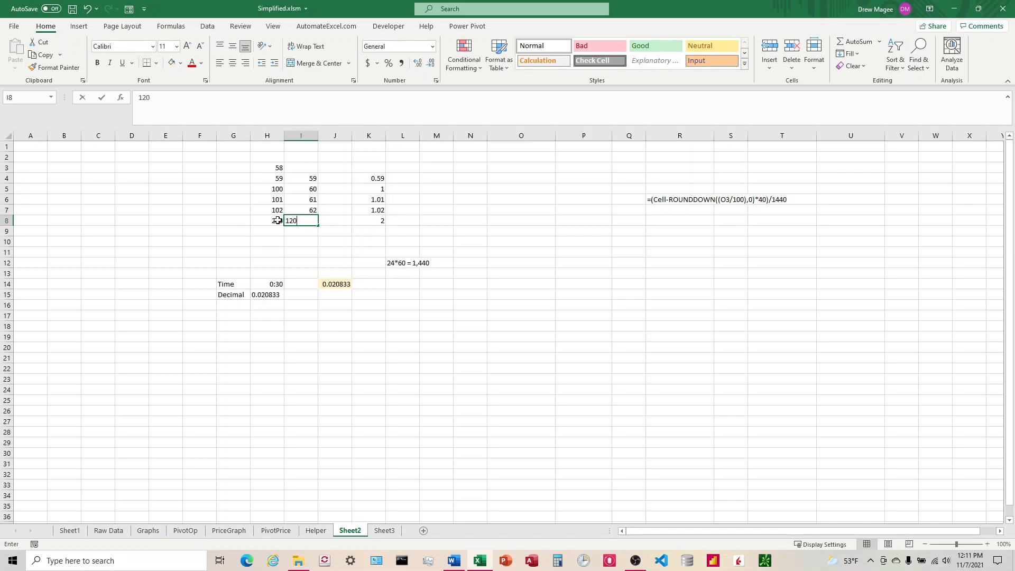
pyautogui.press('Tab')
pyautogui.press('Left')
pyautogui.press('Left')
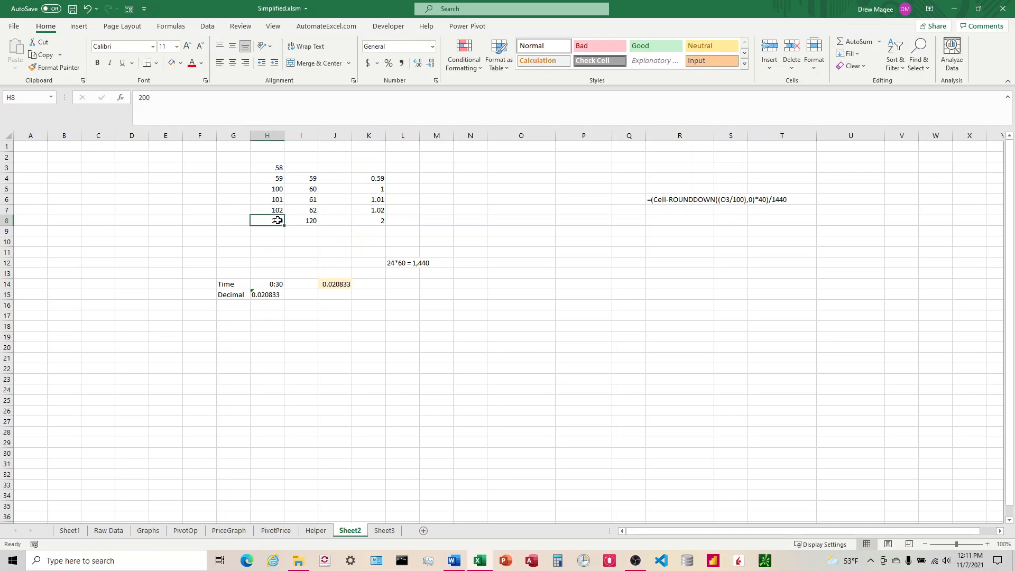
pyautogui.write('159')
pyautogui.press('Tab')
pyautogui.write('1')
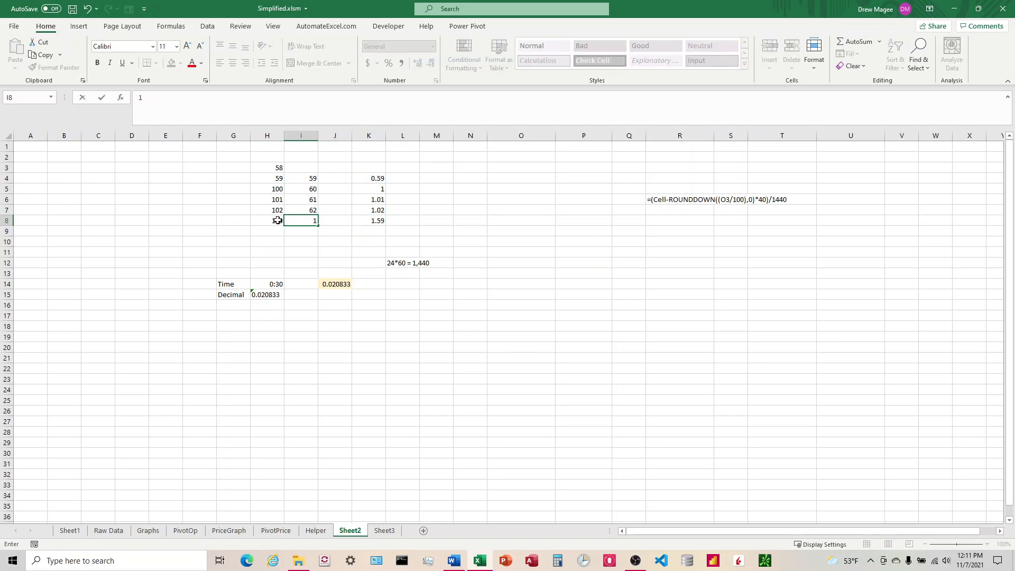
pyautogui.press('Return')
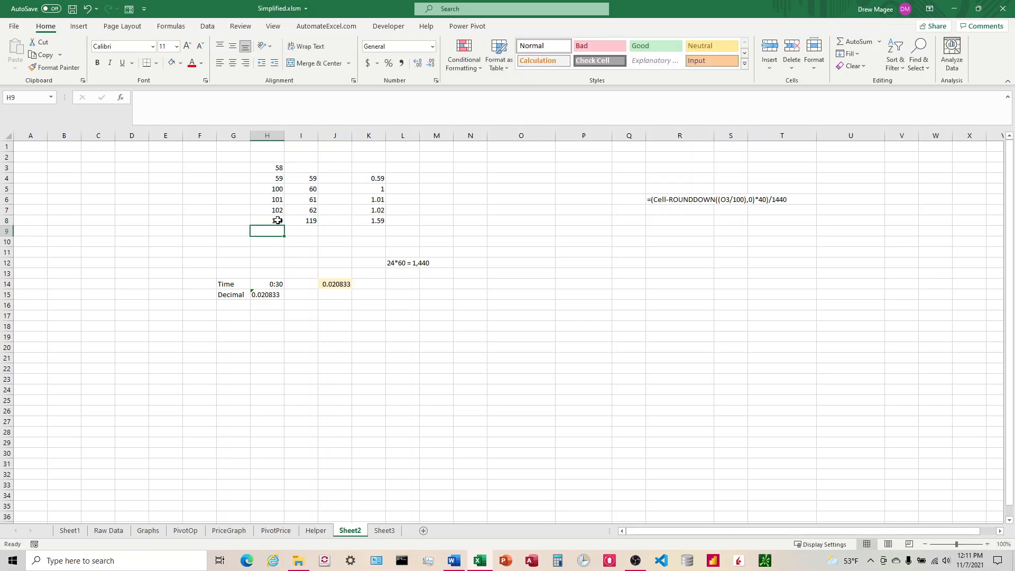
# Enter 200 in H9 and 120 in I9
pyautogui.write('1')
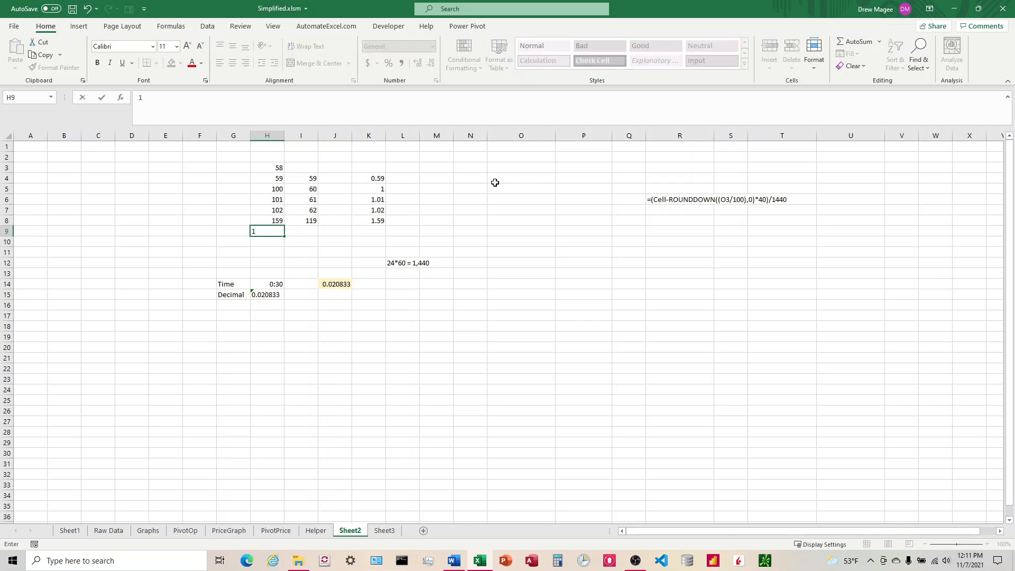
pyautogui.write('200')
pyautogui.press('Tab')
pyautogui.write('120')
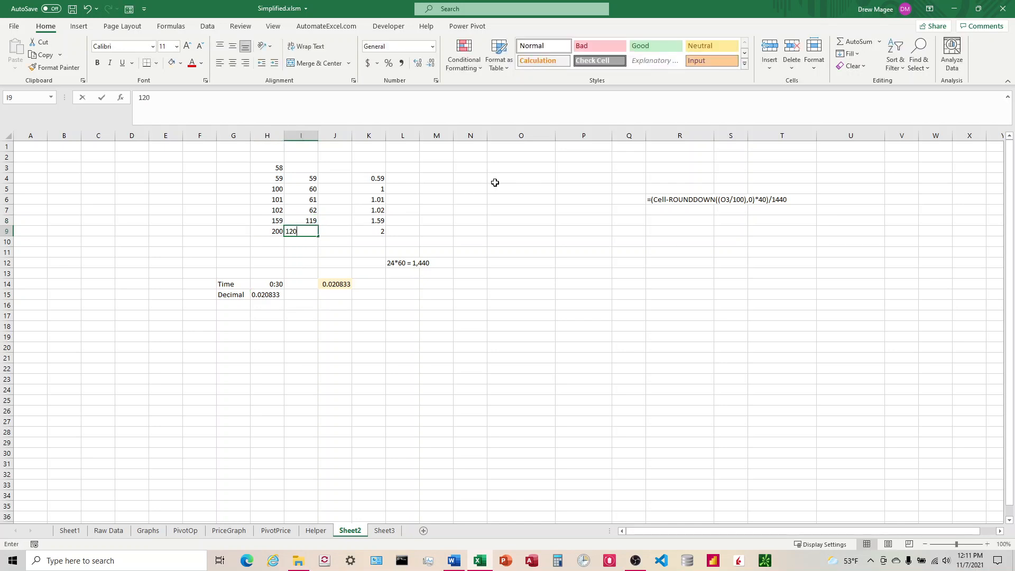
pyautogui.press('Return')
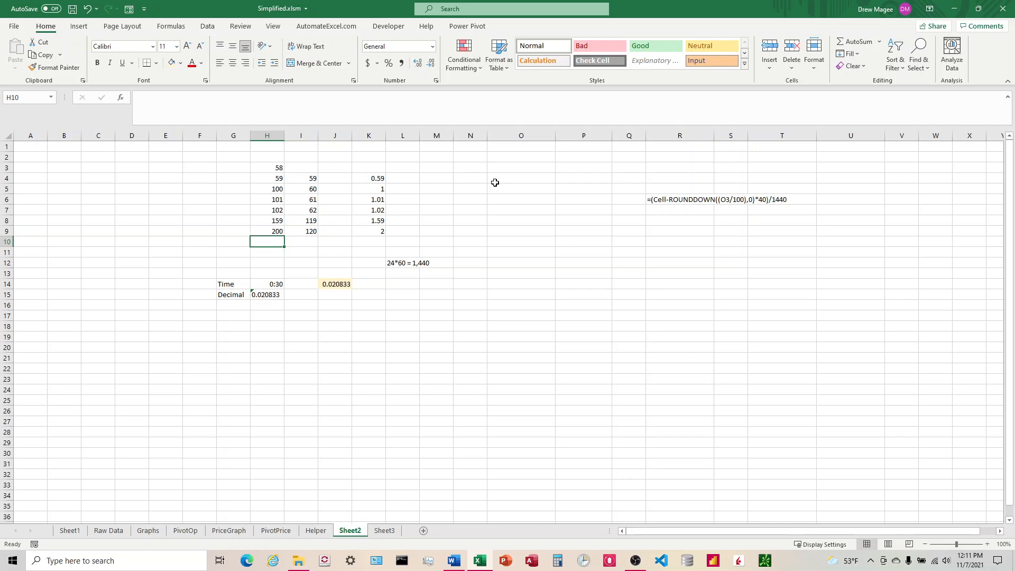
# Rewrite K4's formula as =ROUNDDOWN((H4/100),0) and fill it down to K9
pyautogui.click(378, 179)
pyautogui.click(379, 188)
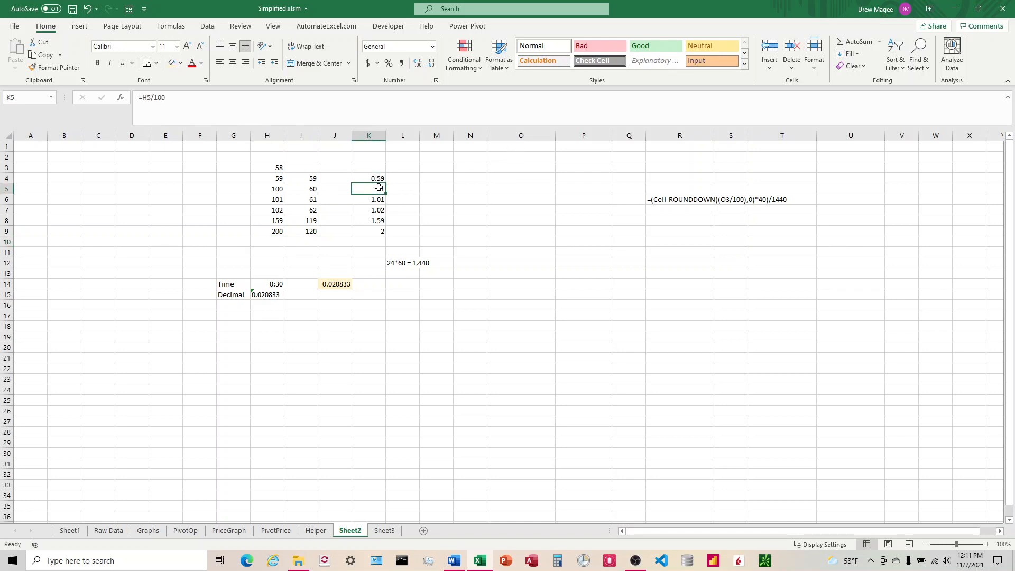
pyautogui.click(382, 237)
pyautogui.click(376, 218)
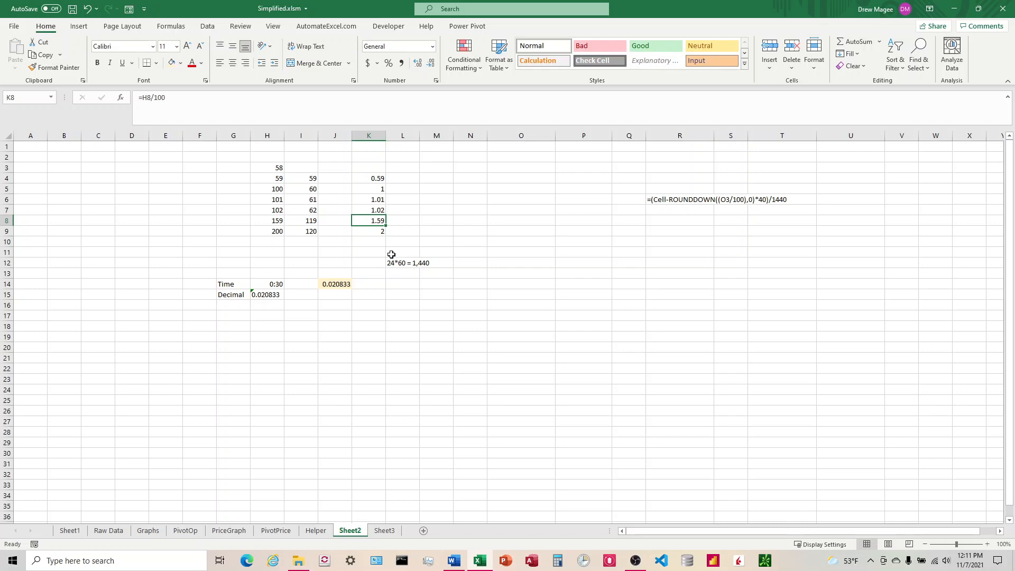
pyautogui.click(370, 180)
pyautogui.click(142, 98)
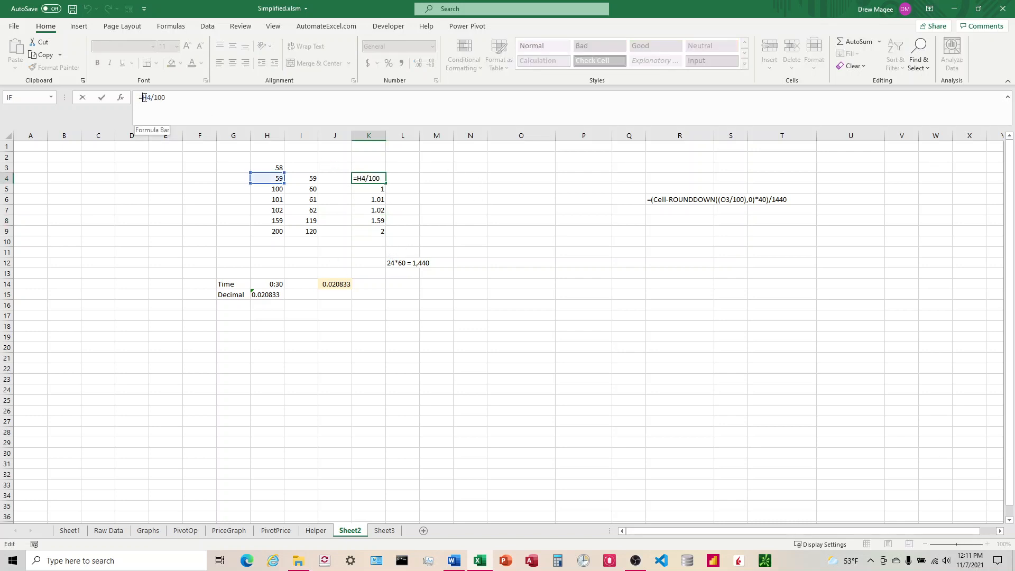
pyautogui.write('ROUNDDOWN(H4/100')
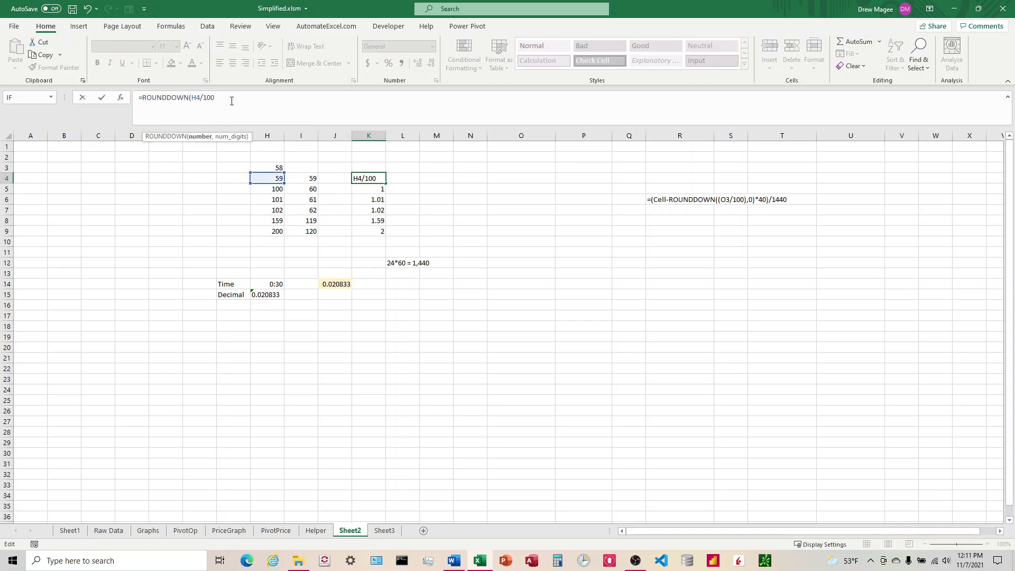
pyautogui.write(')')
pyautogui.press('Return')
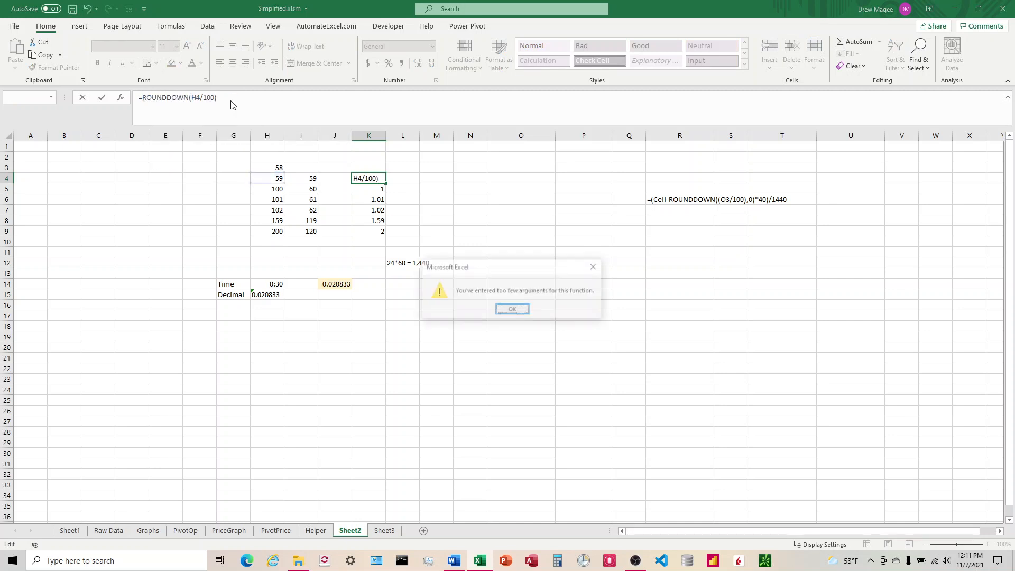
pyautogui.press('Return')
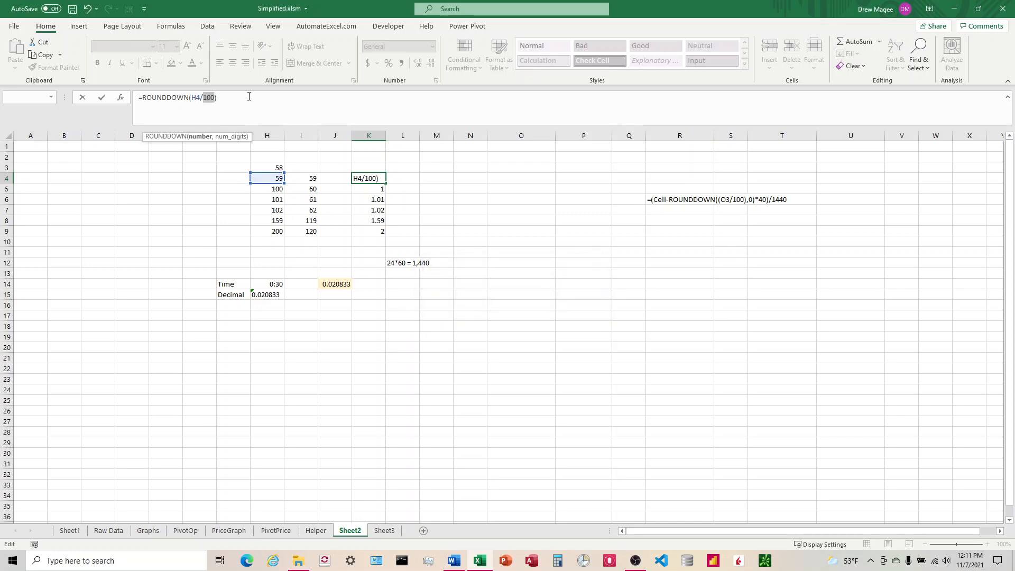
pyautogui.click(191, 98)
pyautogui.write('(')
pyautogui.write(',0)')
pyautogui.press('Return')
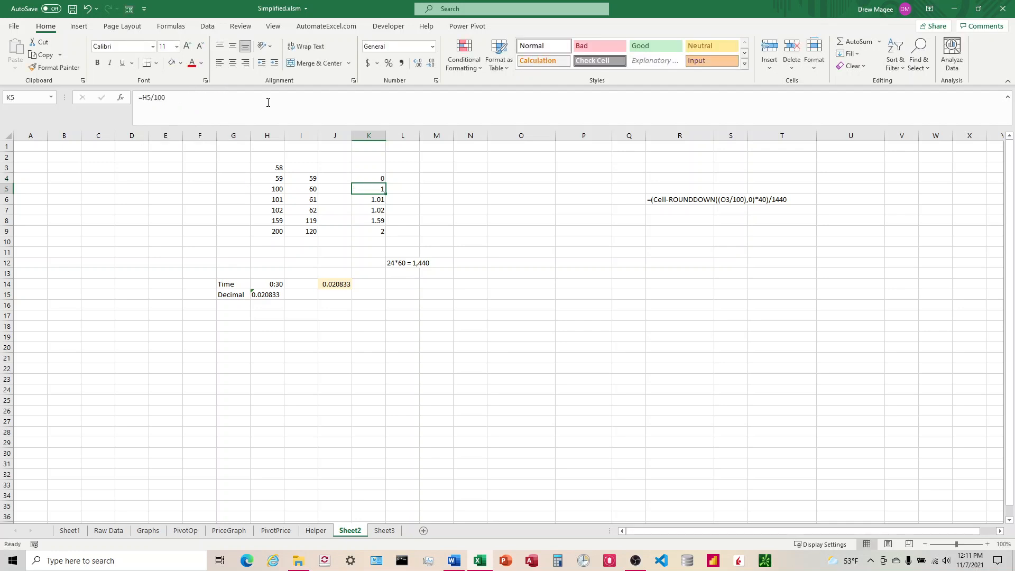
pyautogui.click(385, 180)
pyautogui.moveTo(386, 183); pyautogui.dragTo(379, 238)
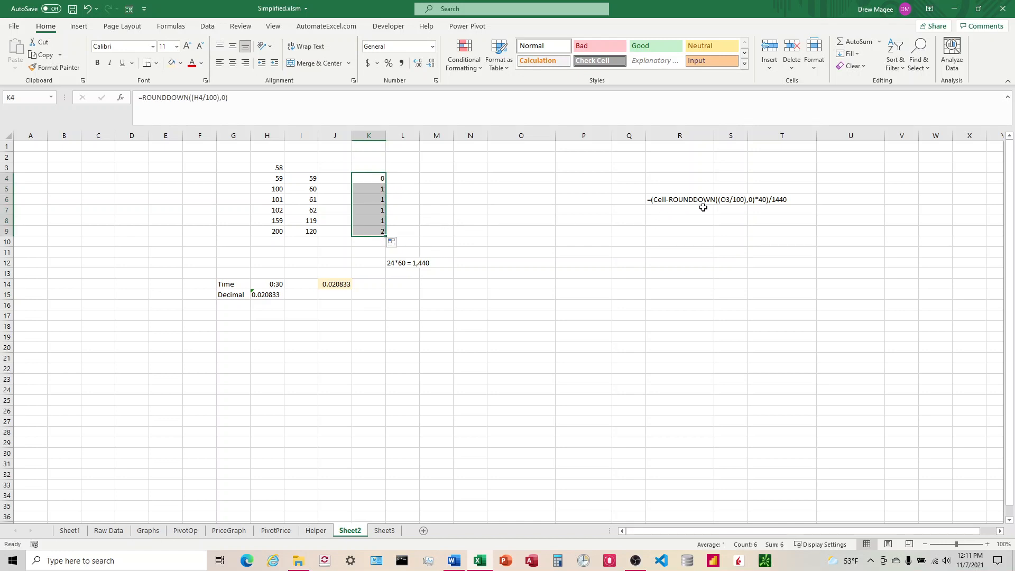
# Inspect the rounded-down results in column K against the values in column H
pyautogui.click(373, 190)
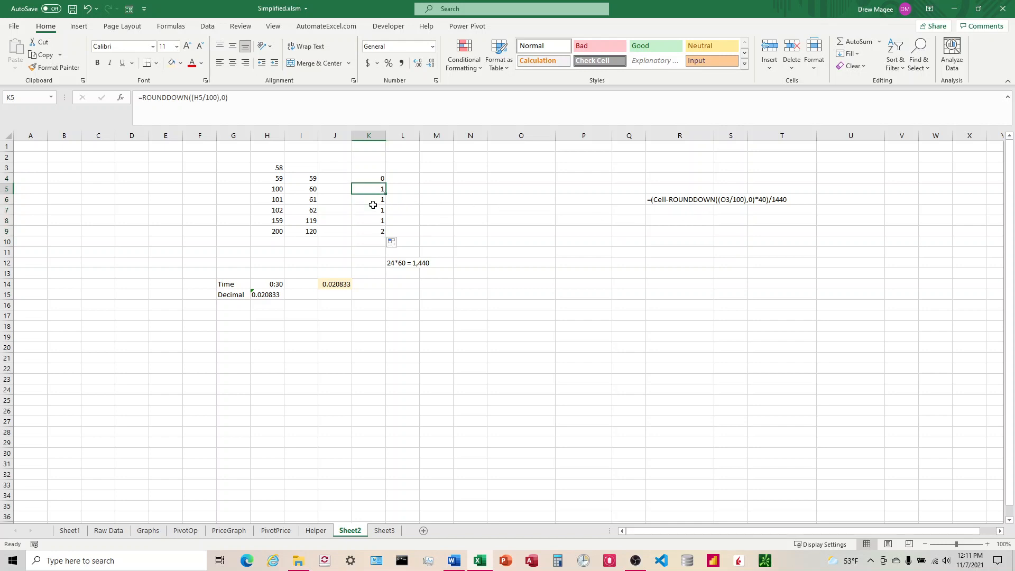
pyautogui.click(373, 209)
pyautogui.click(372, 231)
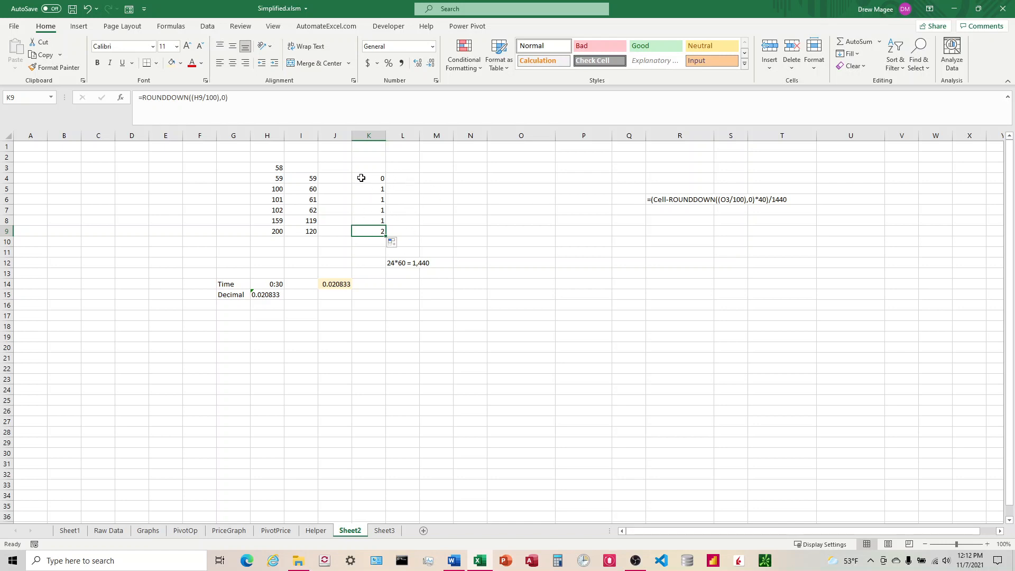
pyautogui.click(263, 188)
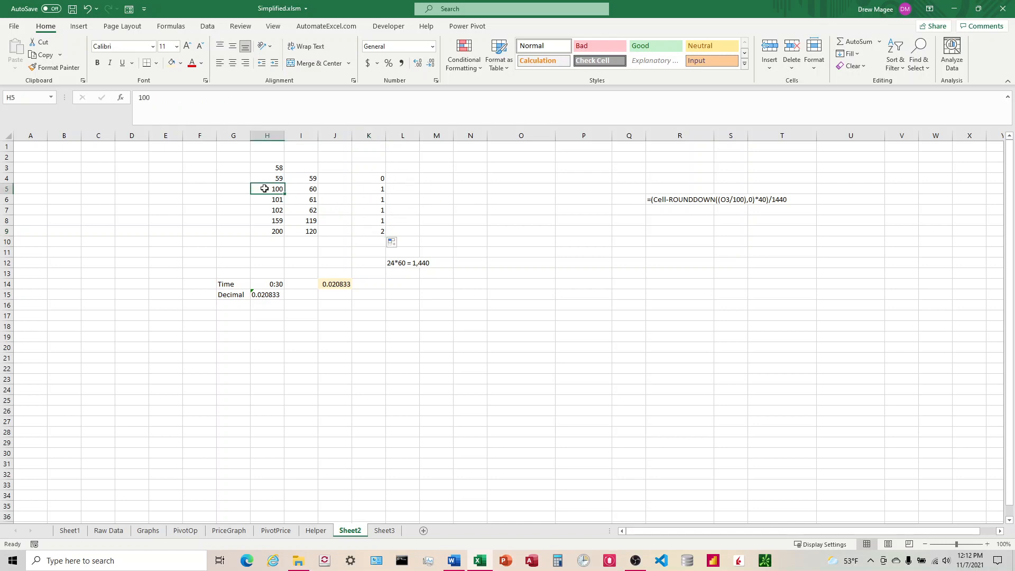
# Append *40 to K4's ROUNDDOWN formula and fill it down to K9
pyautogui.click(370, 182)
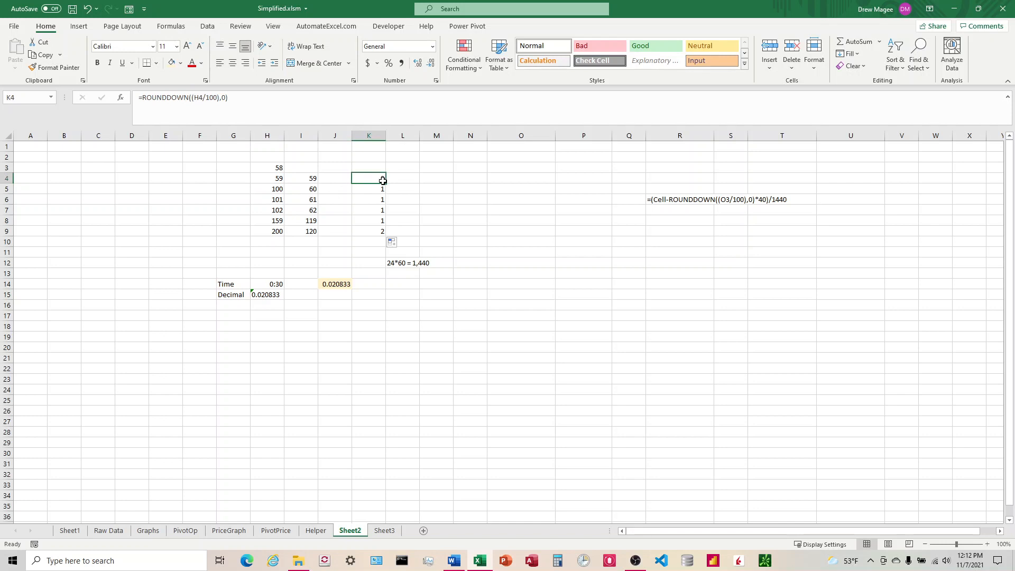
pyautogui.click(248, 102)
pyautogui.write('*')
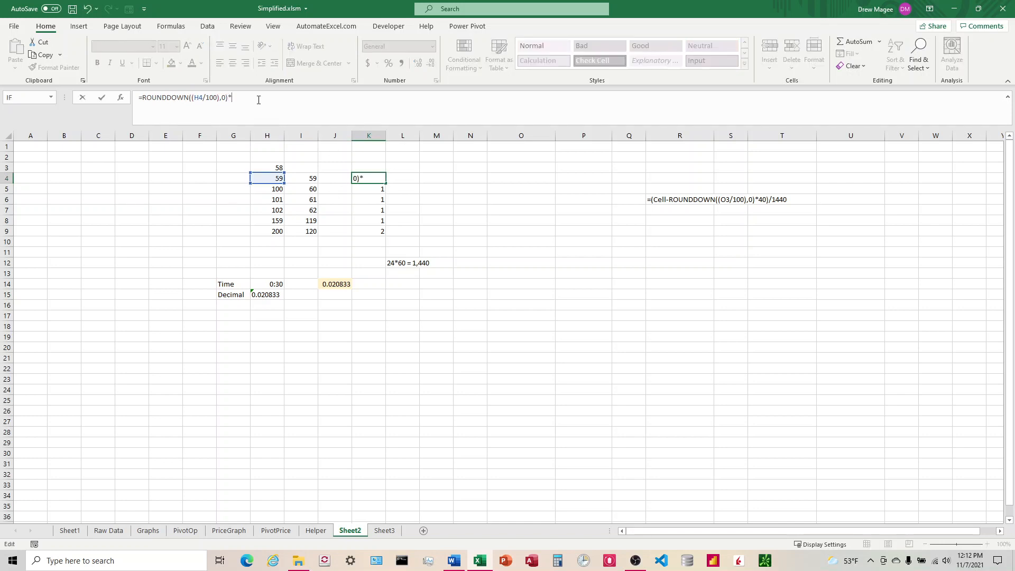
pyautogui.press('Return')
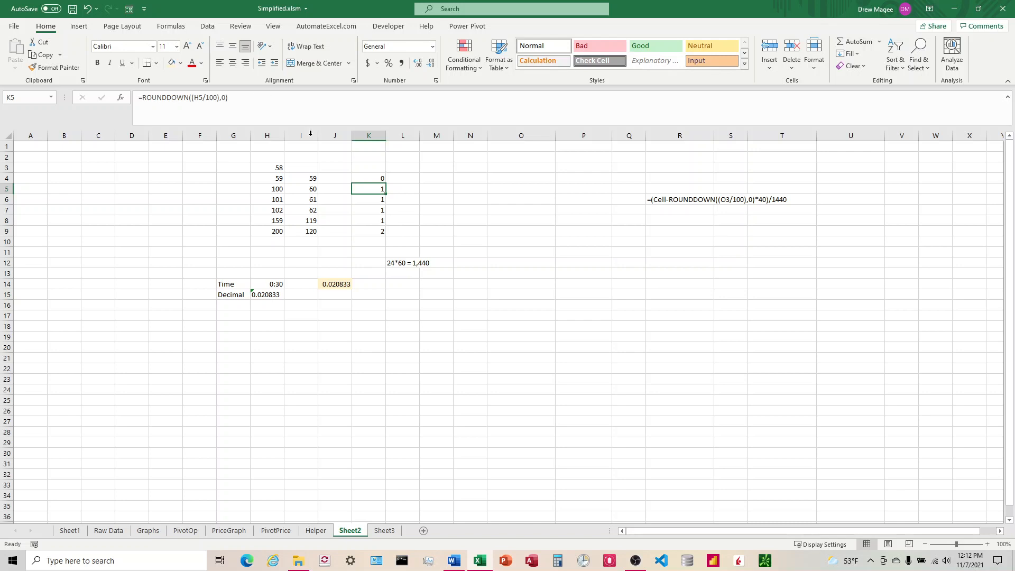
pyautogui.click(370, 179)
pyautogui.doubleClick(385, 183)
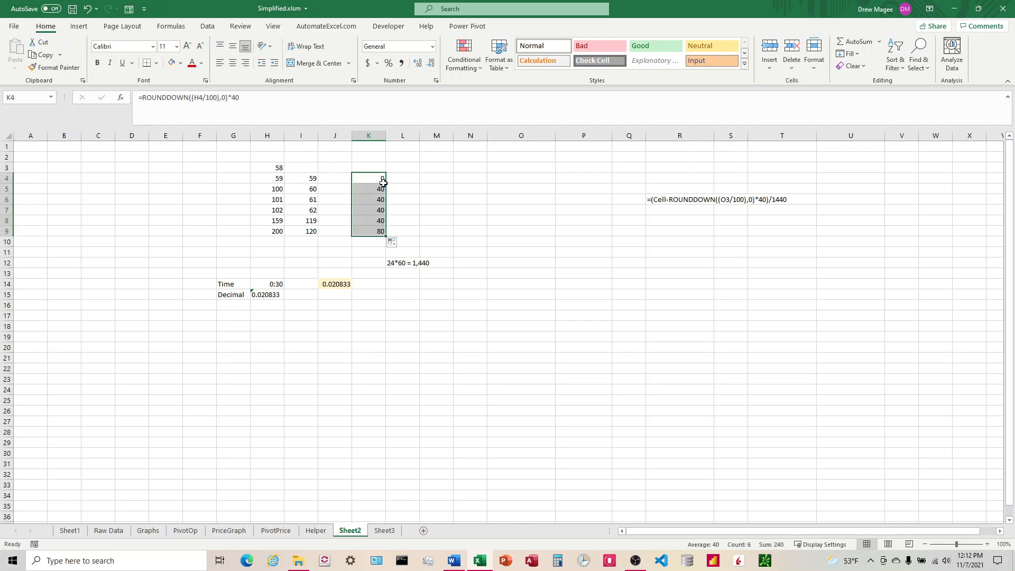
# Prefix K4's formula with H4- so it reads =H4-ROUNDDOWN((H4/100),0)*40, and fill it down to K9
pyautogui.click(380, 178)
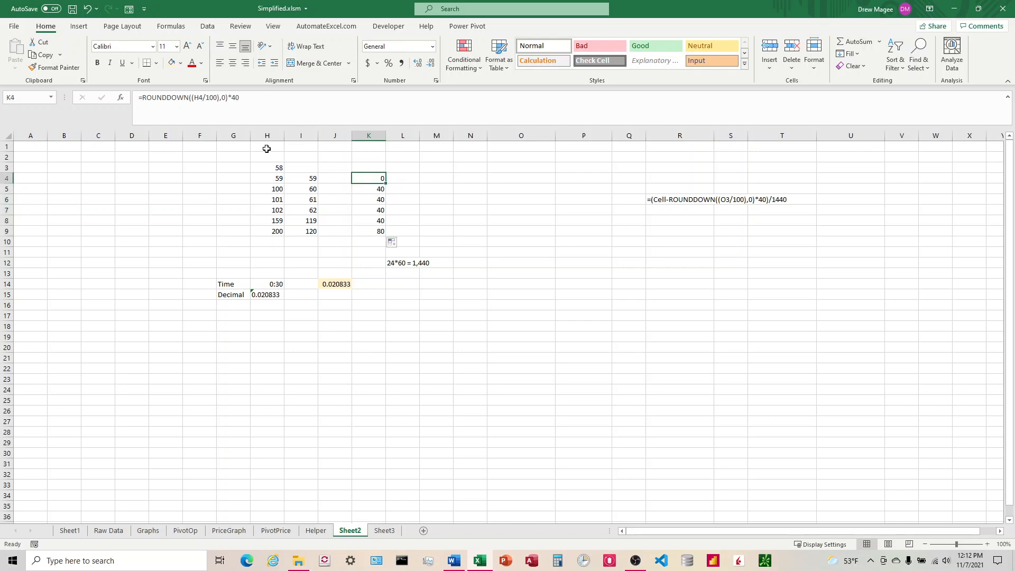
pyautogui.click(142, 97)
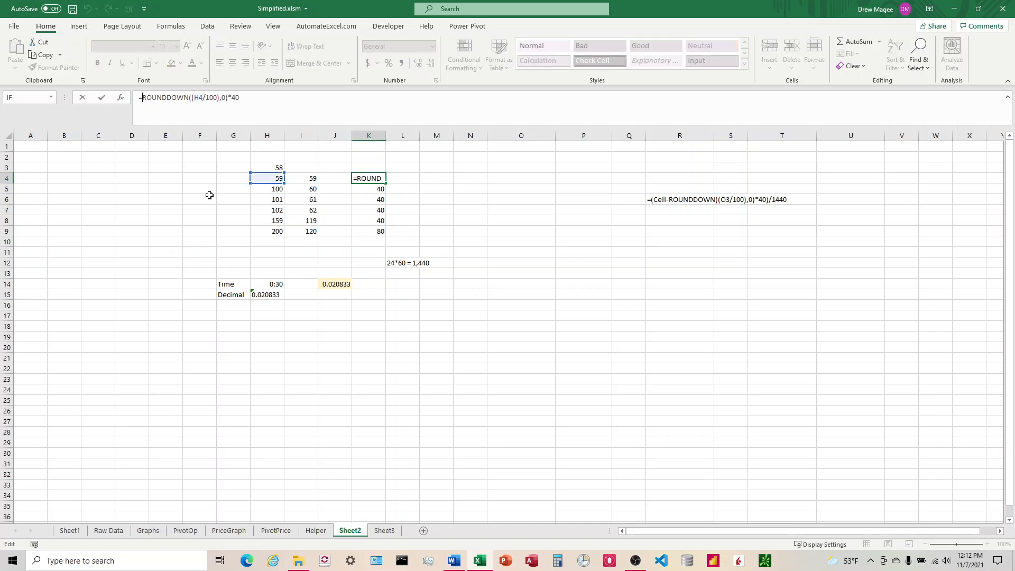
pyautogui.click(269, 178)
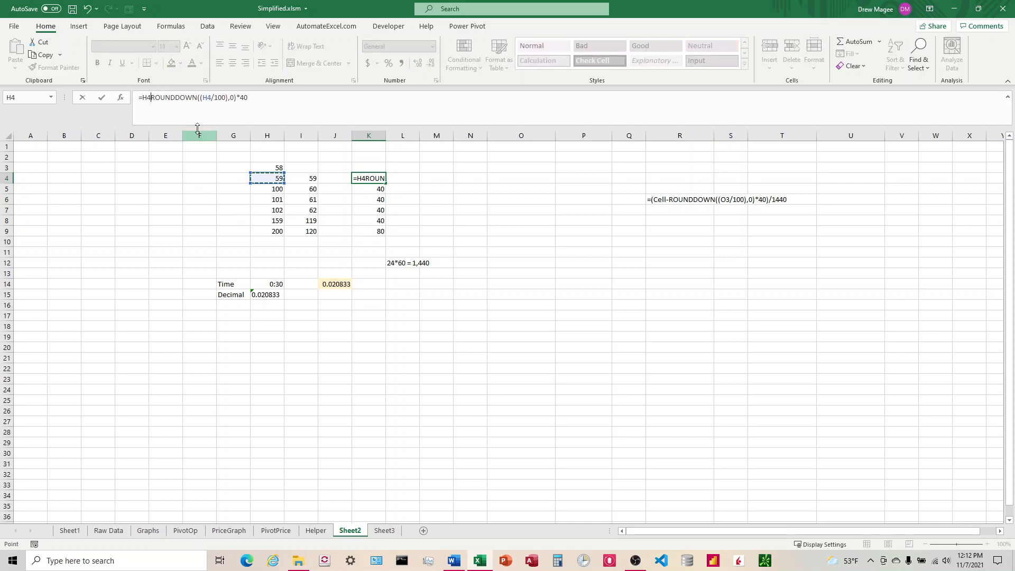
pyautogui.write('-')
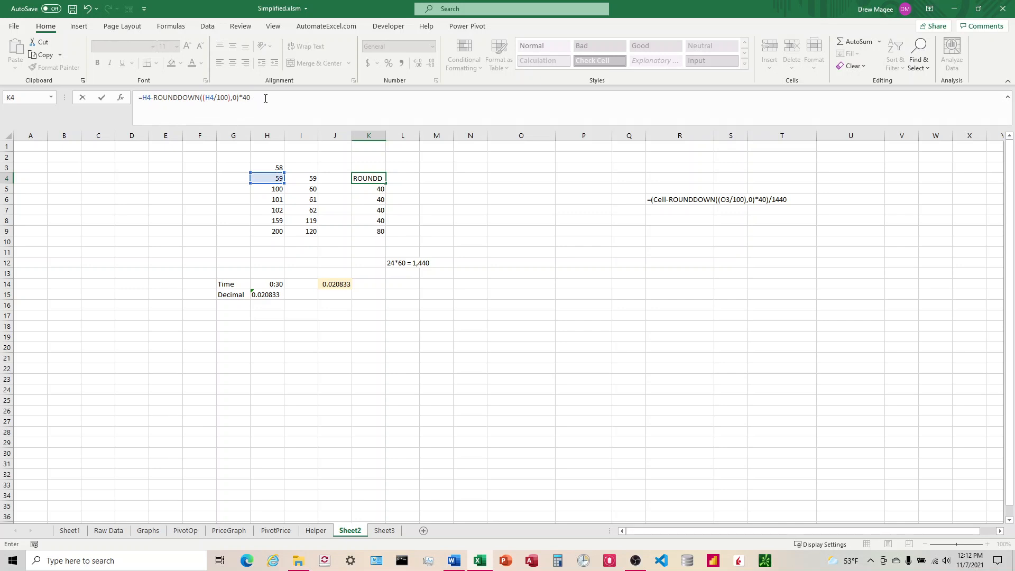
pyautogui.press('Return')
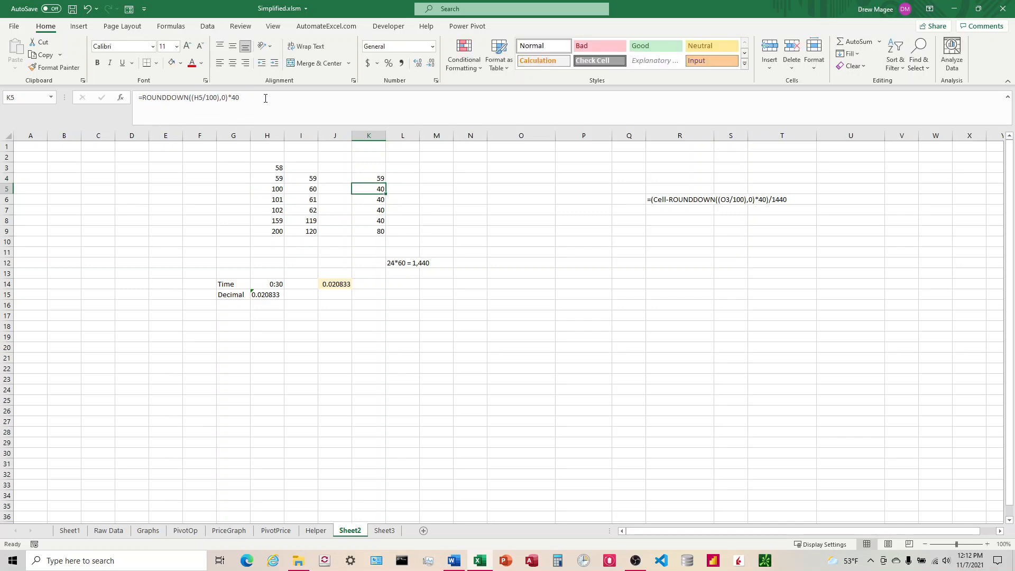
pyautogui.click(380, 180)
pyautogui.moveTo(387, 204); pyautogui.dragTo(434, 219)
pyautogui.click(371, 216)
pyautogui.click(312, 223)
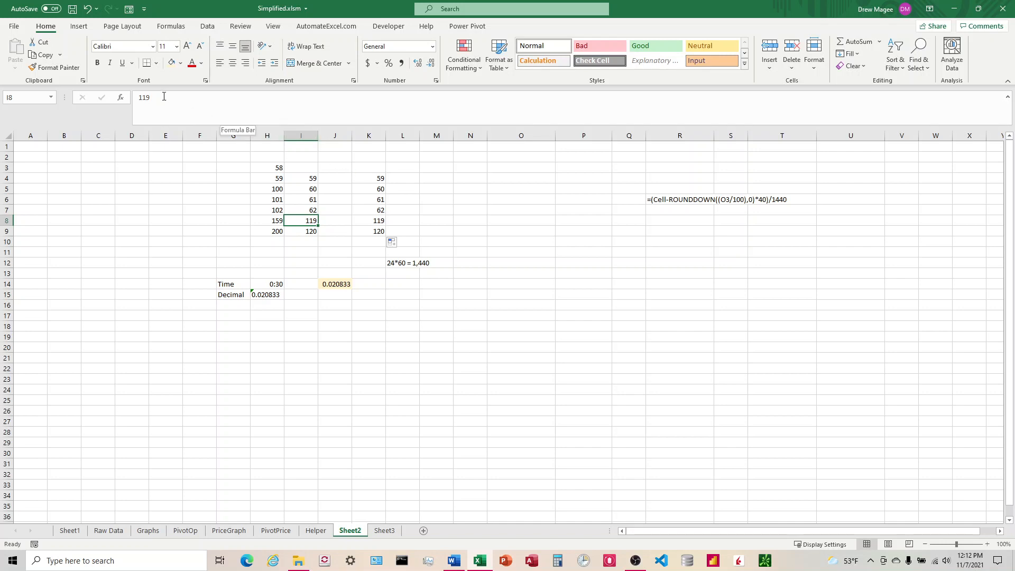
# Wrap K4's formula in parentheses and divide by 1440, giving =(H4-ROUNDDOWN((H4/100),0)*40)/1440, then fill it down to K9
pyautogui.click(375, 178)
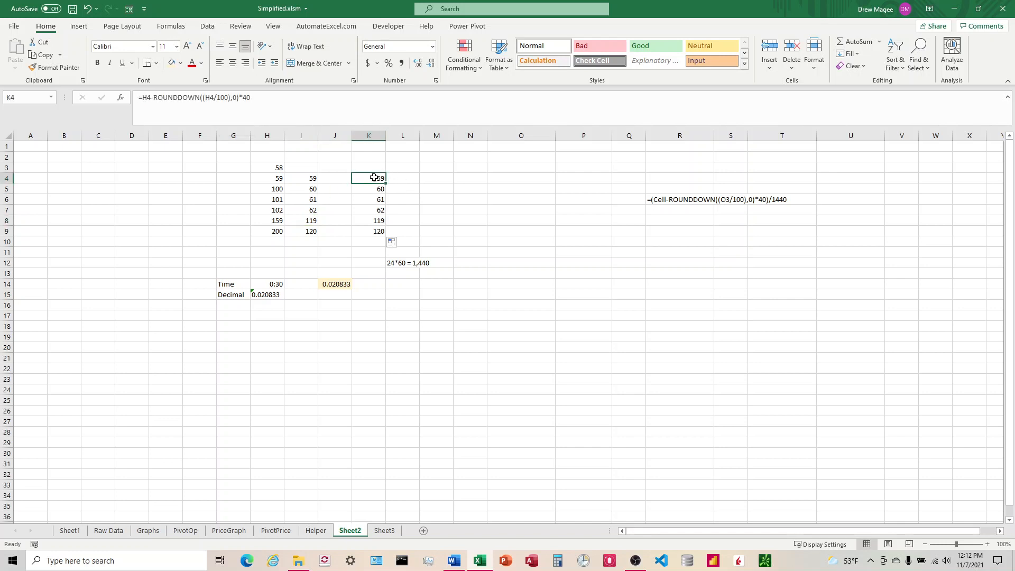
pyautogui.click(278, 97)
pyautogui.write(')')
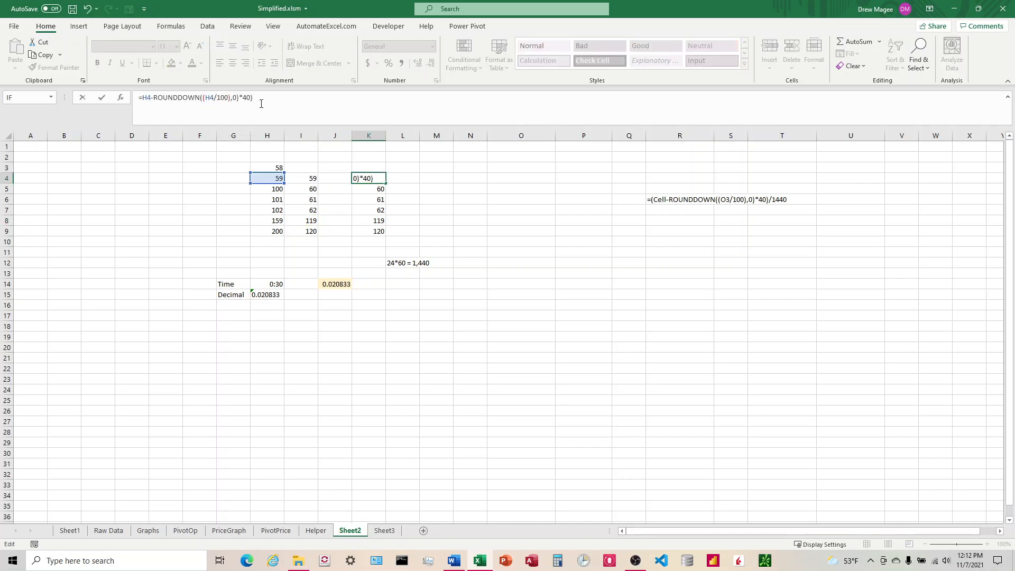
pyautogui.click(143, 99)
pyautogui.write('(')
pyautogui.click(335, 110)
pyautogui.write('/1440')
pyautogui.press('Return')
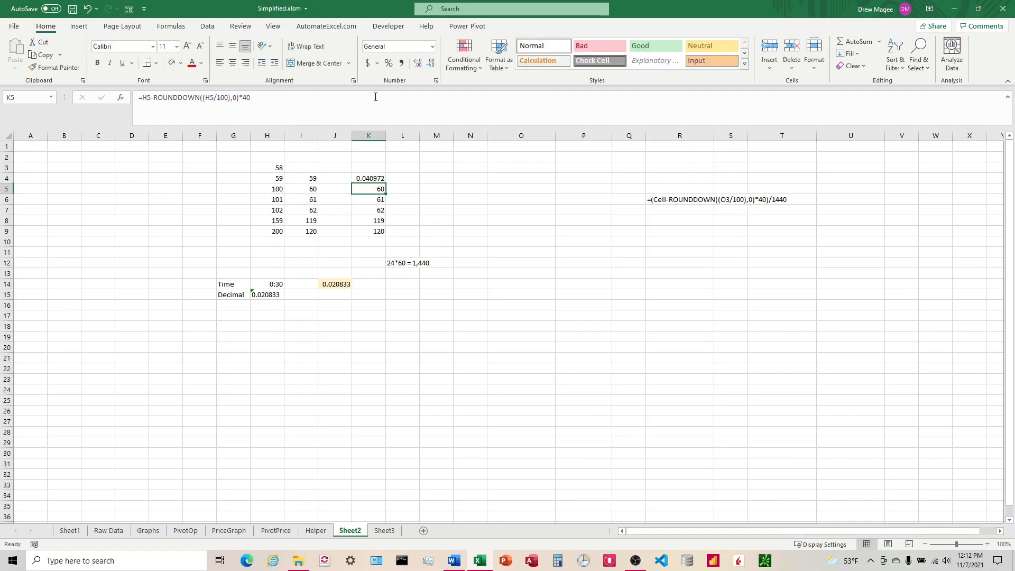
pyautogui.click(382, 179)
pyautogui.moveTo(385, 181); pyautogui.dragTo(385, 190)
pyautogui.click(531, 310)
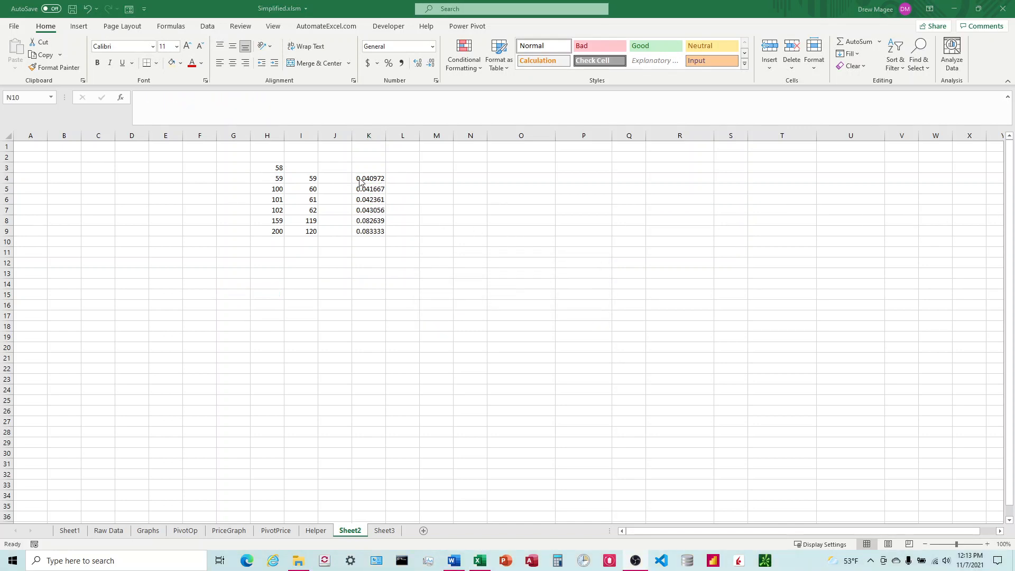
# Apply the Time number format to K4:K9
pyautogui.moveTo(371, 178); pyautogui.dragTo(372, 230)
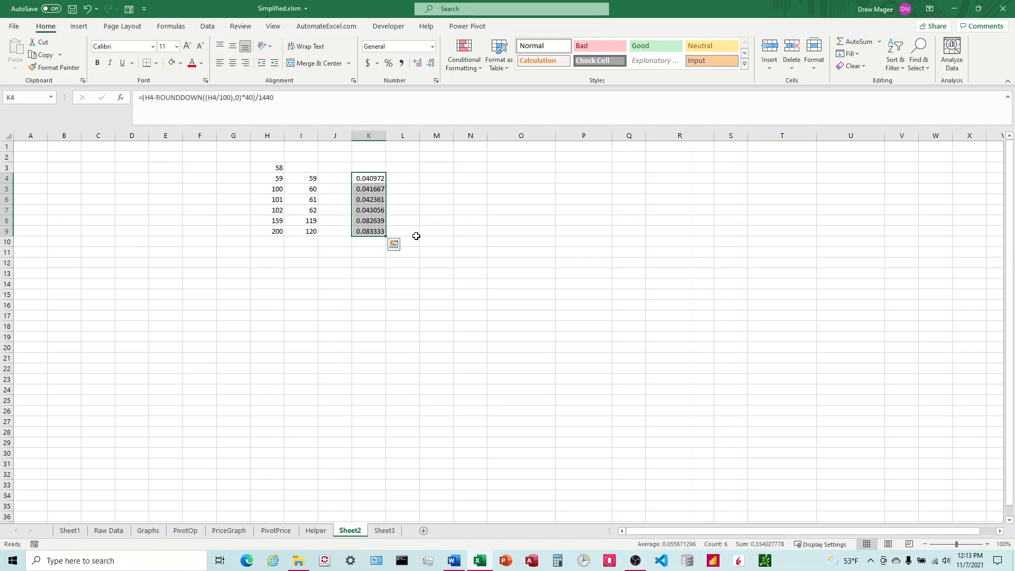
pyautogui.click(433, 46)
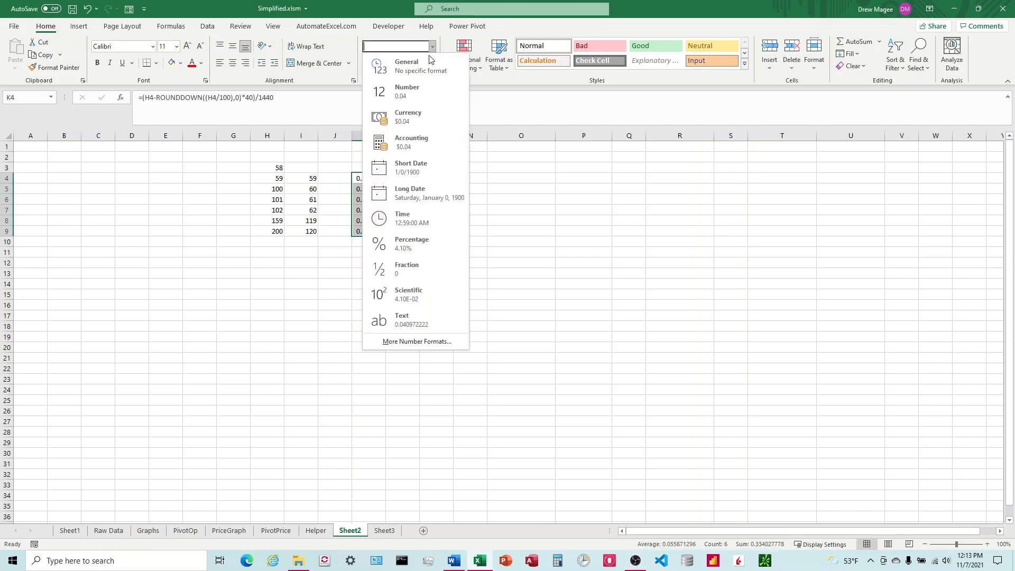
pyautogui.click(416, 219)
pyautogui.click(498, 241)
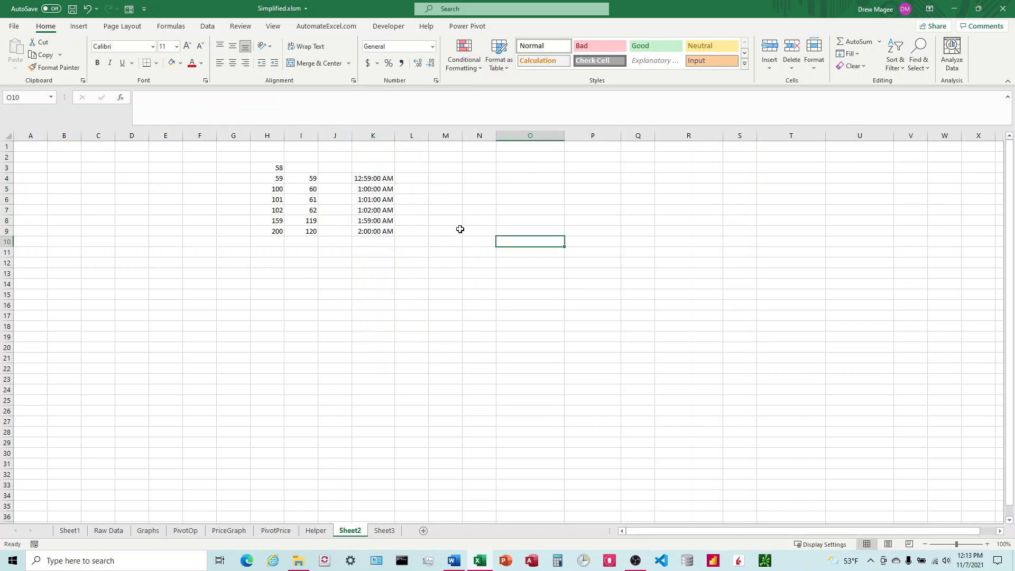
# Inspect the converted times in column K against the source values
pyautogui.click(376, 180)
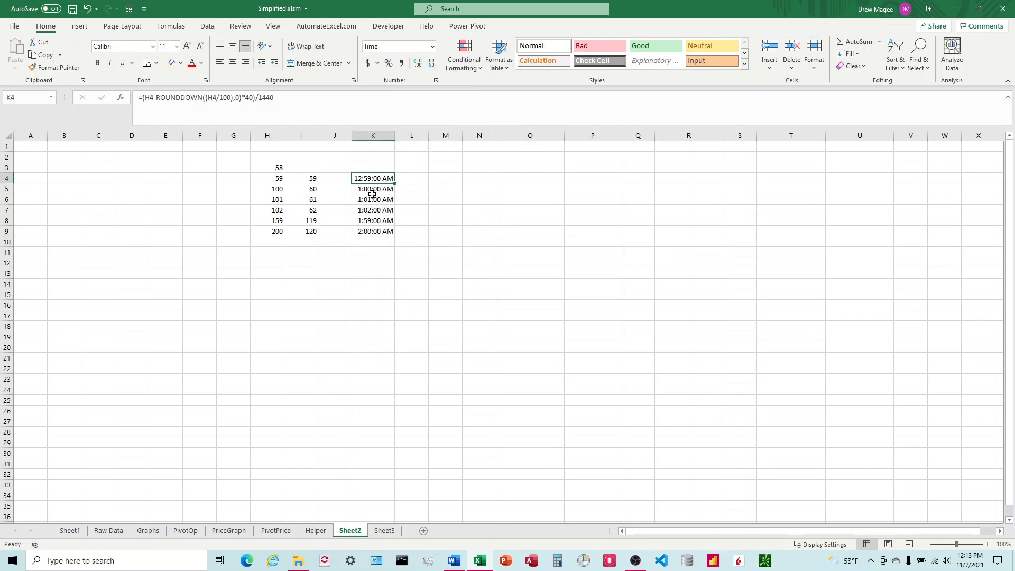
pyautogui.click(372, 192)
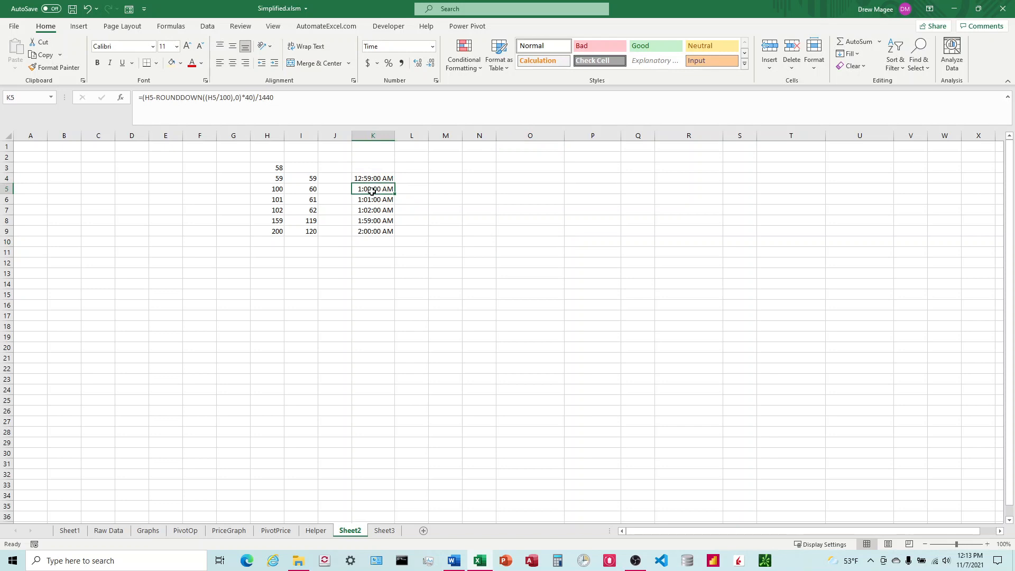
pyautogui.click(371, 220)
pyautogui.click(373, 230)
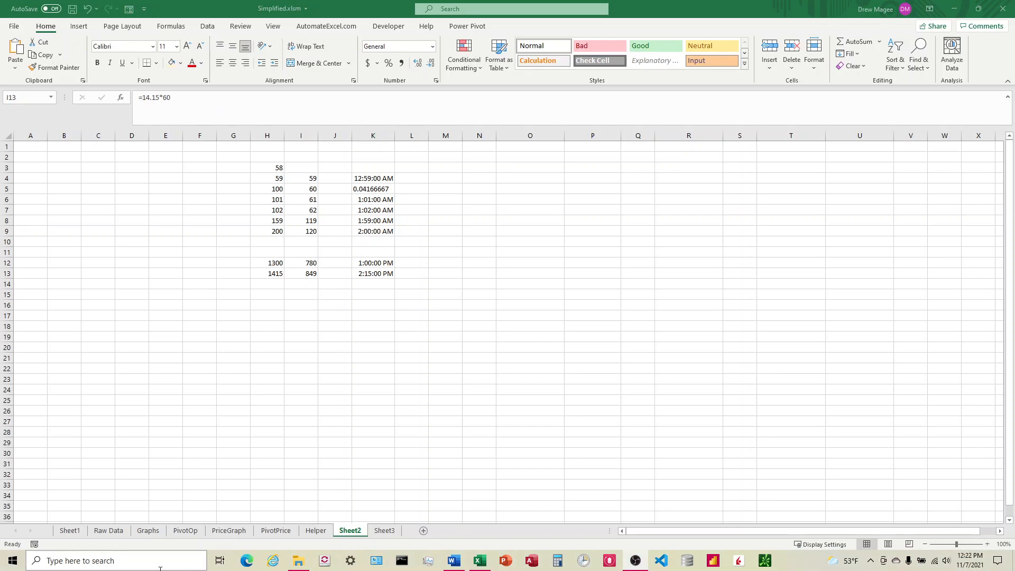
# Look at the quick-filter time values on the Raw Data sheet, then return to Sheet2
pyautogui.click(109, 531)
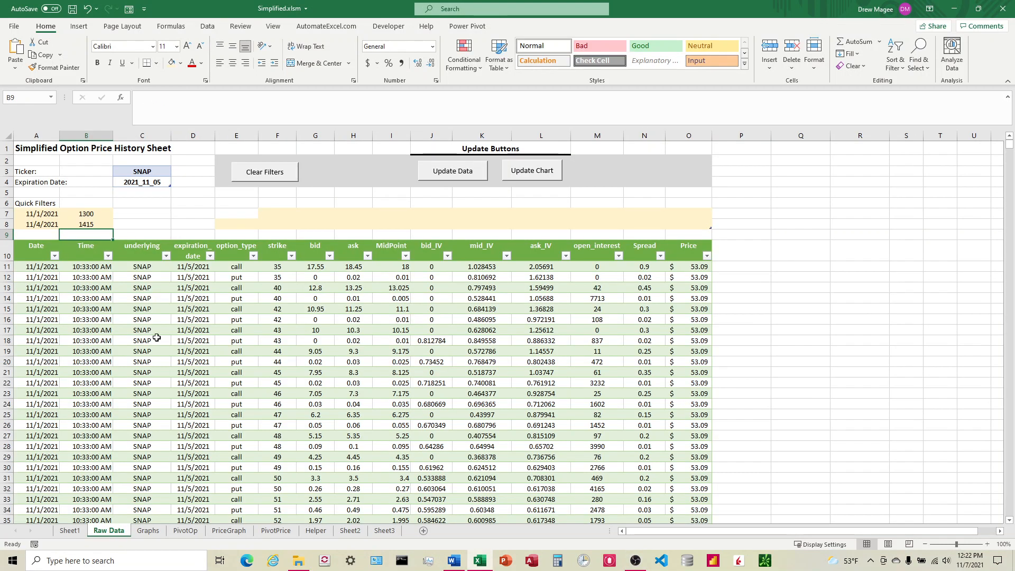
pyautogui.click(97, 215)
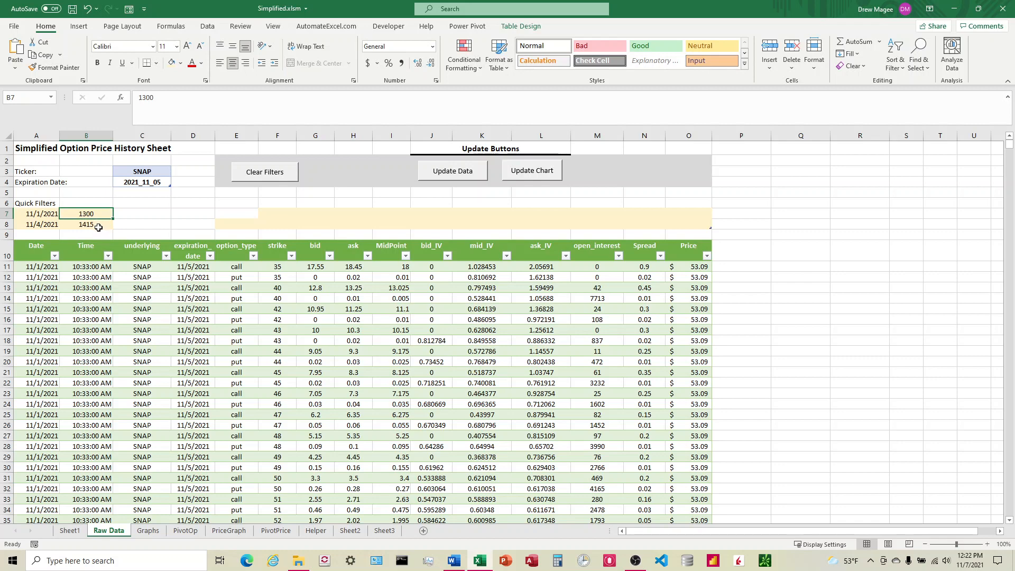
pyautogui.click(97, 226)
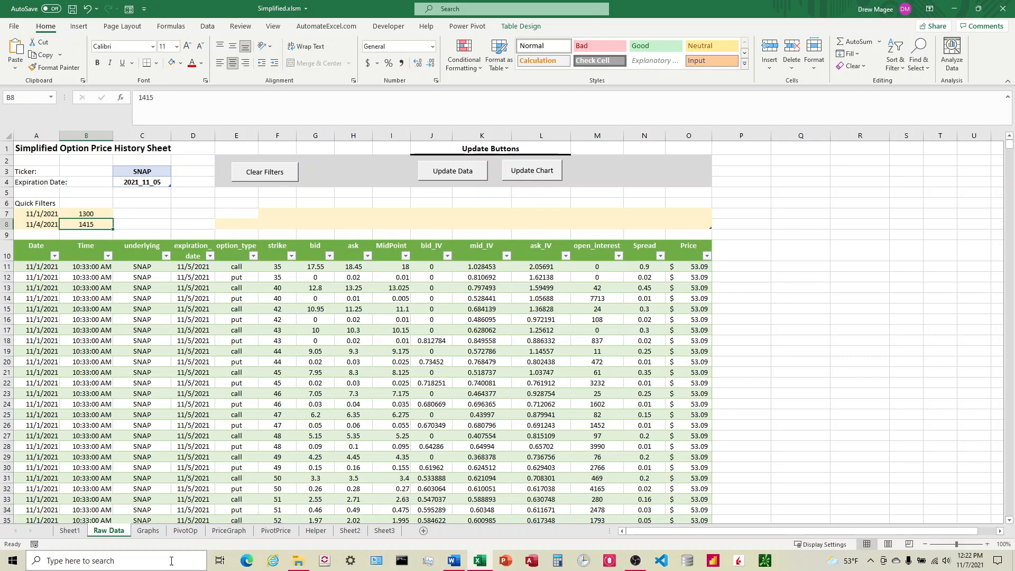
pyautogui.click(316, 531)
pyautogui.click(349, 531)
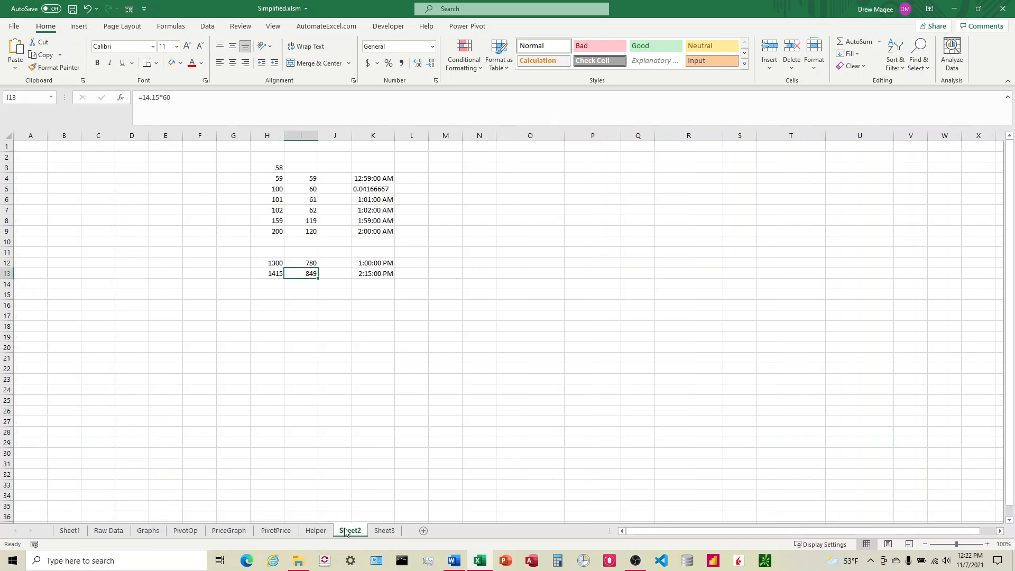
# Examine the values and number formats of H13, I13 and K13 in the new sample rows
pyautogui.click(274, 274)
pyautogui.click(308, 275)
pyautogui.click(431, 49)
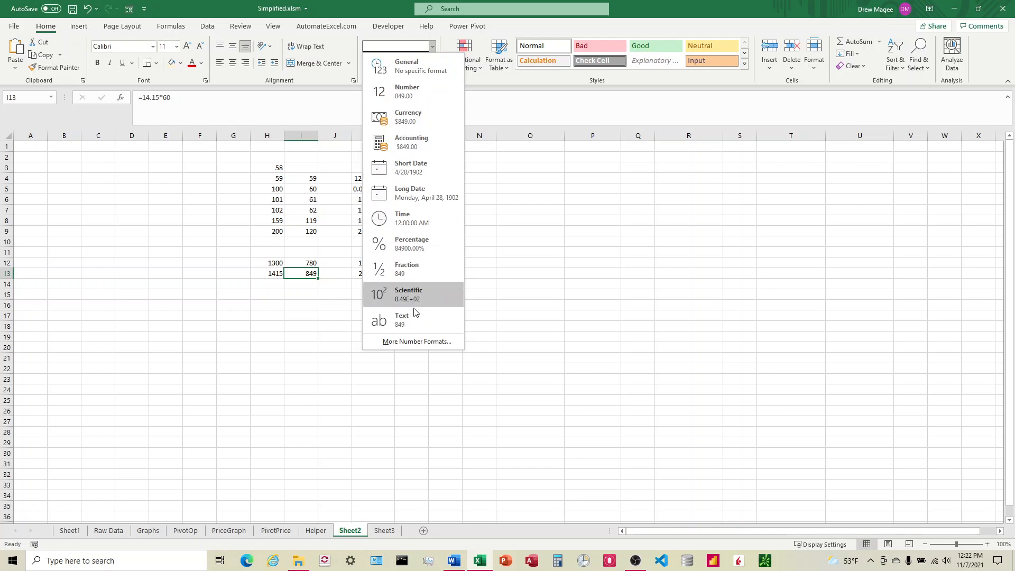
pyautogui.press('Escape')
pyautogui.click(375, 273)
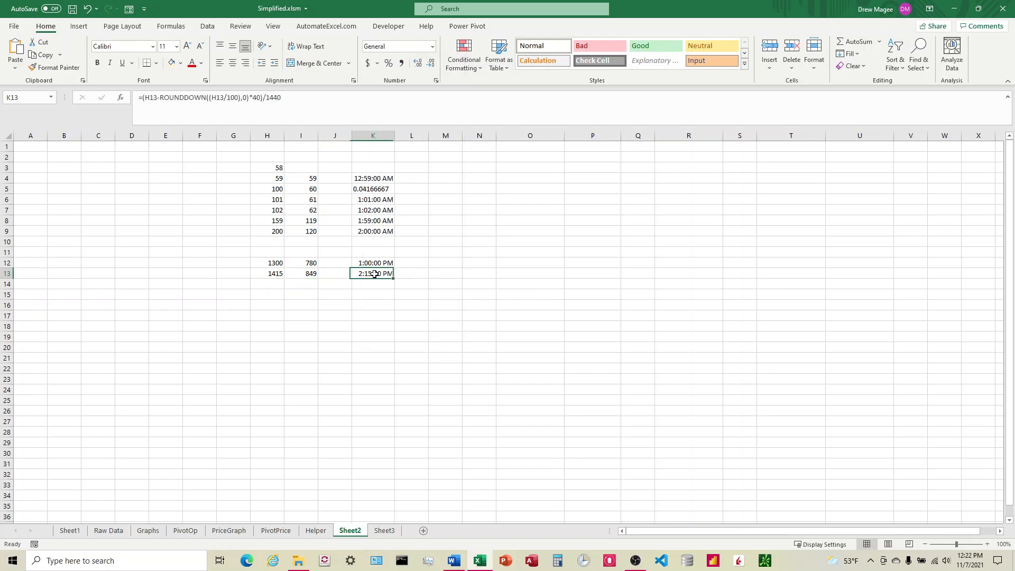
pyautogui.click(432, 46)
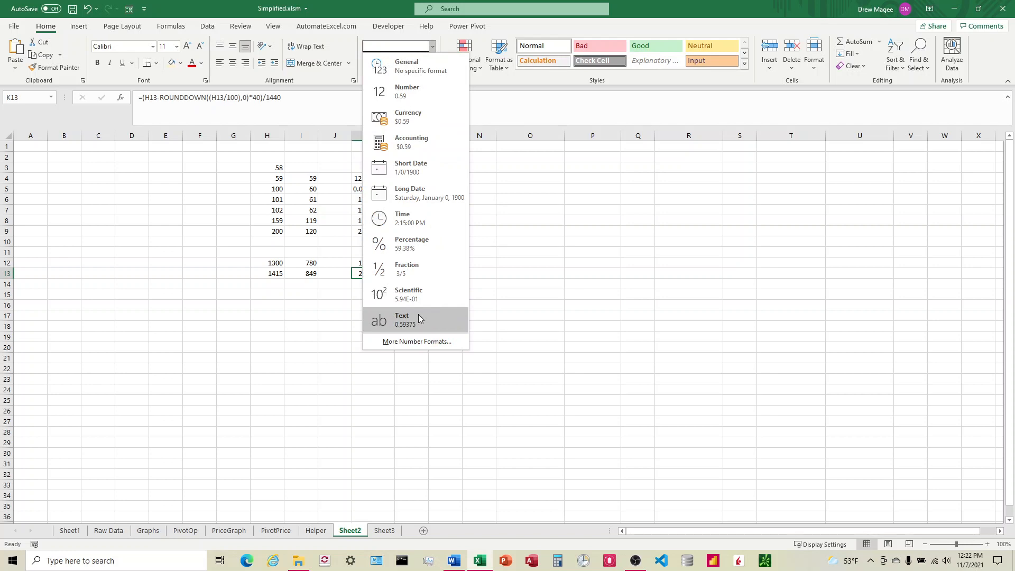
pyautogui.click(545, 288)
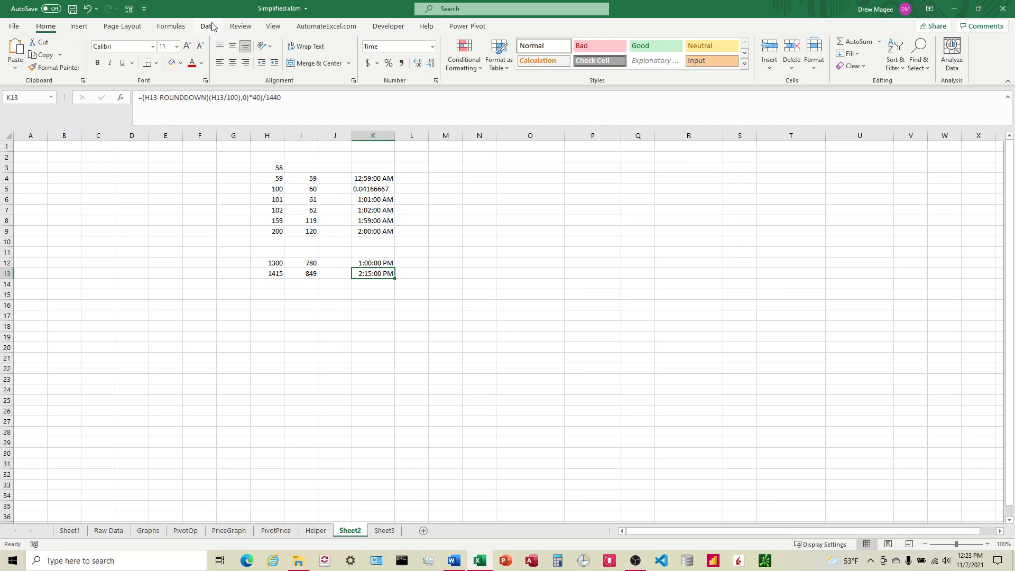
# Open the workbook query in Power Query Editor and view the EndTime query's code in the Advanced Editor
pyautogui.click(109, 530)
pyautogui.click(564, 25)
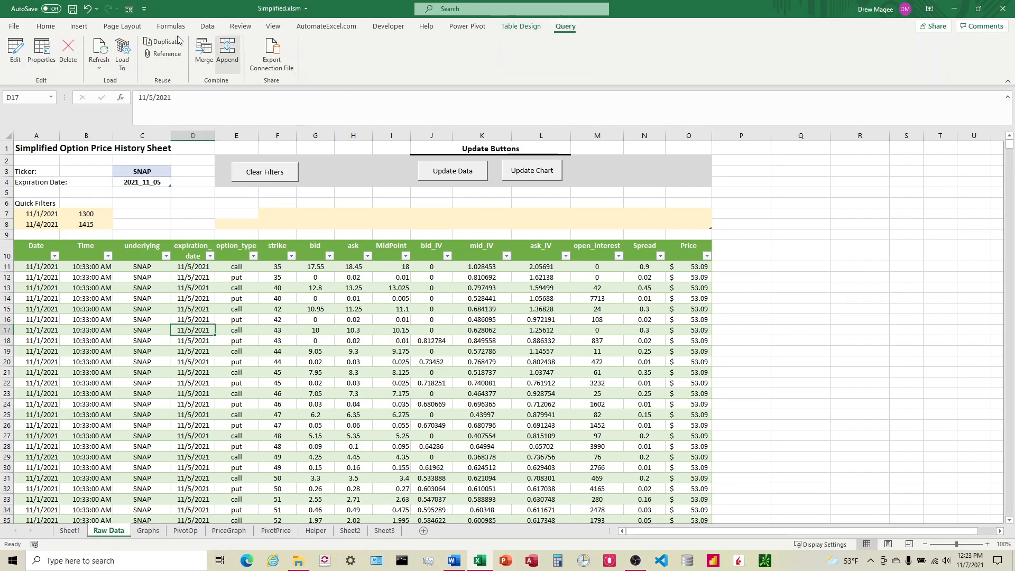
pyautogui.click(19, 54)
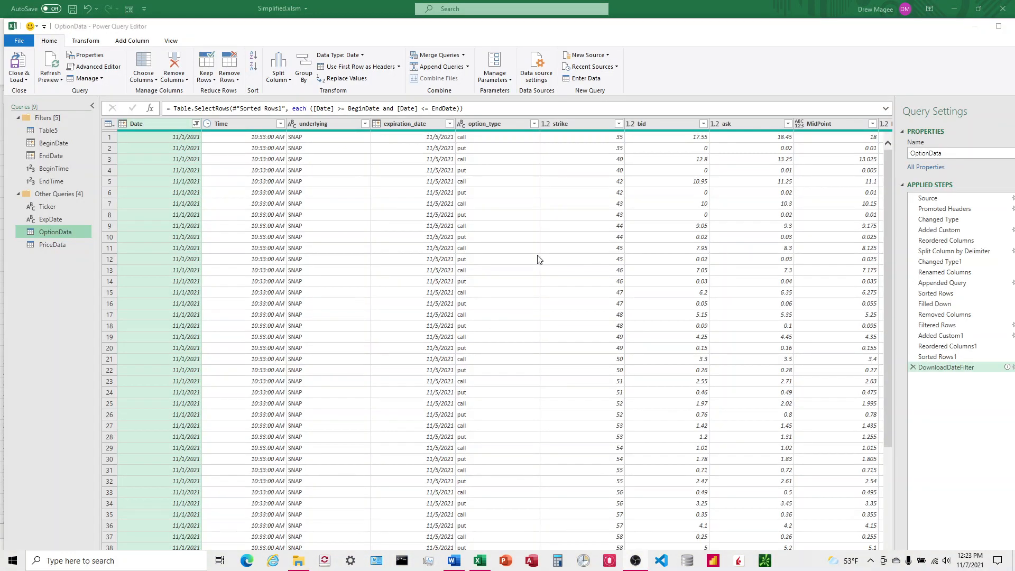
pyautogui.click(53, 184)
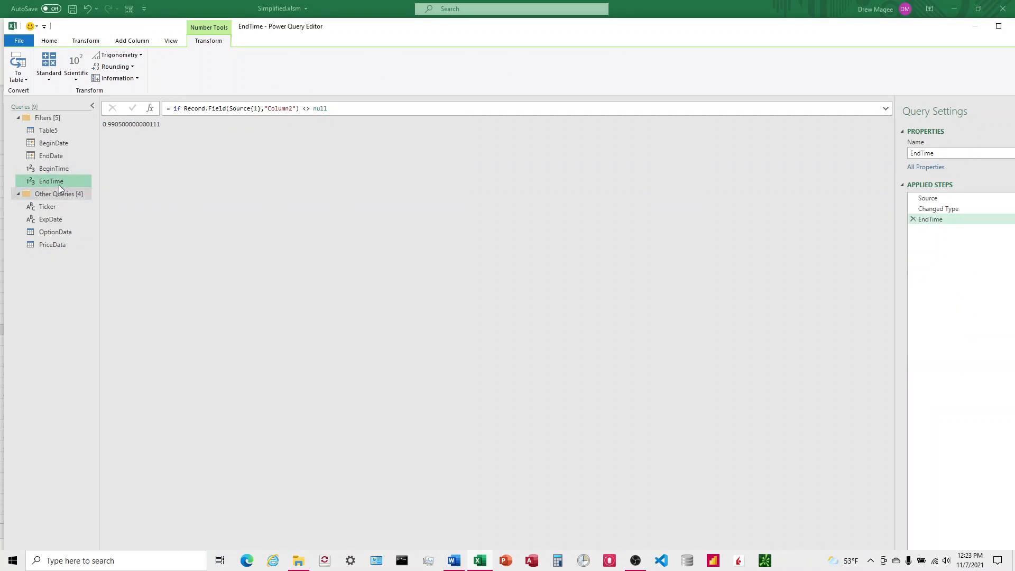
pyautogui.click(49, 131)
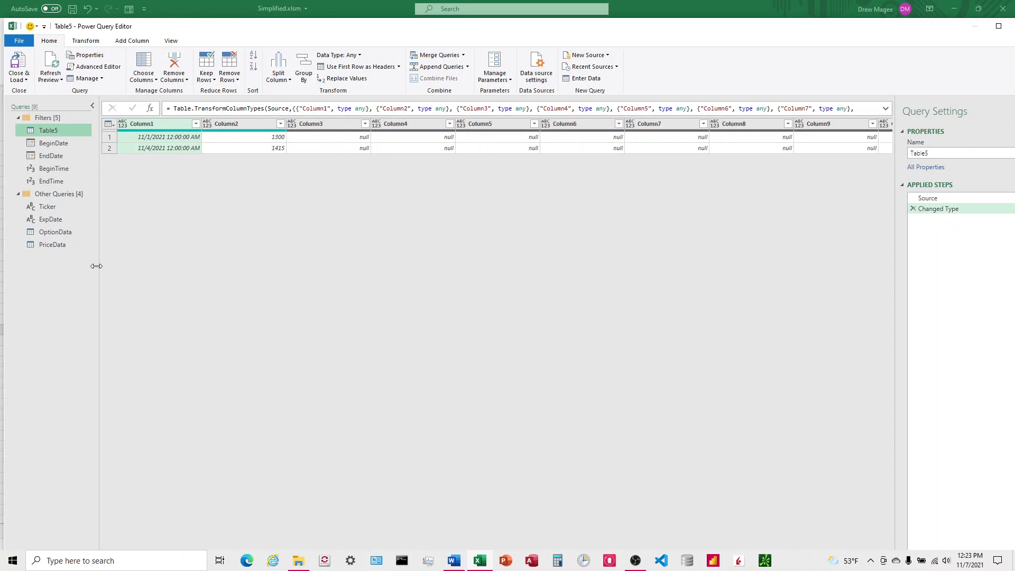
pyautogui.click(57, 183)
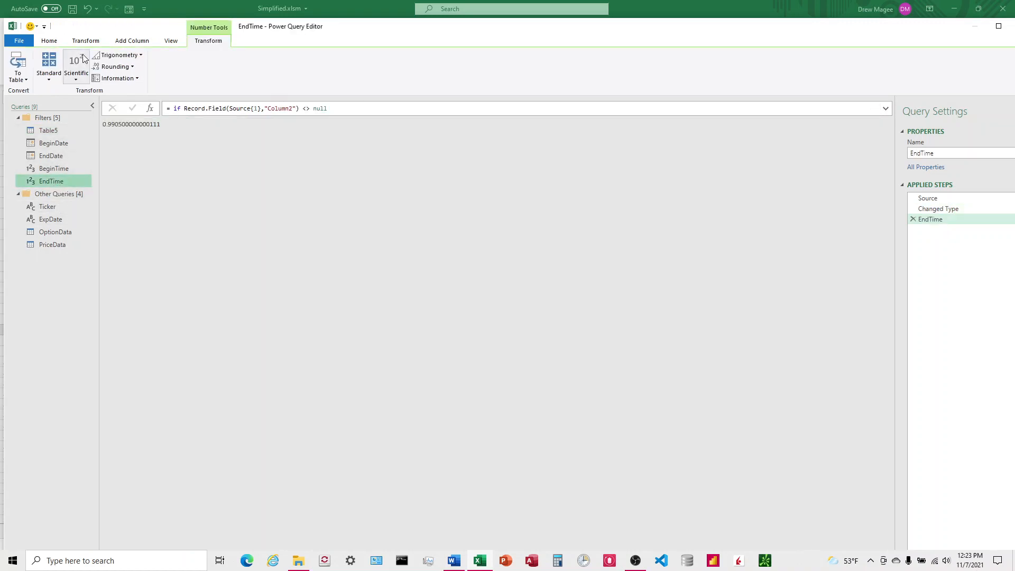
pyautogui.click(53, 42)
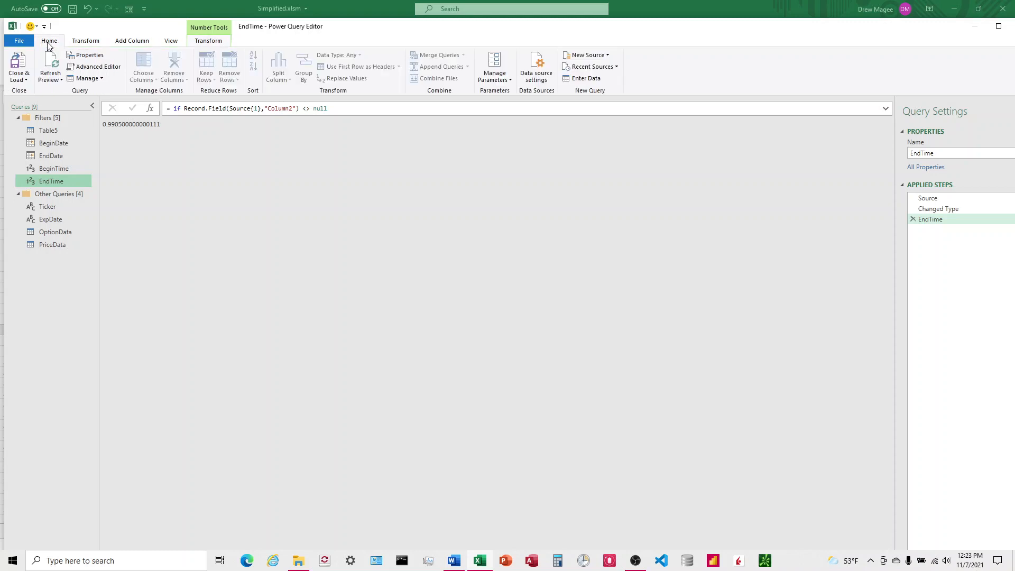
pyautogui.click(95, 66)
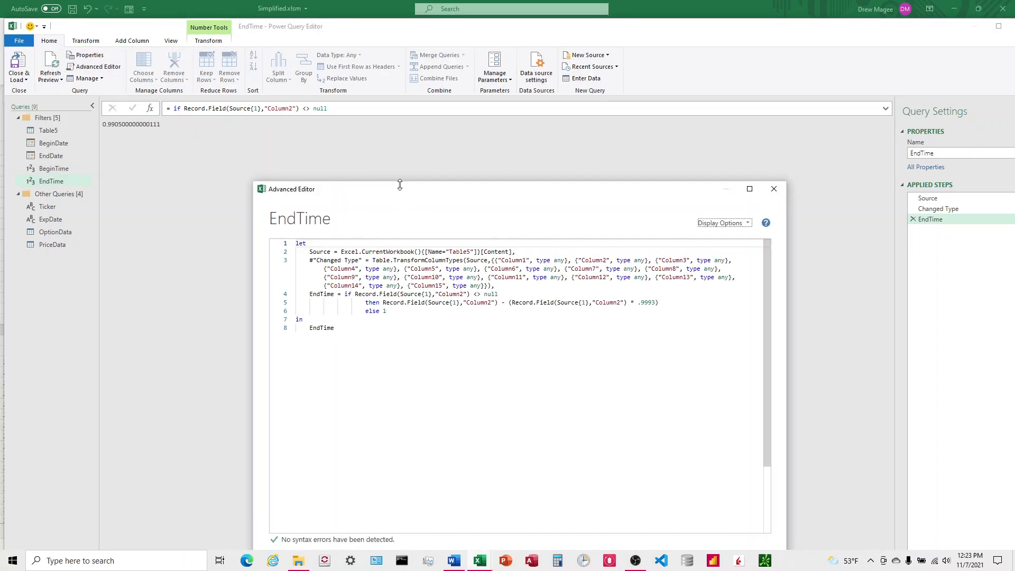
# Delete the subtraction term after Record.Field(Source{1},"Column2") in the EndTime query's then-expression
pyautogui.moveTo(398, 190); pyautogui.dragTo(386, 114)
pyautogui.click(398, 216)
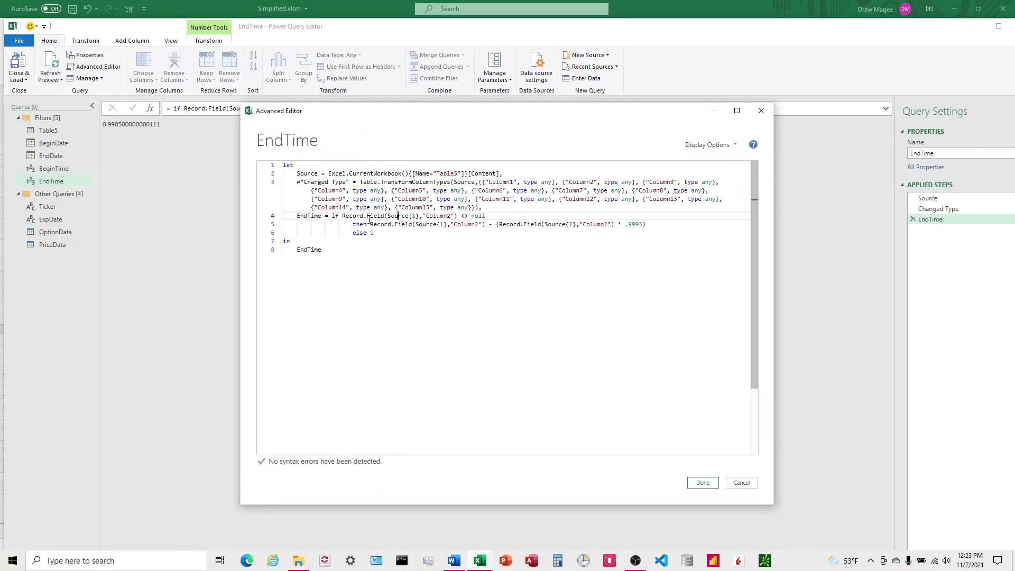
pyautogui.click(308, 215)
pyautogui.click(485, 225)
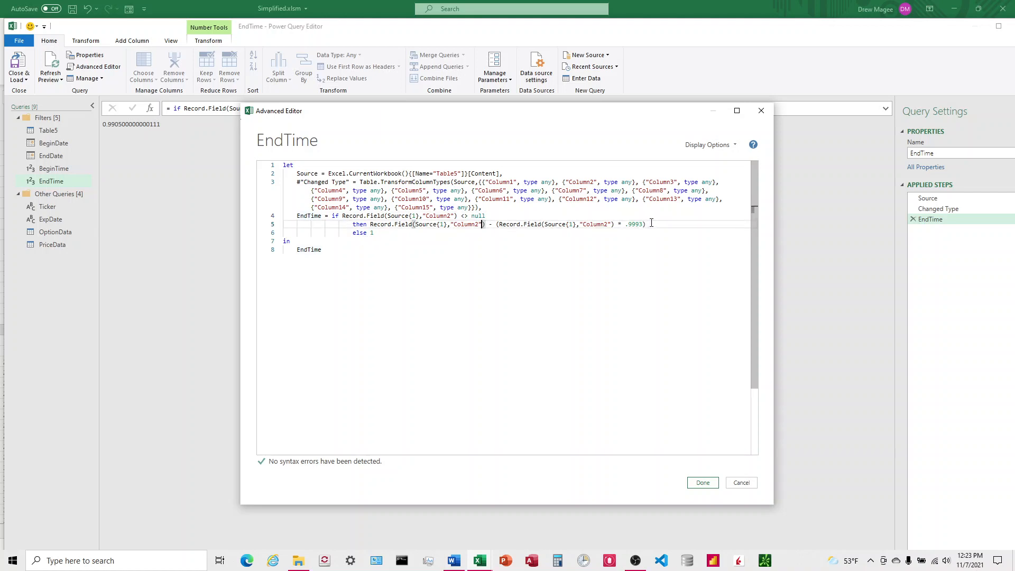
pyautogui.moveTo(652, 223); pyautogui.dragTo(486, 225)
pyautogui.press('Delete')
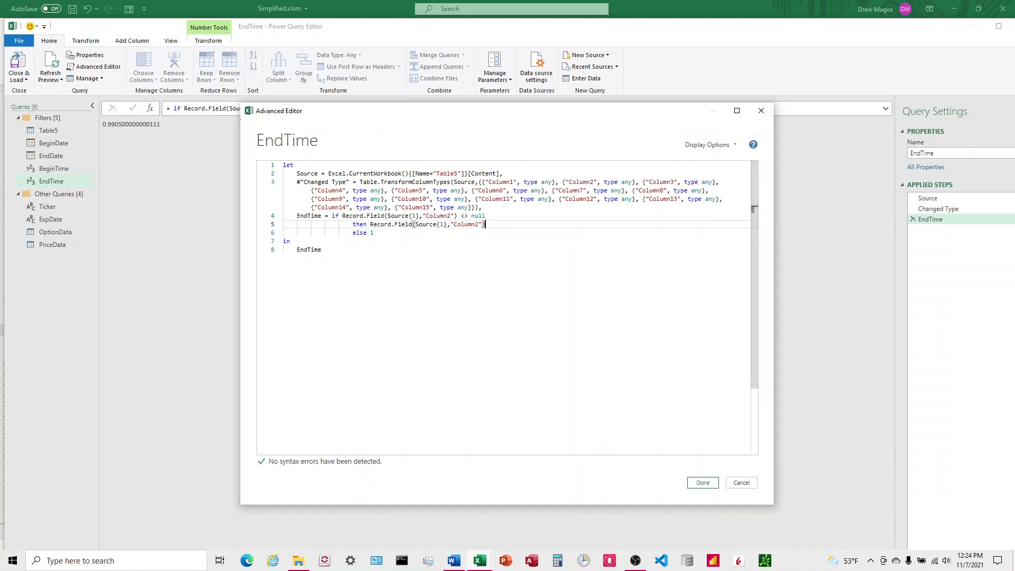
# Divide the Column2 value by 100 and start wrapping it in Number.RoundDown
pyautogui.click(1014, 216)
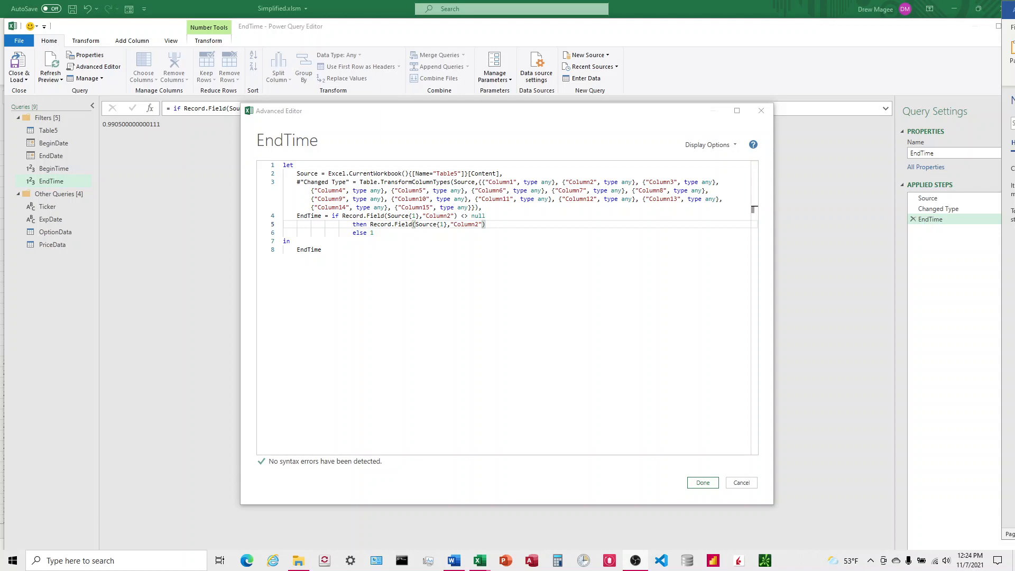
pyautogui.click(504, 226)
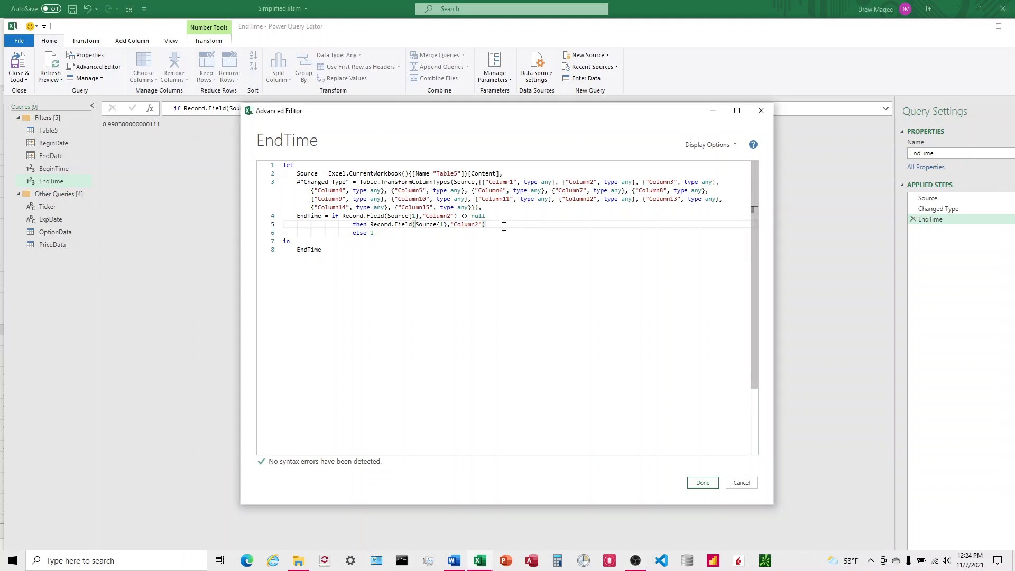
pyautogui.write('/100')
pyautogui.click(371, 224)
pyautogui.write('(')
pyautogui.press('BackSpace')
pyautogui.write('Number.RoundDown')
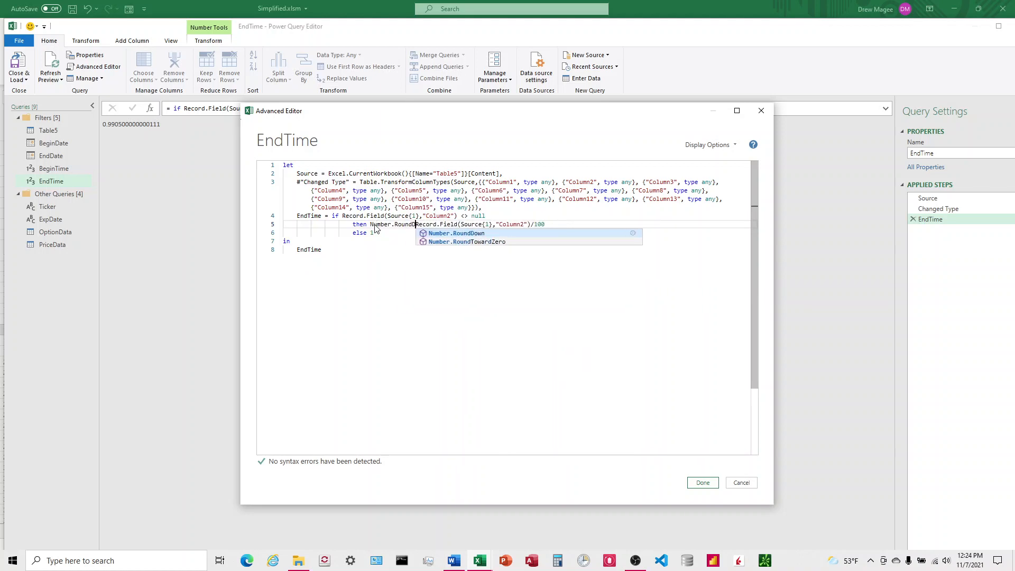
pyautogui.write('(')
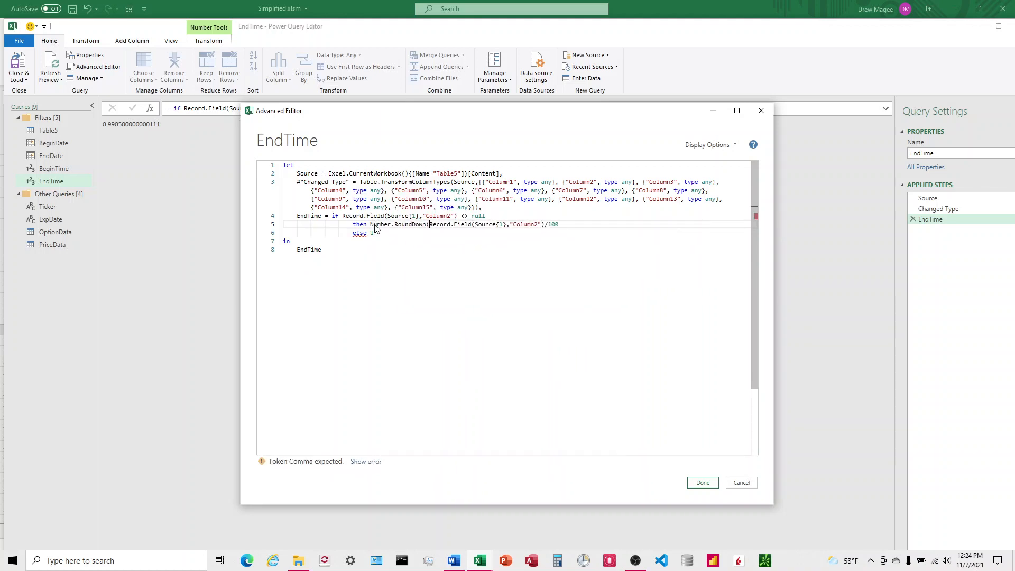
# Complete the Number.RoundDown call with a 0 digits argument and a closing parenthesis, then save the query code
pyautogui.click(472, 226)
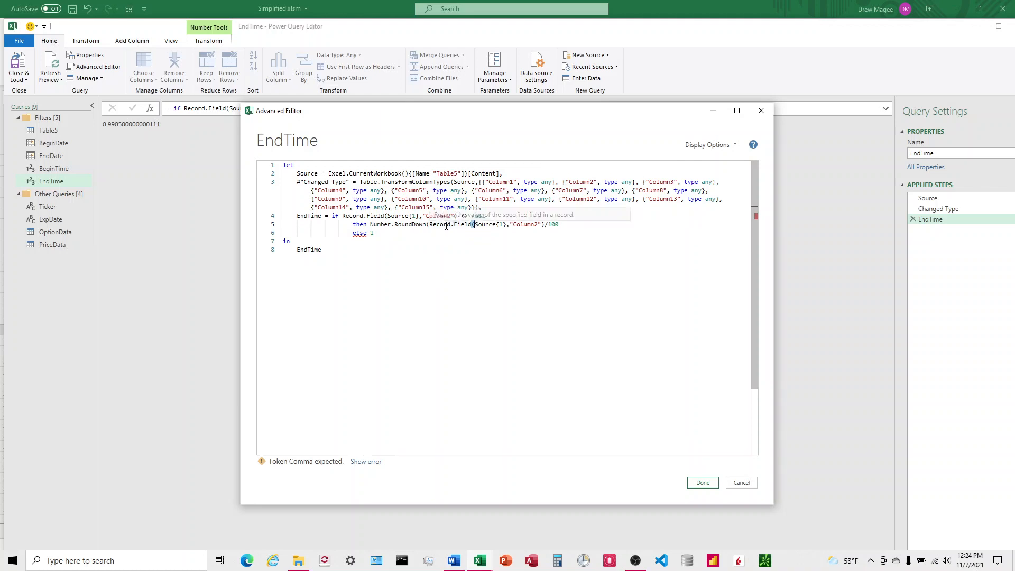
pyautogui.click(566, 225)
pyautogui.write(',0')
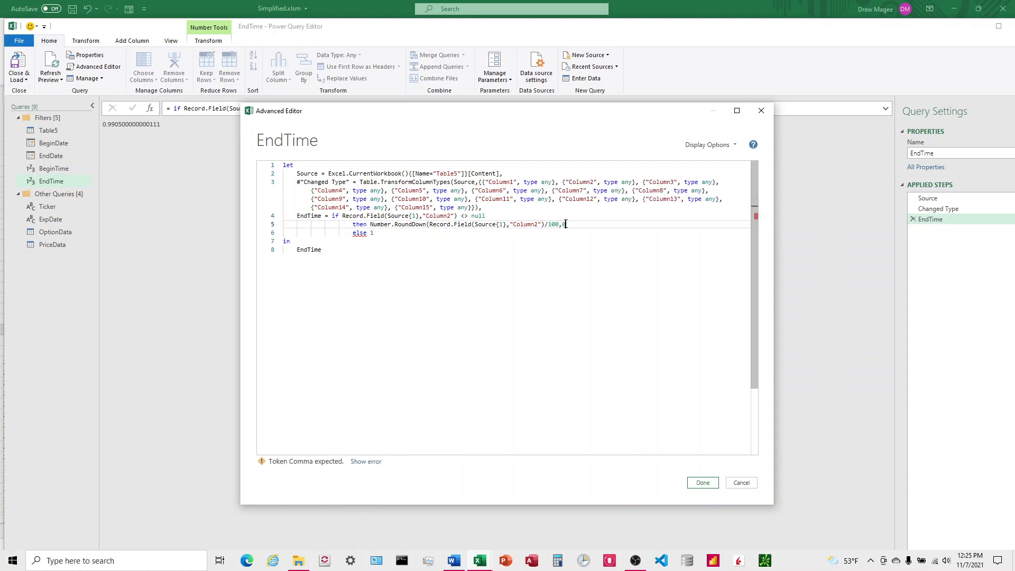
pyautogui.write(')')
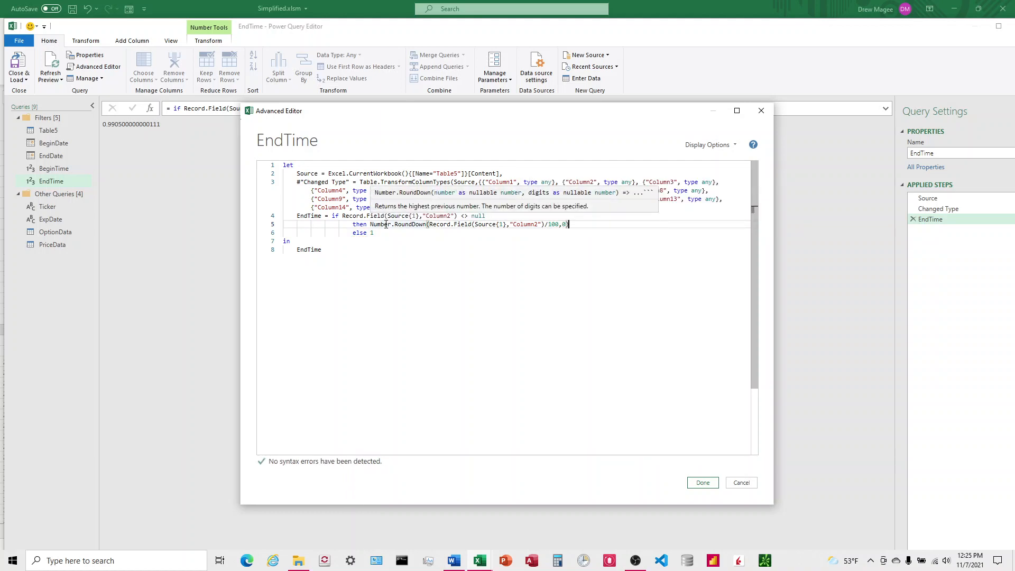
pyautogui.write('*40')
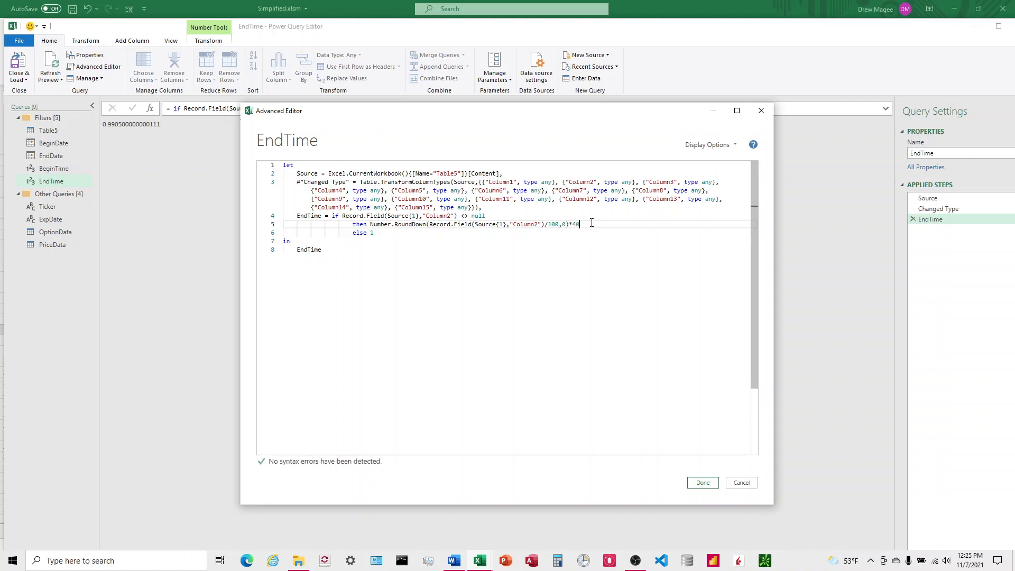
pyautogui.press('BackSpace')
pyautogui.press('BackSpace')
pyautogui.press('BackSpace')
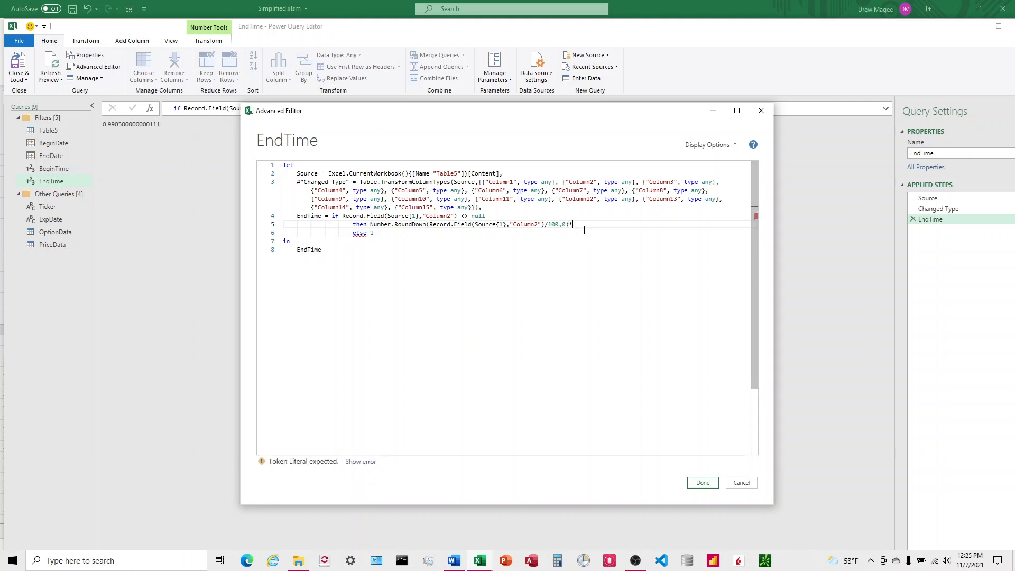
pyautogui.click(702, 482)
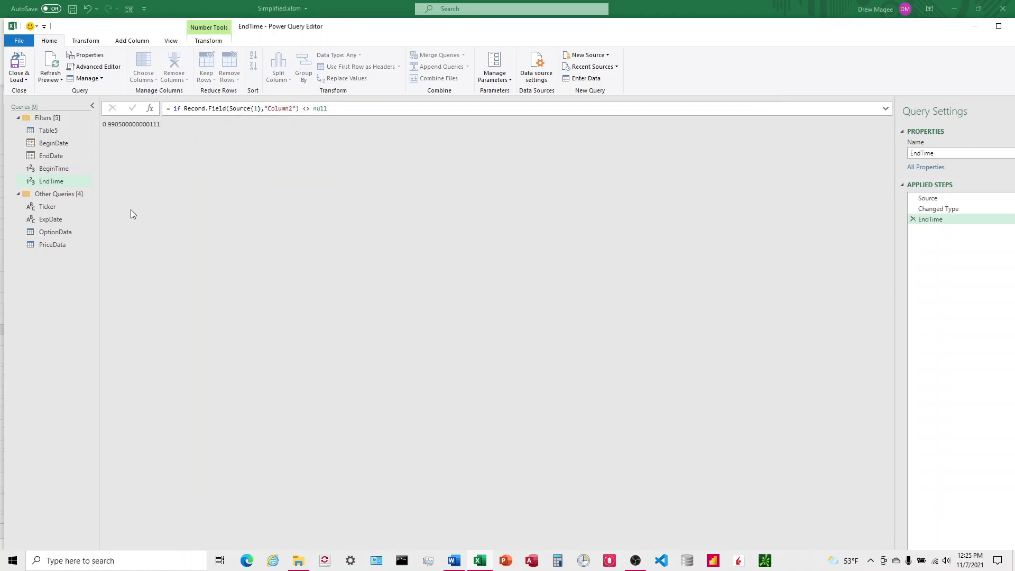
# Reopen the EndTime query's code and multiply the RoundDown result by 40
pyautogui.doubleClick(60, 182)
pyautogui.press('Escape')
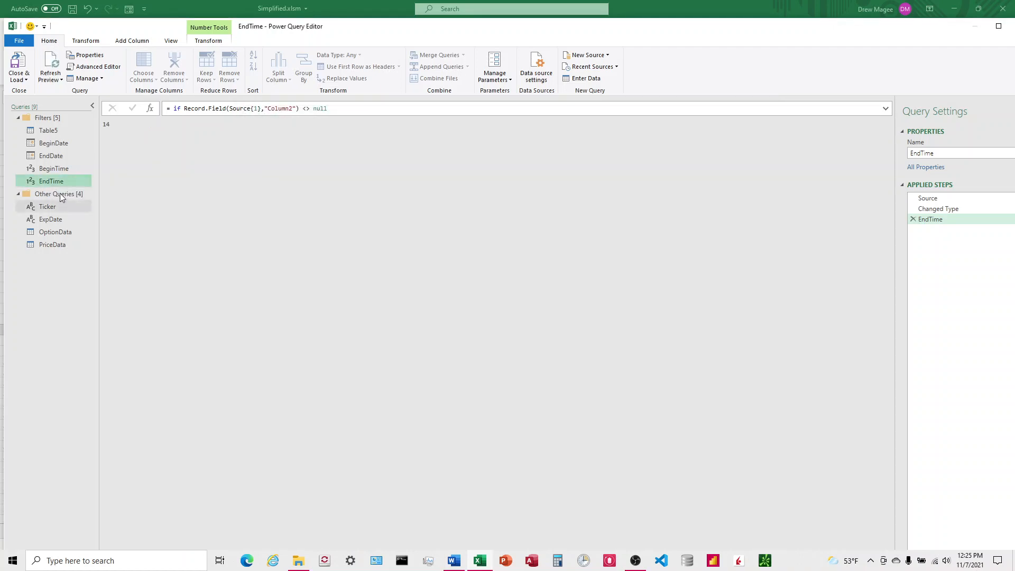
pyautogui.click(97, 66)
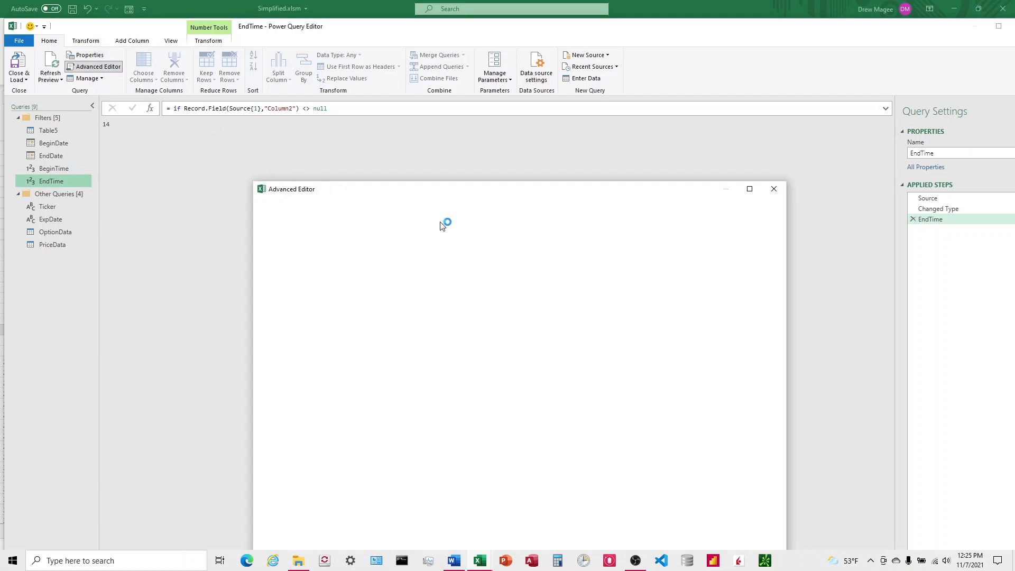
pyautogui.click(600, 223)
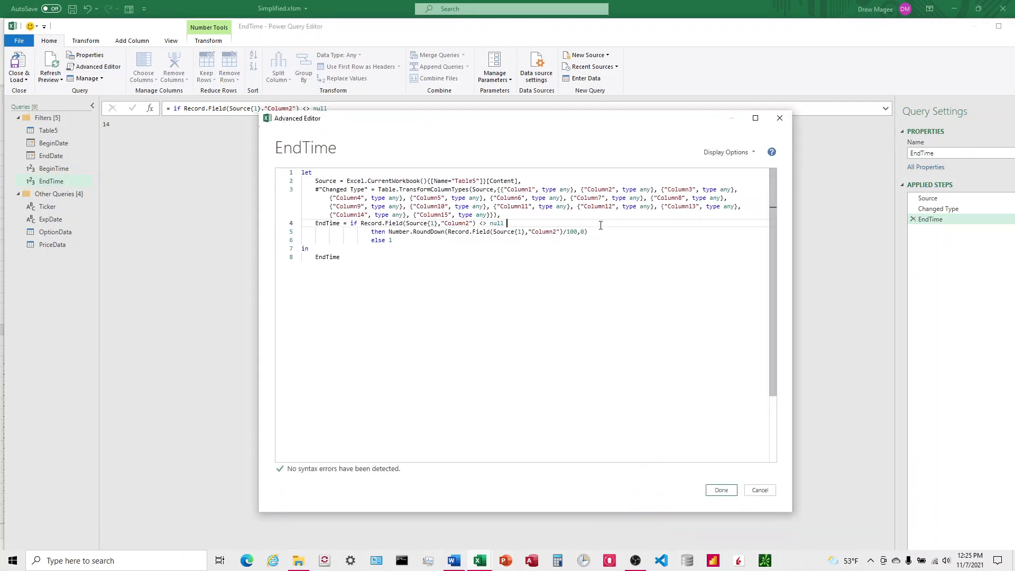
pyautogui.click(600, 233)
pyautogui.write('*40')
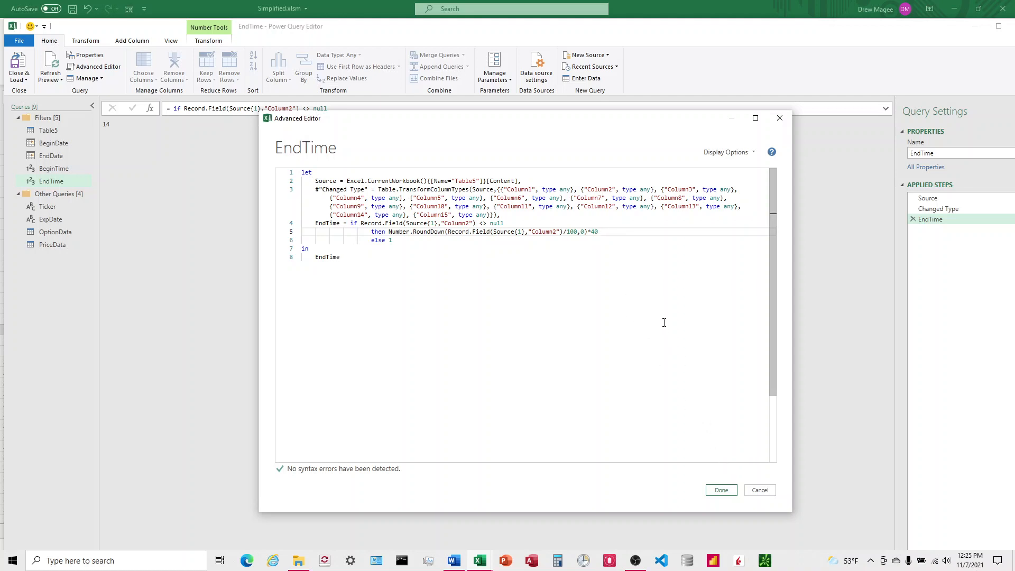
pyautogui.write(')')
# Subtract that product from Record.Field(Source{1},"Column2"), wrapping the whole expression in parentheses, and save the code
pyautogui.click(390, 233)
pyautogui.write('(')
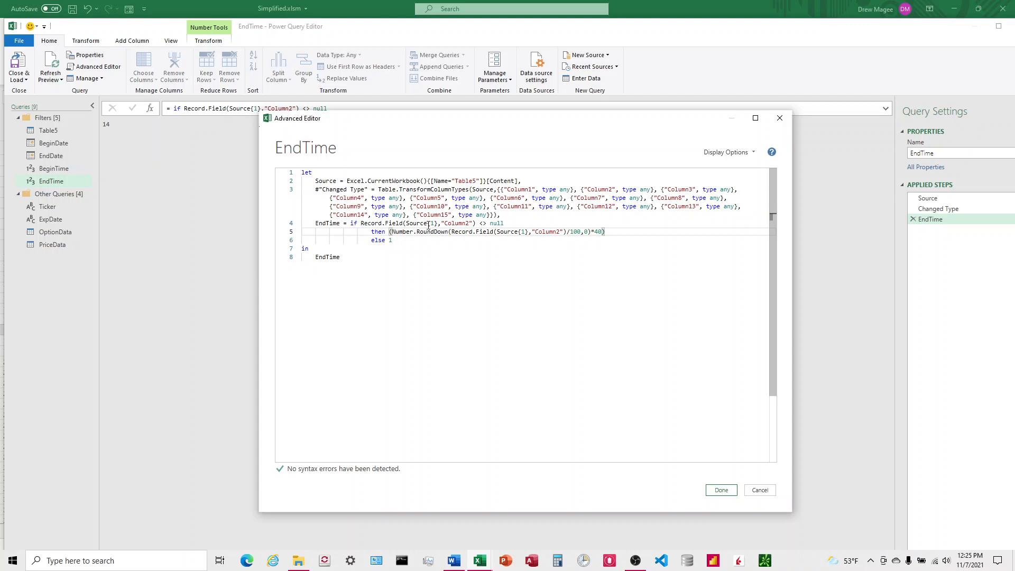
pyautogui.moveTo(477, 223); pyautogui.dragTo(361, 223)
pyautogui.hotkey('ctrl', 'c')
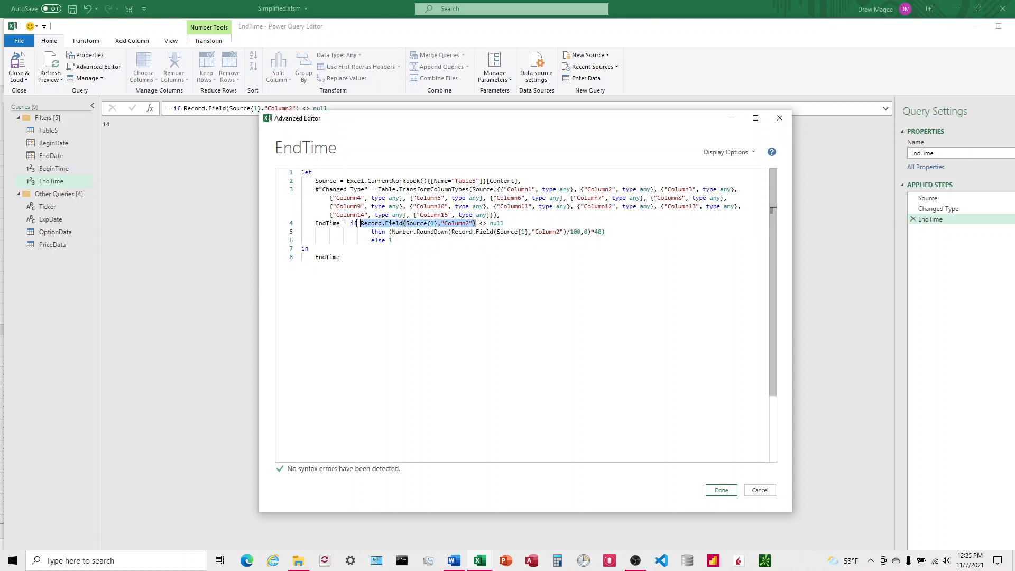
pyautogui.click(389, 232)
pyautogui.hotkey('ctrl', 'v')
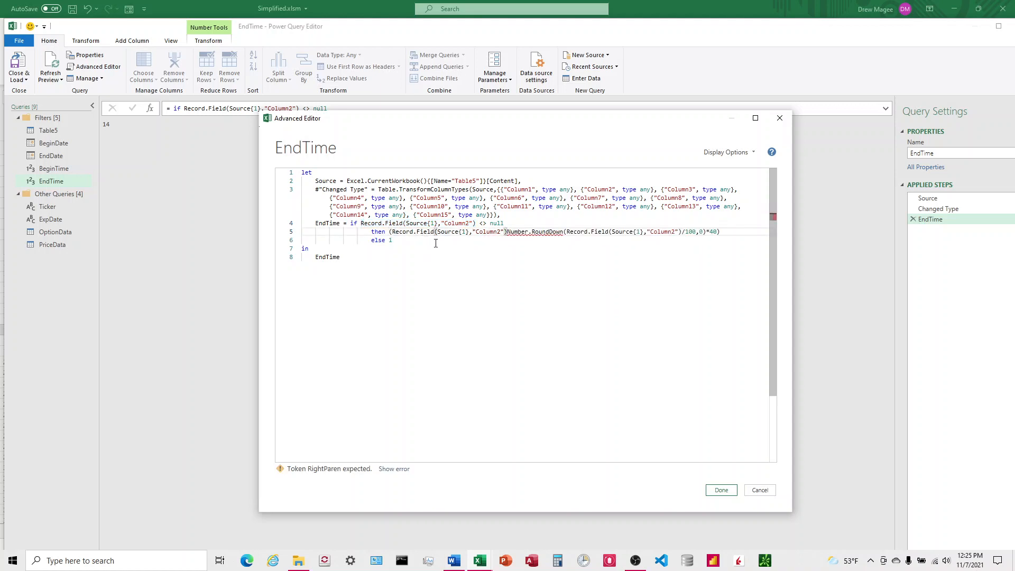
pyautogui.write('-')
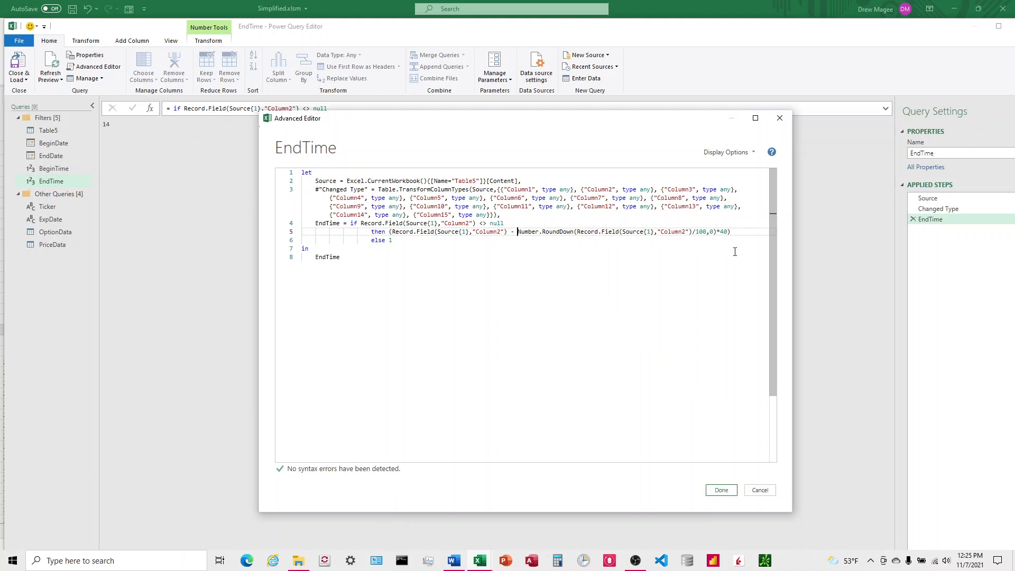
pyautogui.click(721, 491)
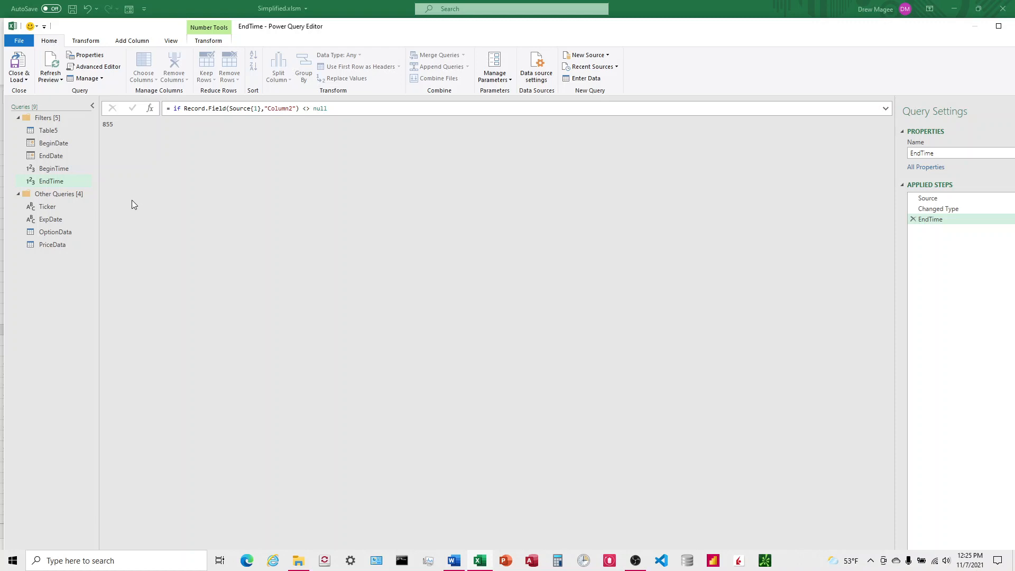
# Change the formula in I13 on Sheet2 to =14.25*60
pyautogui.click(95, 68)
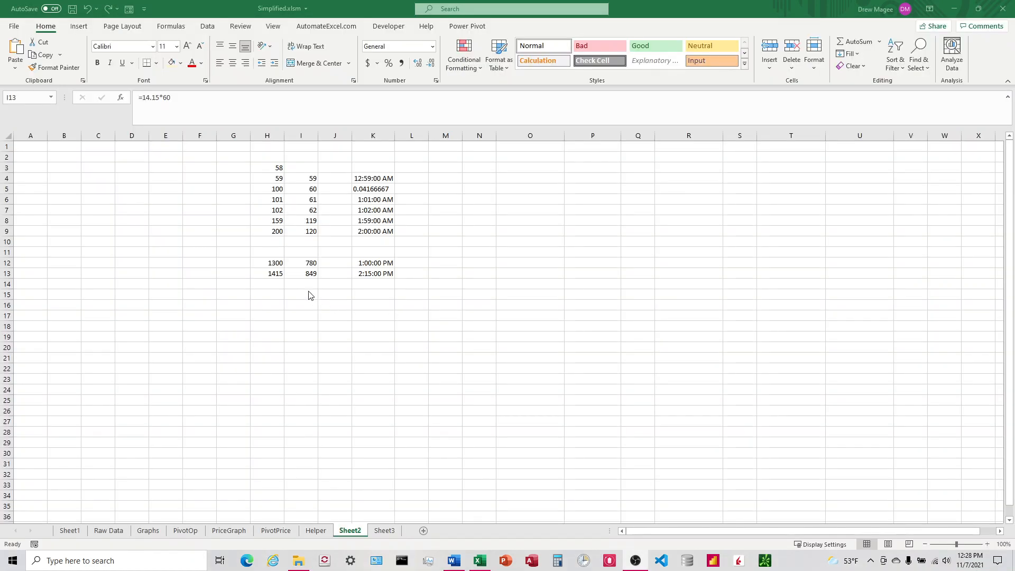
pyautogui.click(306, 273)
pyautogui.click(157, 97)
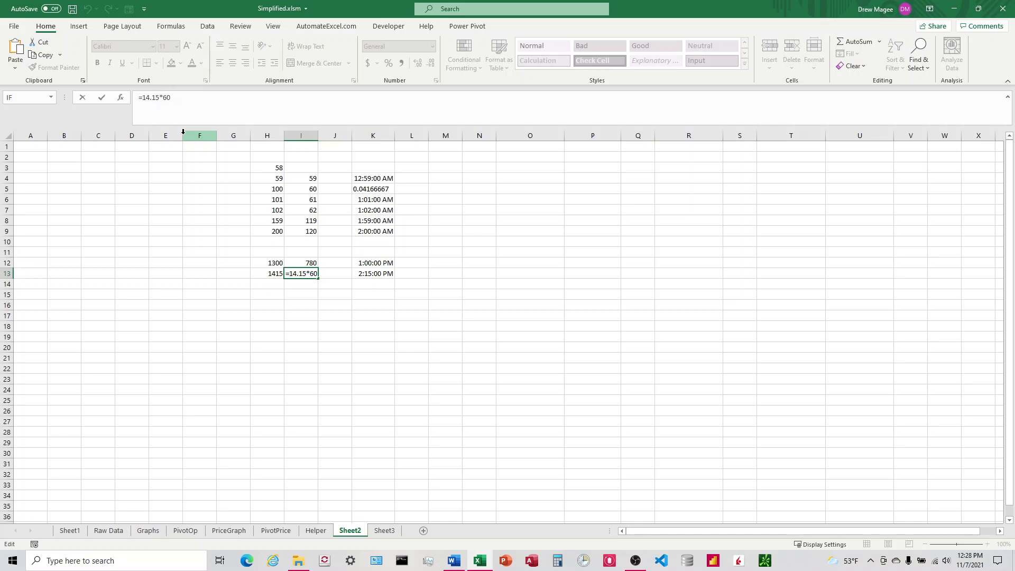
pyautogui.press('BackSpace')
pyautogui.write('2')
pyautogui.press('Return')
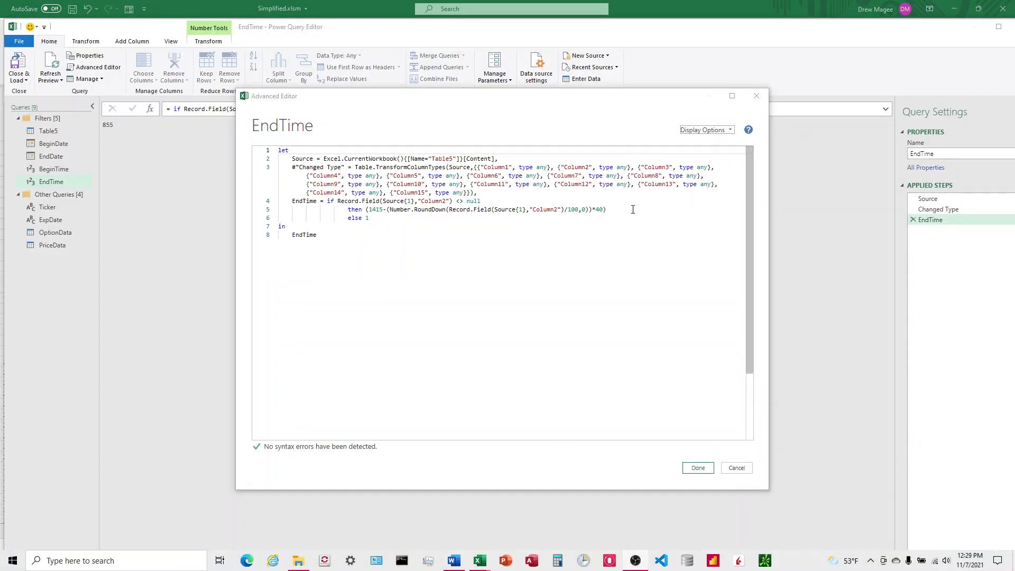
# Divide the whole EndTime then-expression by 1440 and save the query code
pyautogui.click(635, 210)
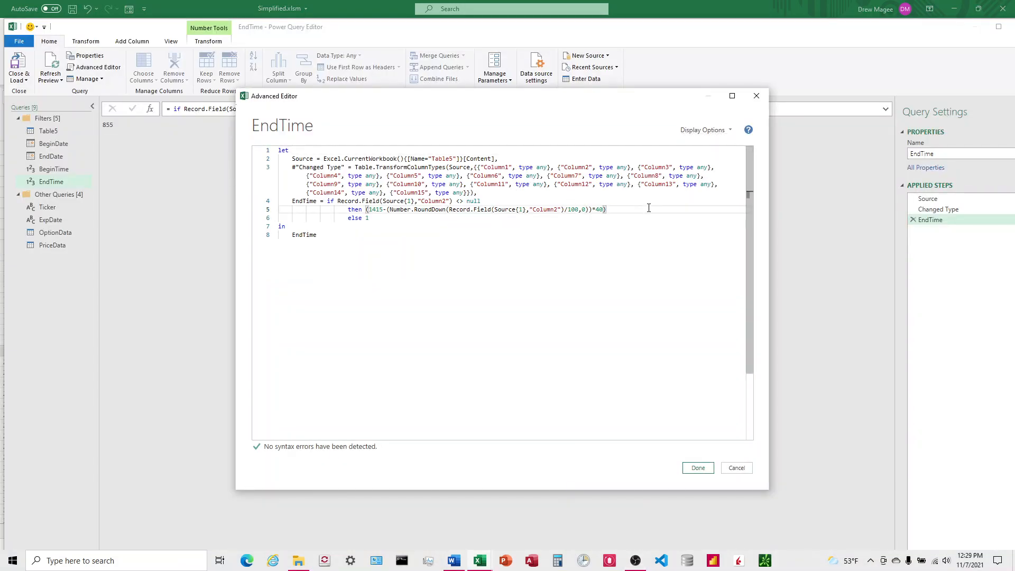
pyautogui.write('/1440')
pyautogui.click(698, 467)
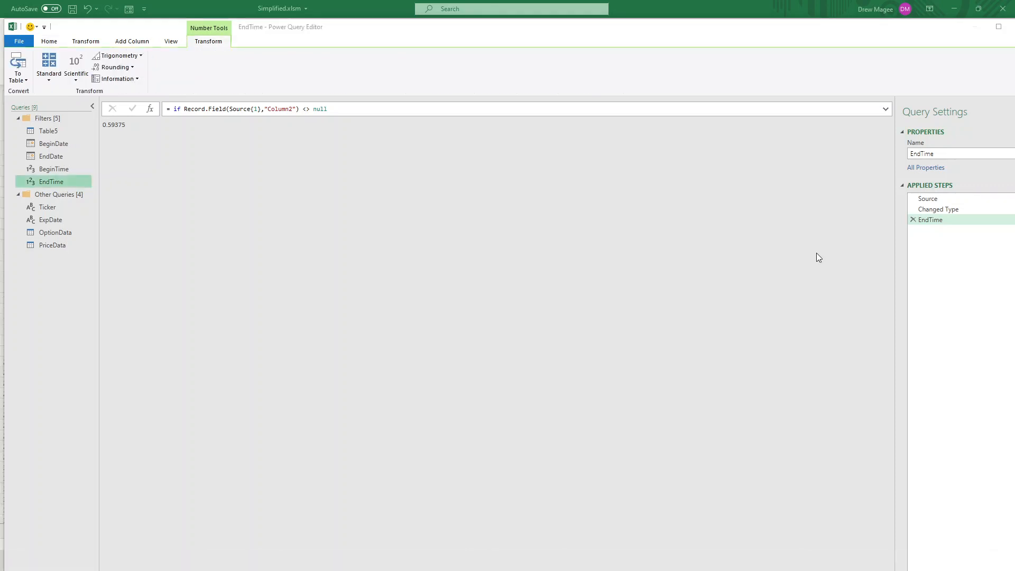
# Open the OptionData query's code and uncomment the TimeFilter line
pyautogui.click(70, 234)
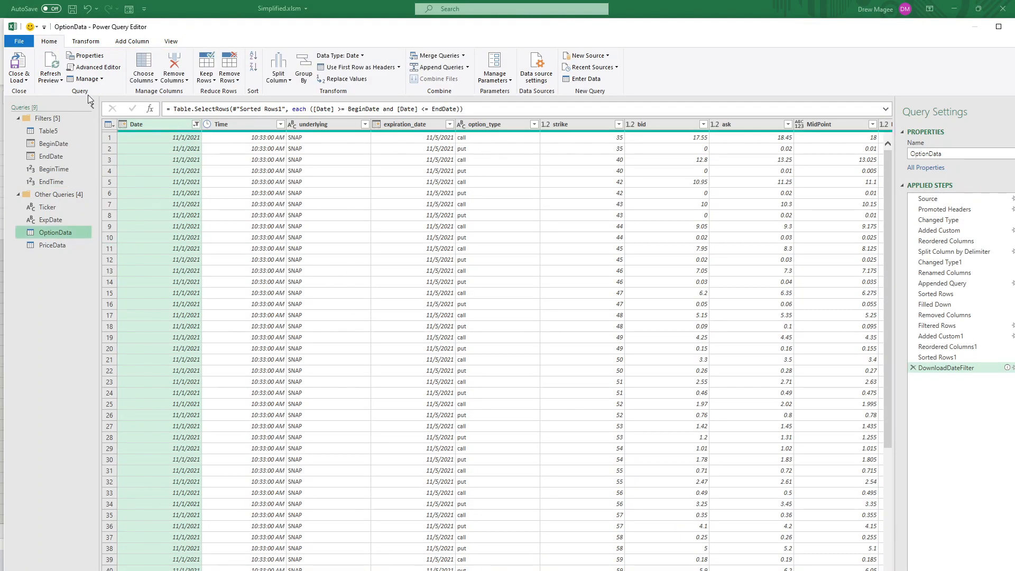
pyautogui.click(96, 67)
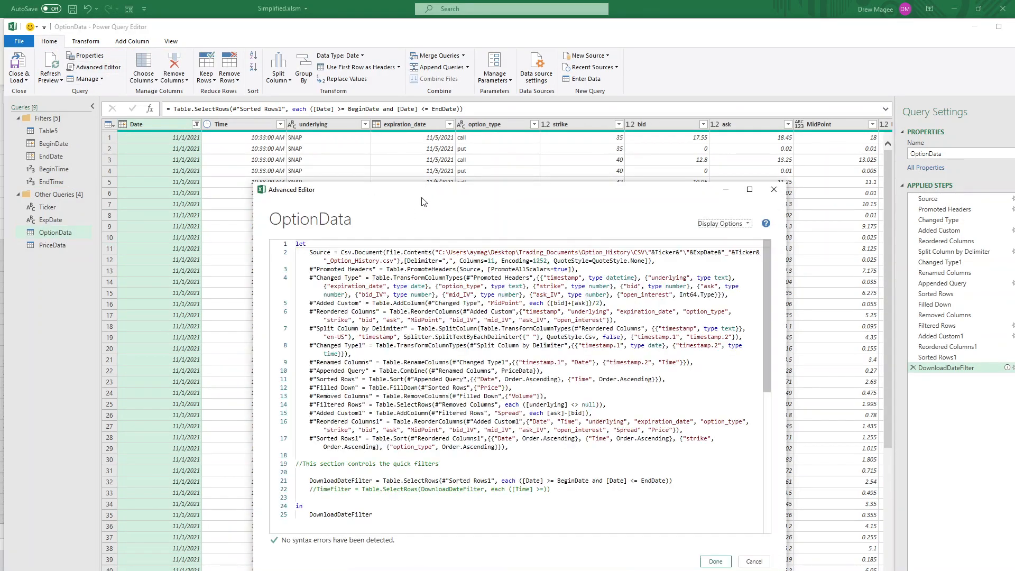
pyautogui.click(460, 354)
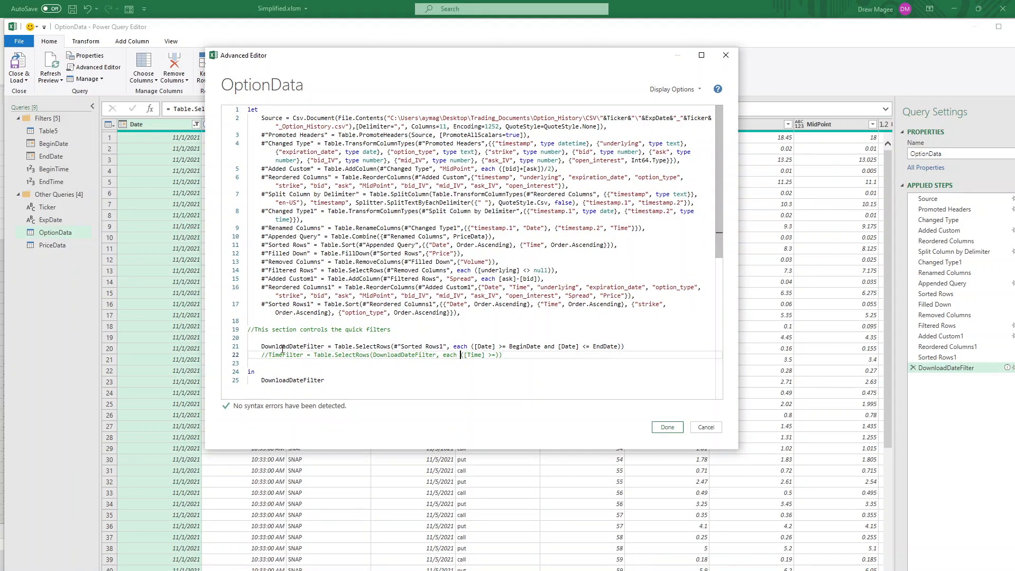
pyautogui.click(269, 355)
pyautogui.press('BackSpace')
pyautogui.press('BackSpace')
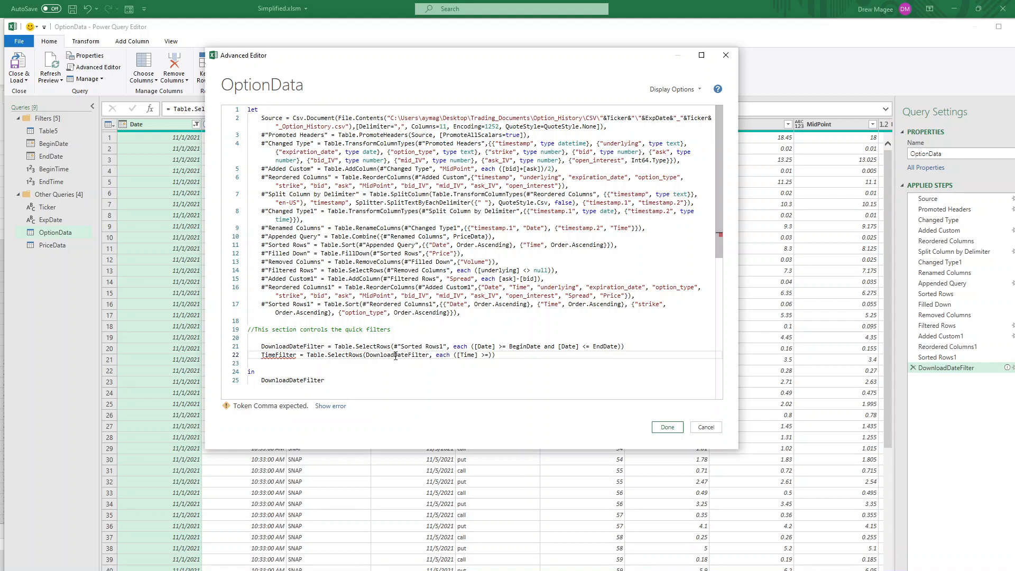
# Complete the TimeFilter condition so rows keep [Time] >= BeginTime and [Time] <= EndTime
pyautogui.moveTo(376, 355); pyautogui.dragTo(419, 355)
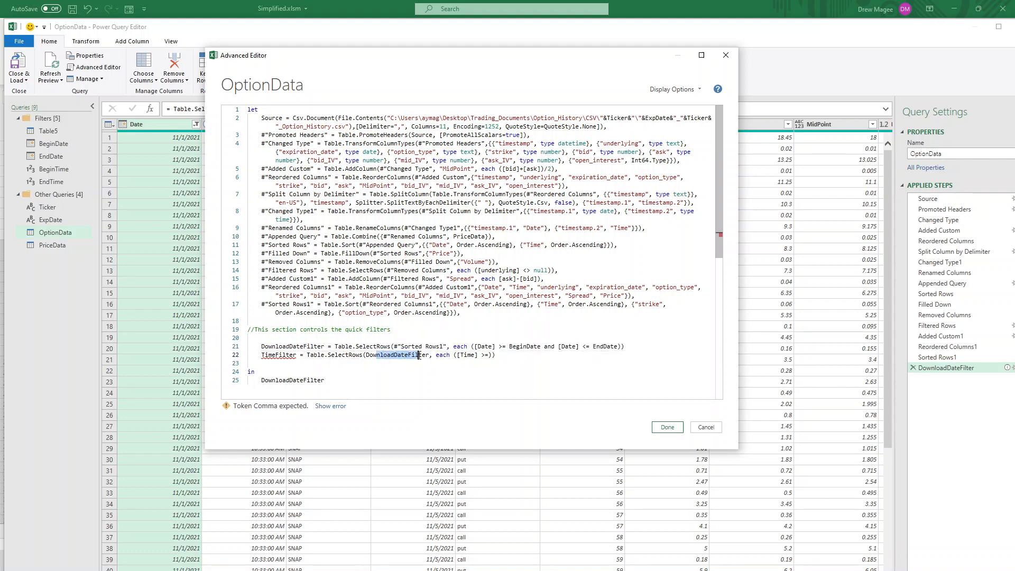
pyautogui.click(448, 357)
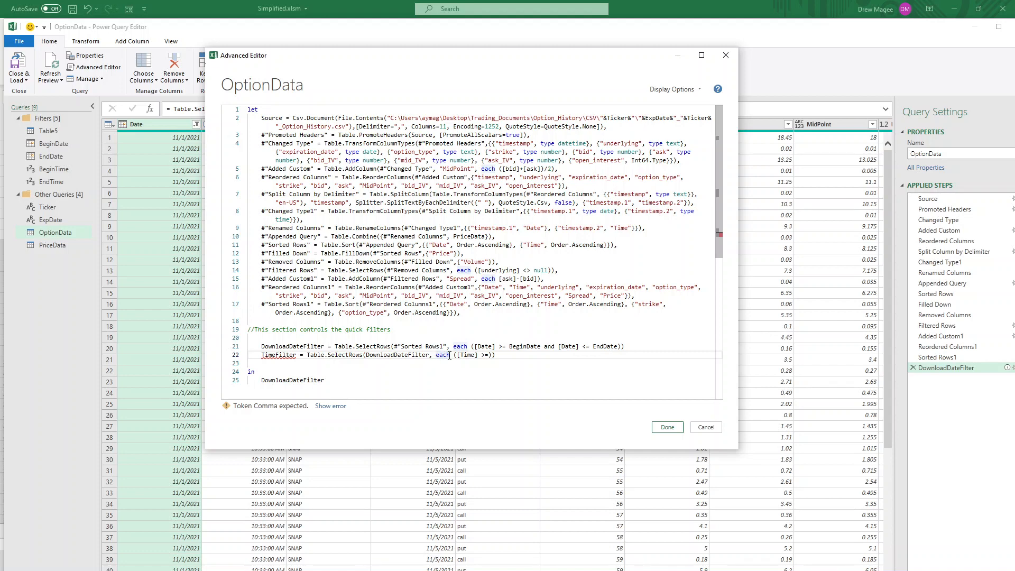
pyautogui.click(489, 354)
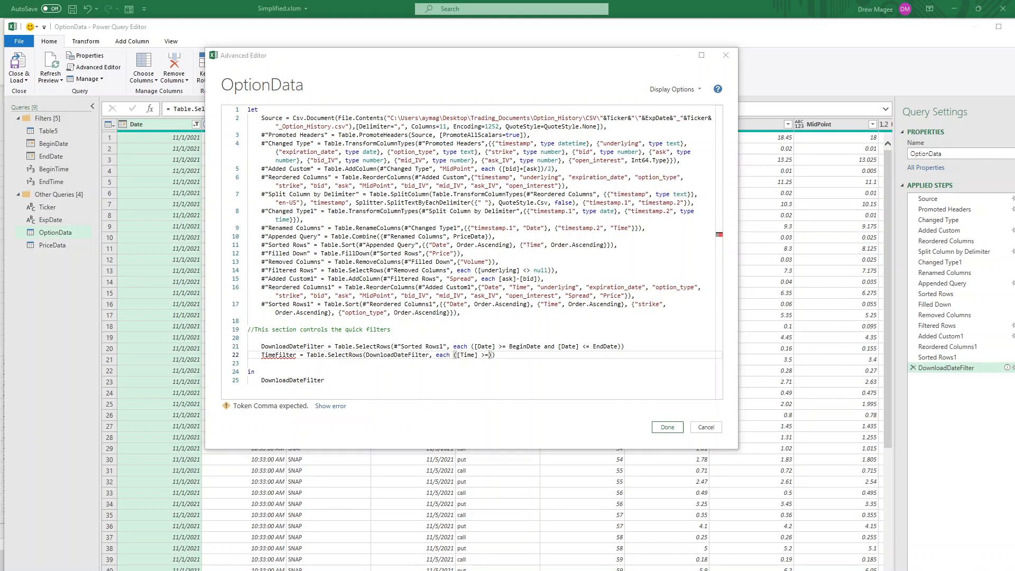
pyautogui.click(491, 355)
pyautogui.write('Begin')
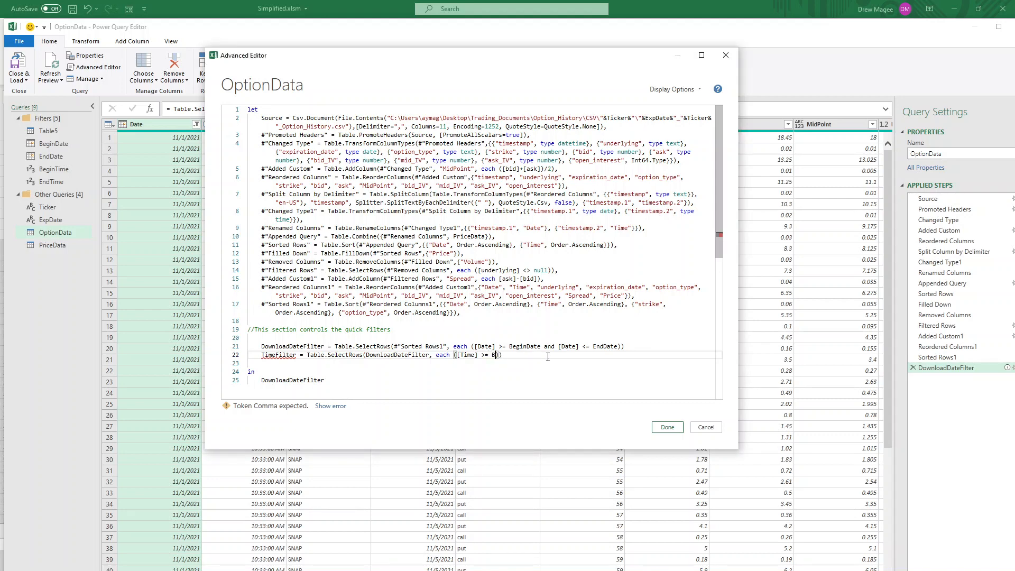
pyautogui.write('Time')
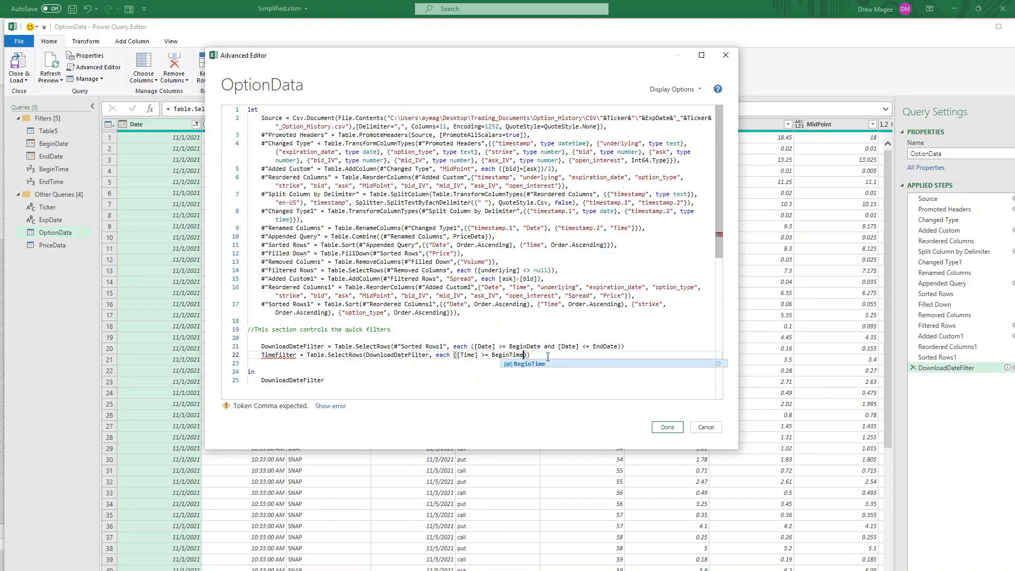
pyautogui.write(' and [Time]')
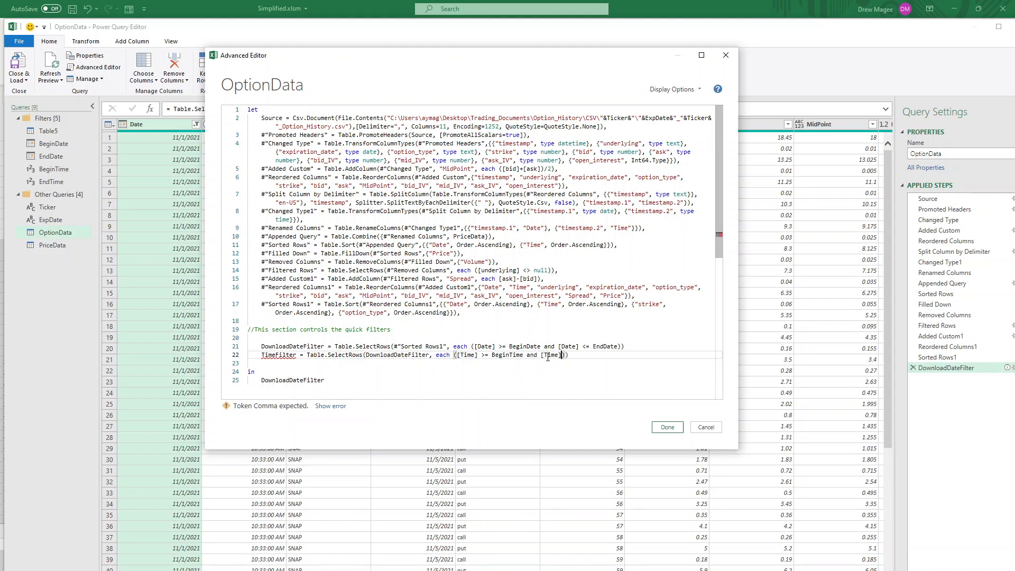
pyautogui.write(' <= EndTime')
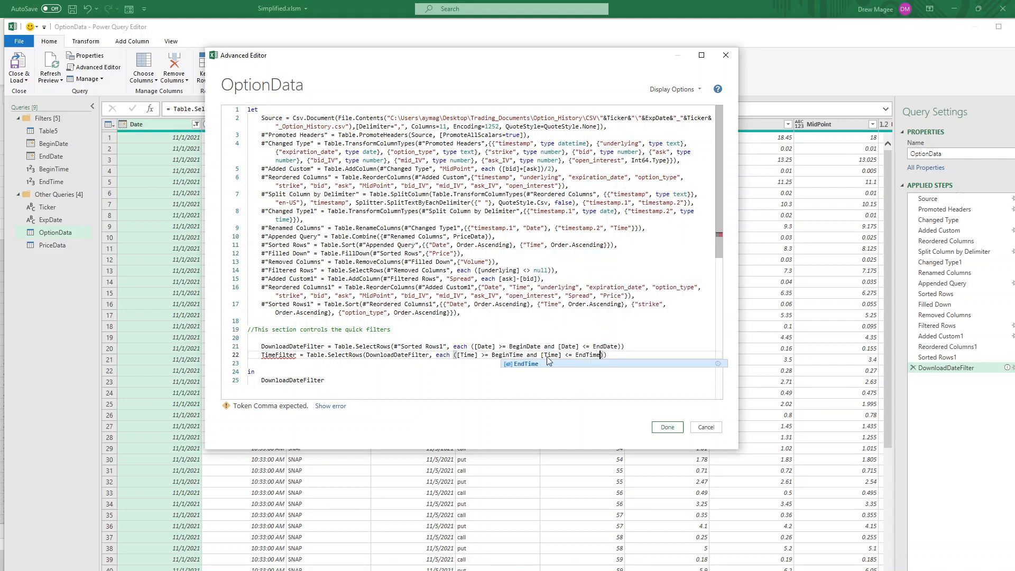
# End the DownloadDateFilter line with a comma, make the query return TimeFilter, and save the code
pyautogui.click(634, 347)
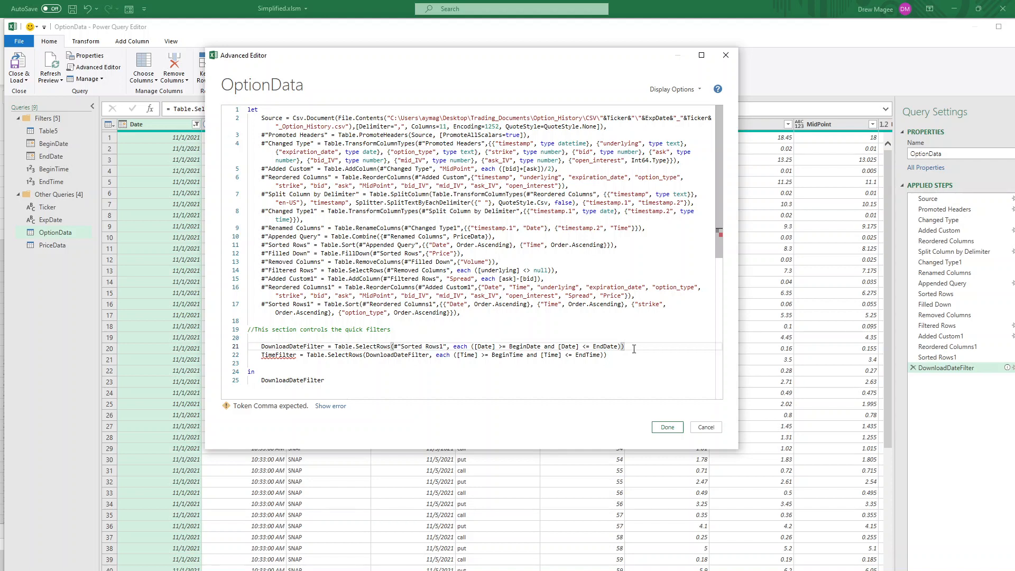
pyautogui.write(',')
pyautogui.moveTo(334, 380); pyautogui.dragTo(261, 381)
pyautogui.press('BackSpace')
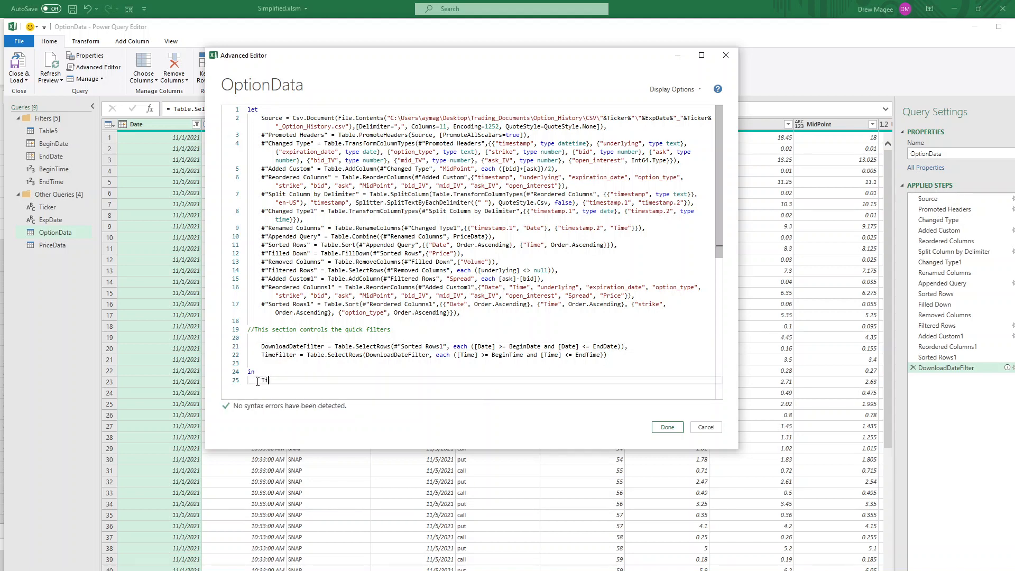
pyautogui.write('TimeFilter')
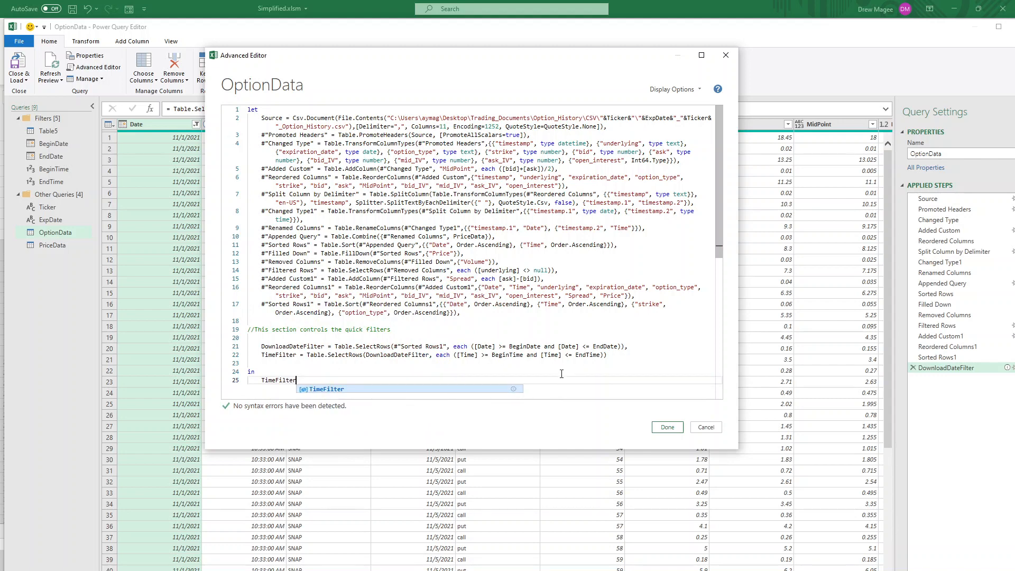
pyautogui.click(667, 427)
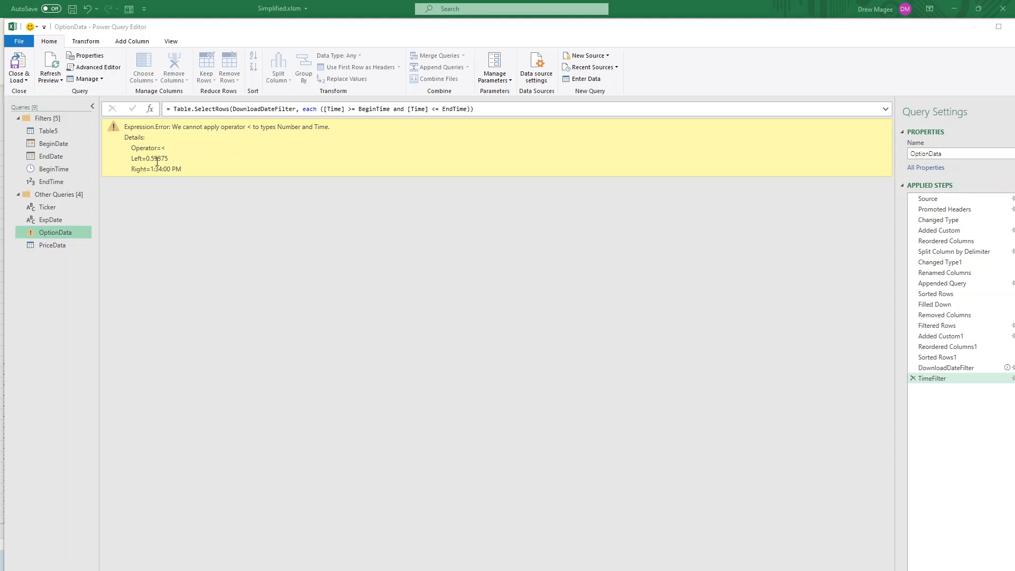
# Switch to the browser and read the Time.From function documentation for converting numbers to time values
pyautogui.moveTo(1014, 16); pyautogui.dragTo(649, 57)
pyautogui.doubleClick(650, 58)
pyautogui.scroll(2, 567, 146)
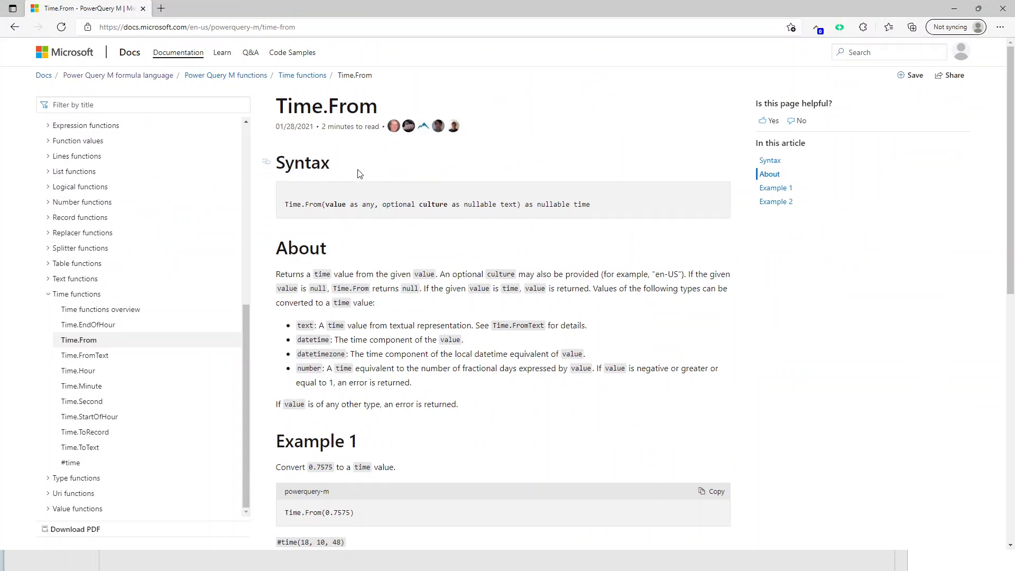
pyautogui.scroll(-2, 371, 206)
pyautogui.scroll(2, 373, 225)
pyautogui.moveTo(507, 16); pyautogui.dragTo(1014, 37)
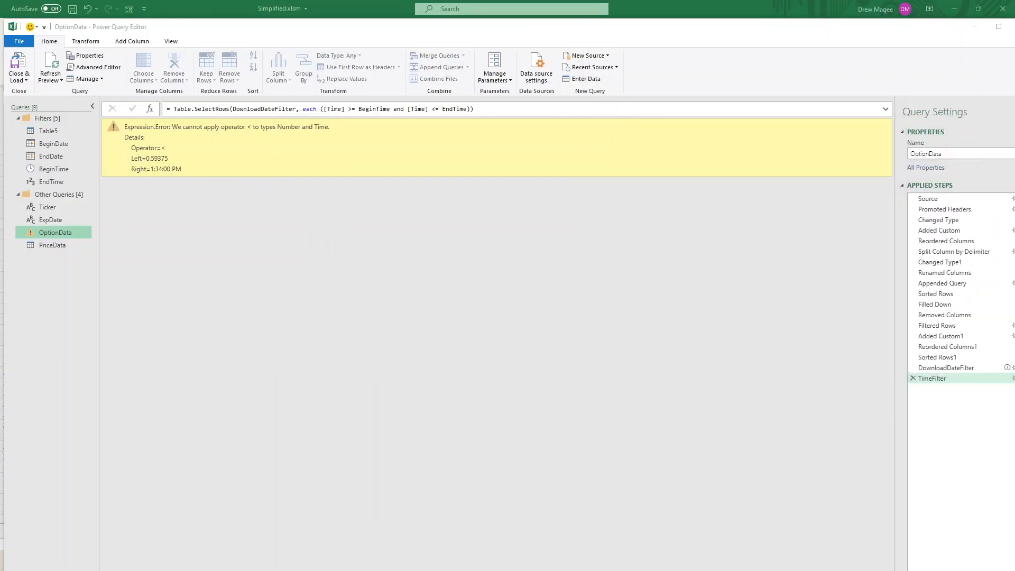
pyautogui.click(51, 181)
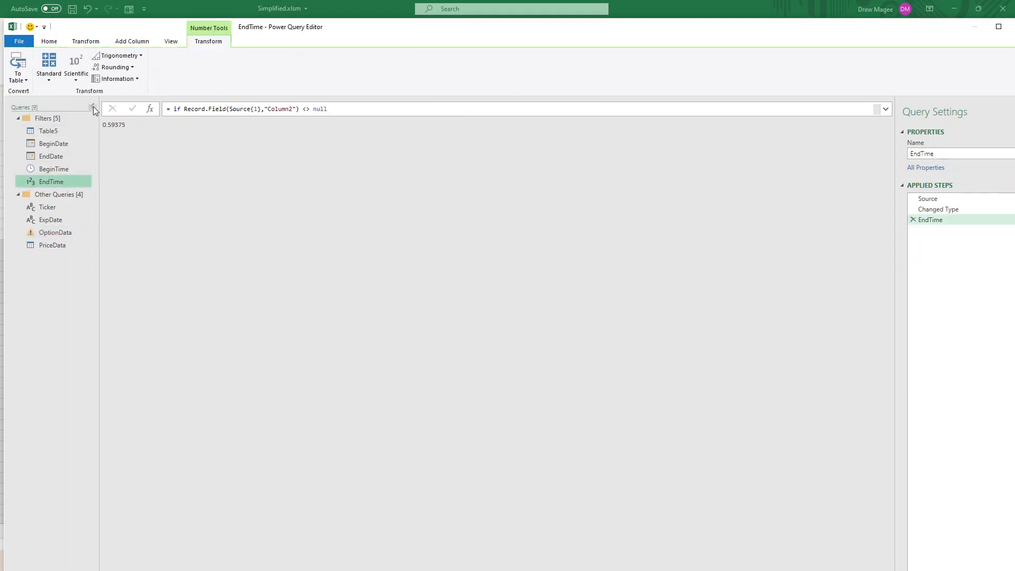
pyautogui.click(49, 42)
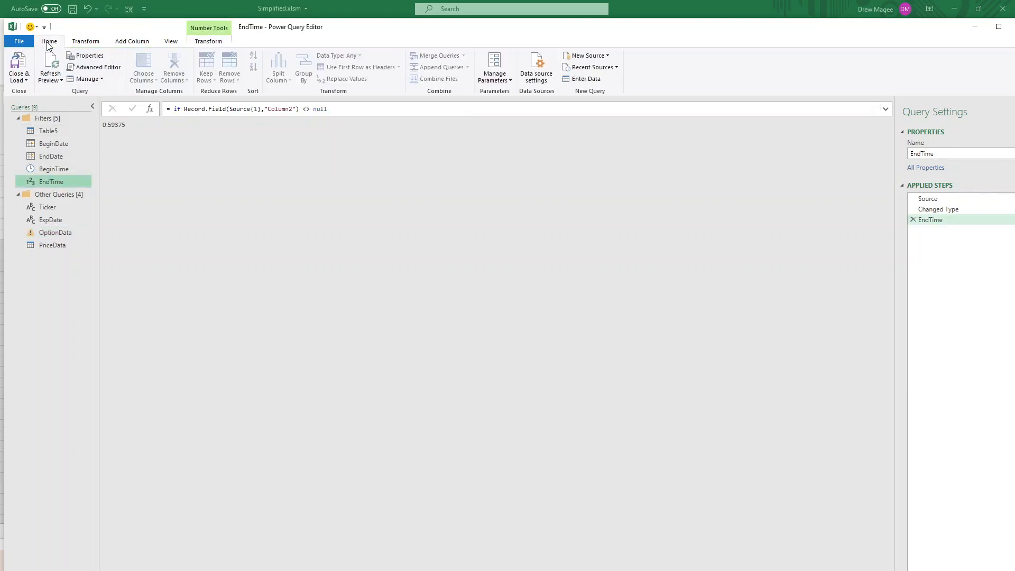
pyautogui.click(84, 67)
pyautogui.moveTo(433, 192); pyautogui.dragTo(415, 91)
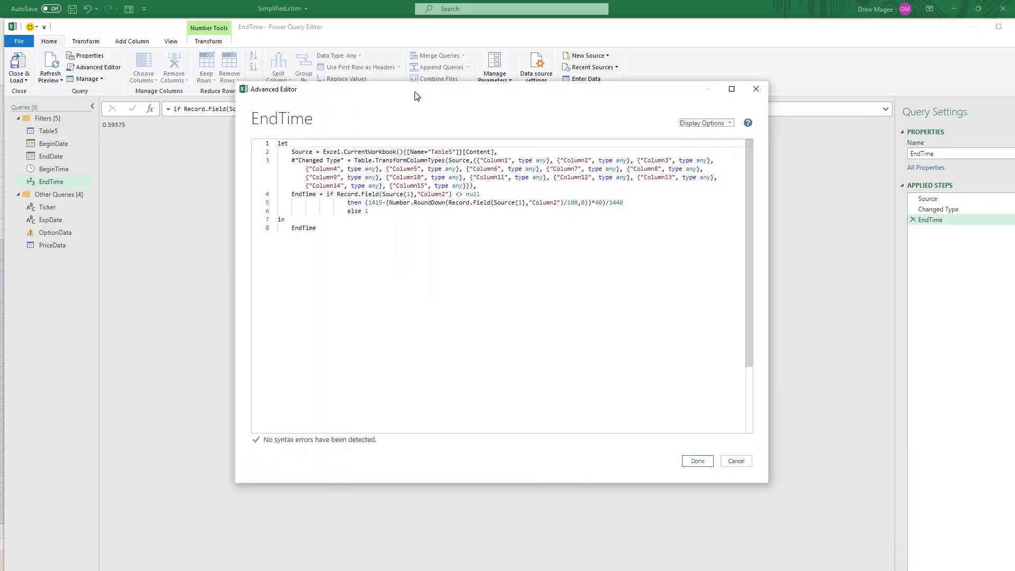
pyautogui.click(389, 204)
pyautogui.click(383, 211)
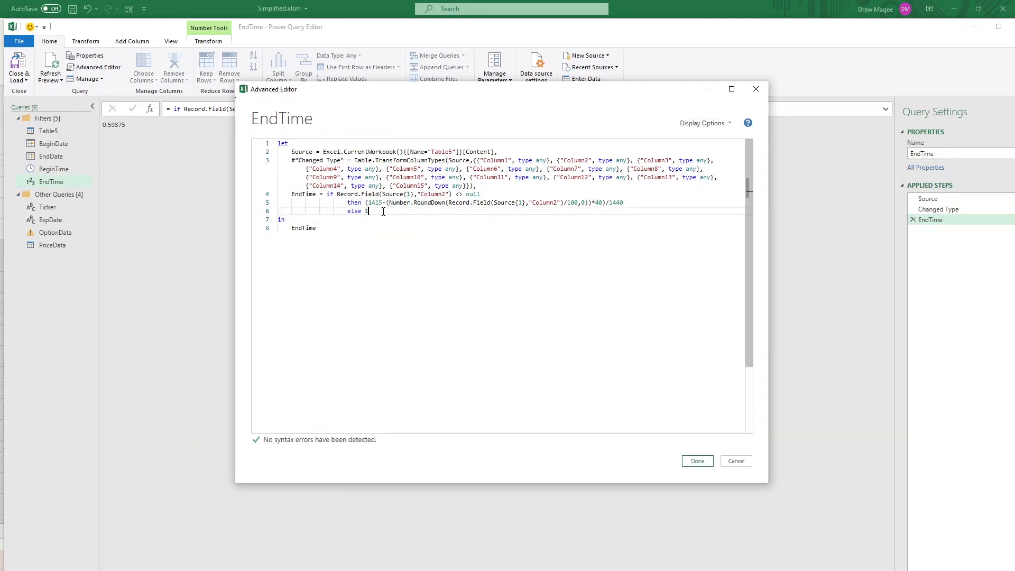
pyautogui.write(',')
pyautogui.press('Return')
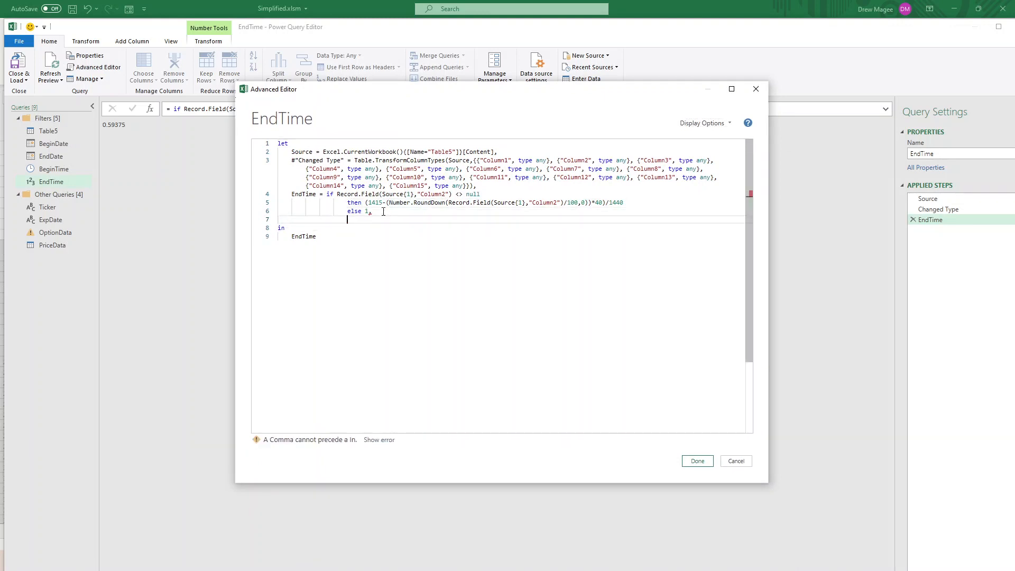
pyautogui.click(756, 89)
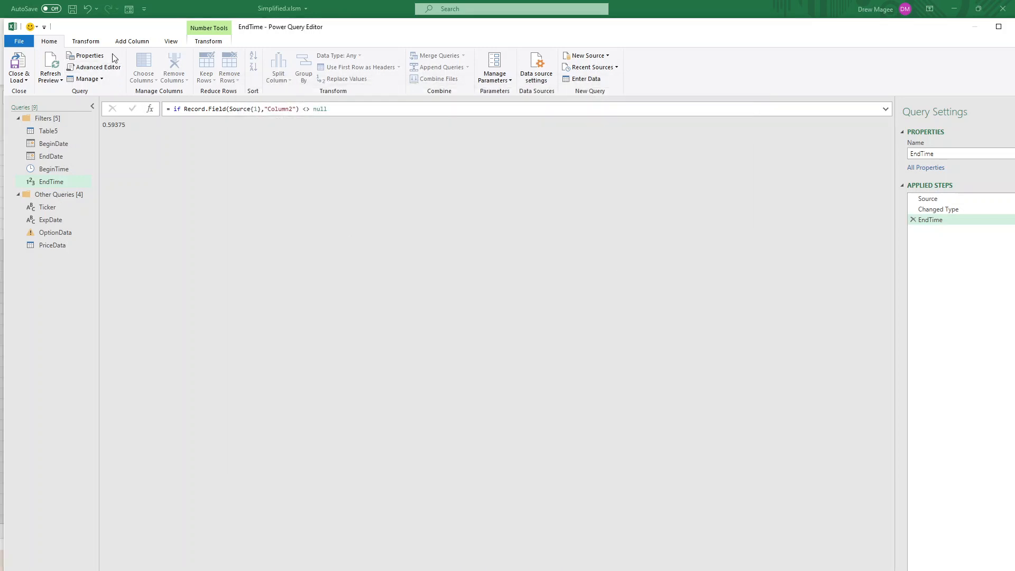
pyautogui.click(132, 43)
pyautogui.click(196, 47)
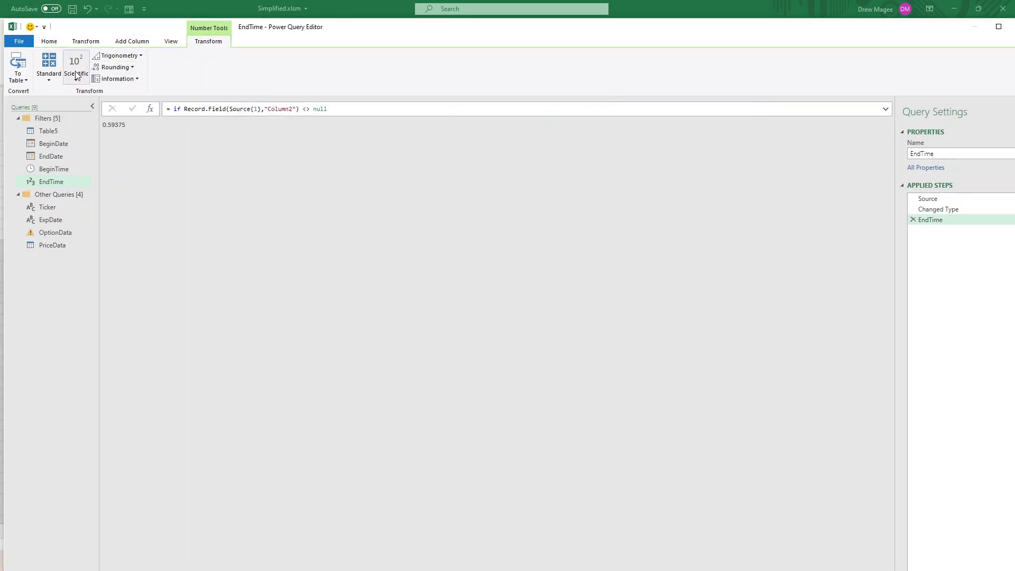
pyautogui.click(48, 77)
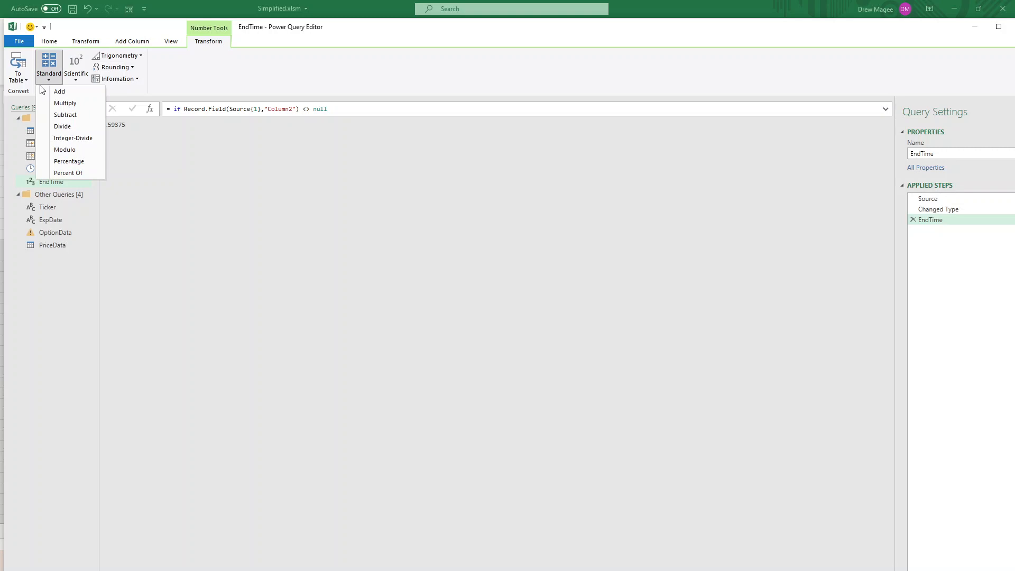
pyautogui.click(76, 74)
# In the EndTime query's code, add a step Convert = Time.From(EndTime), return Convert, and save
pyautogui.click(49, 42)
pyautogui.click(95, 67)
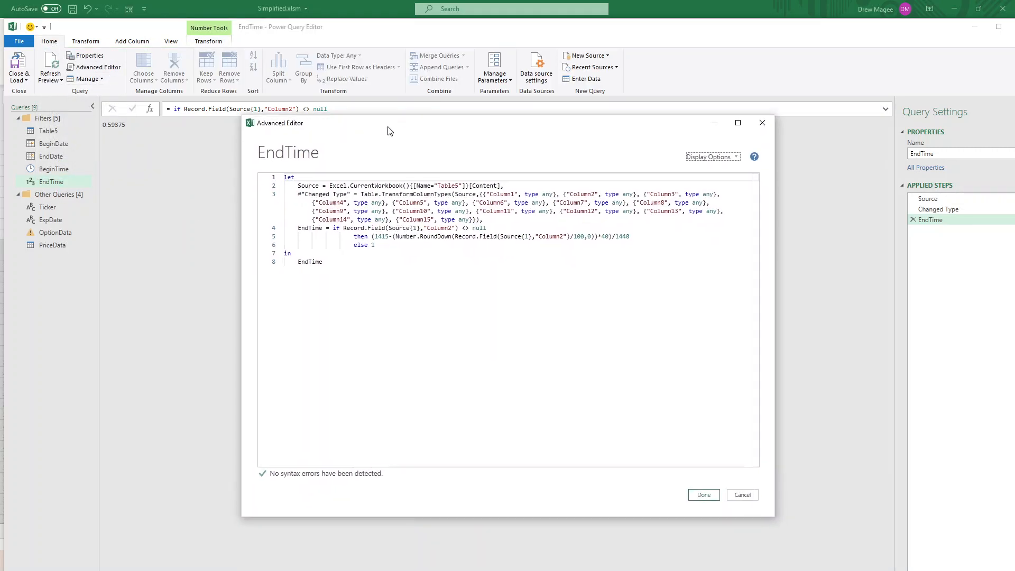
pyautogui.click(401, 245)
pyautogui.write(',')
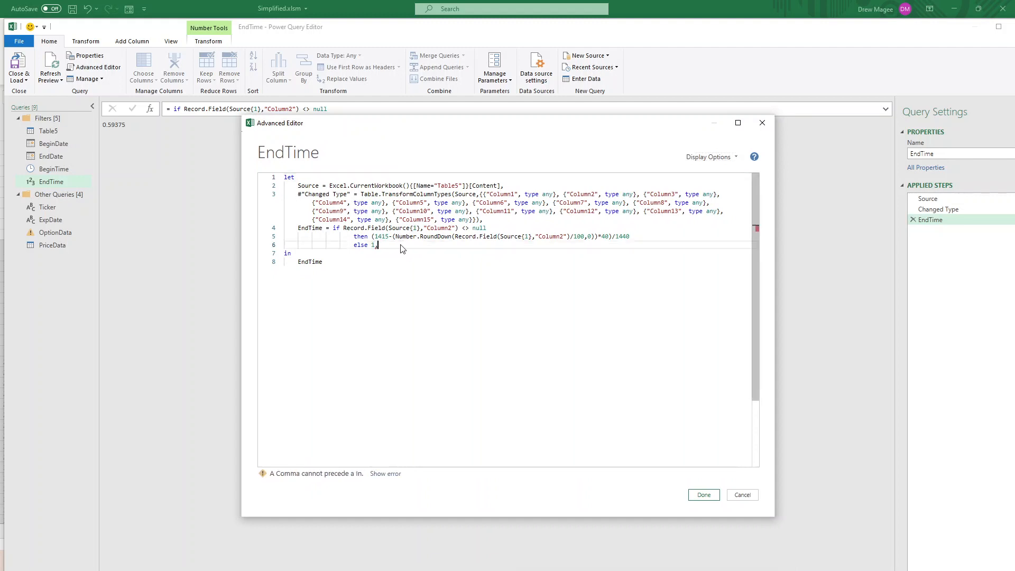
pyautogui.press('Return')
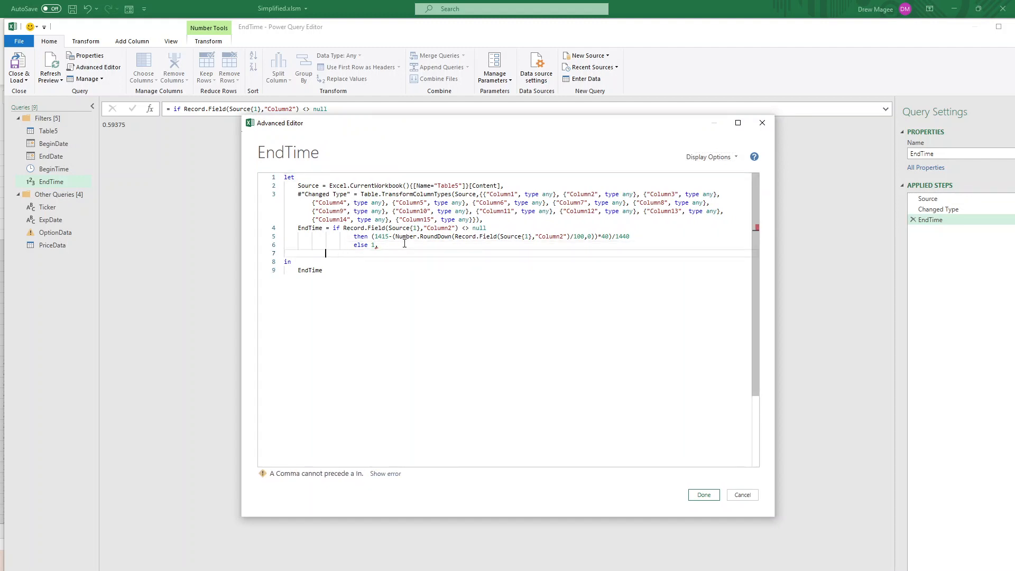
pyautogui.write('Conv')
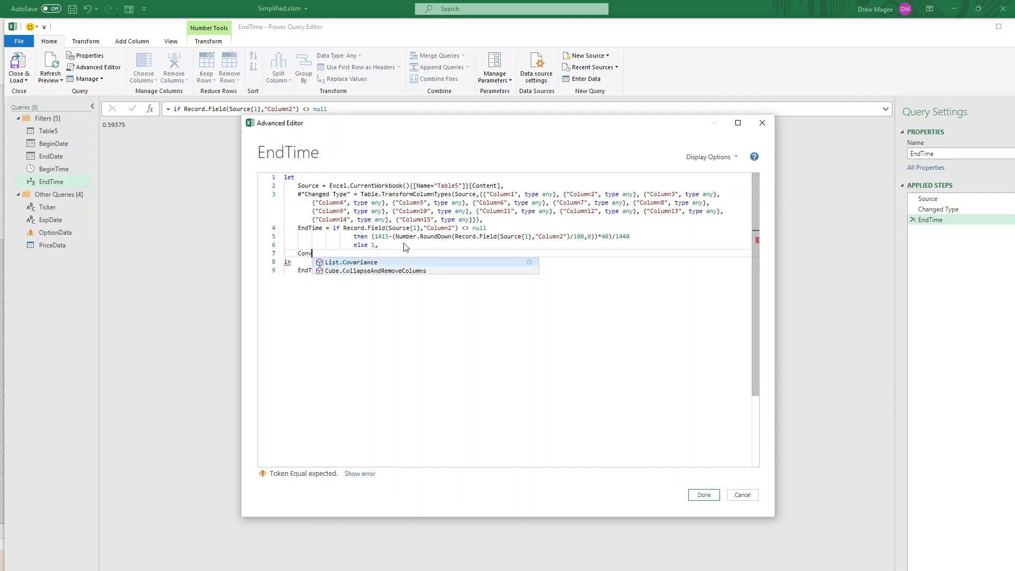
pyautogui.write('ert = ')
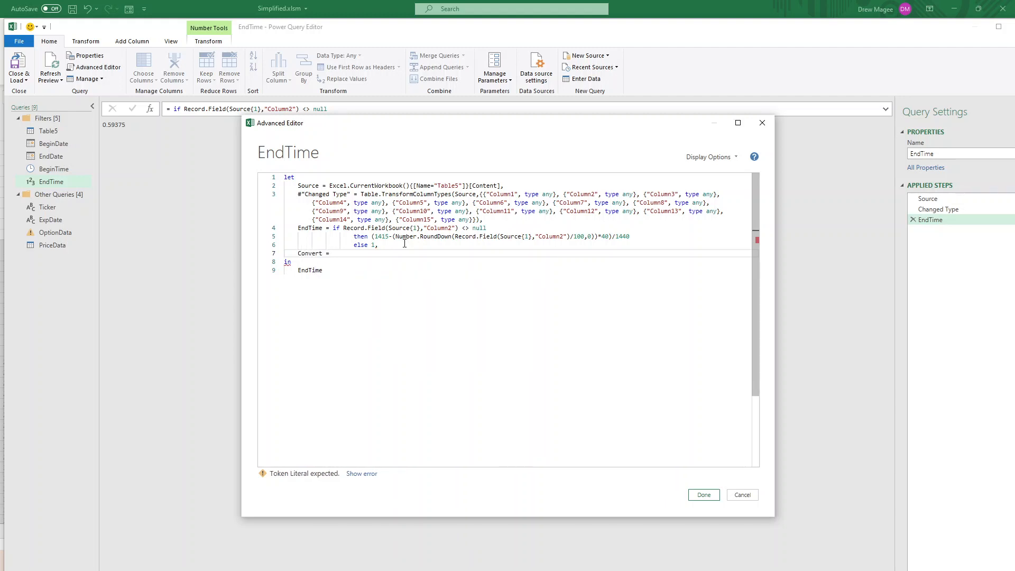
pyautogui.write('Time.From(')
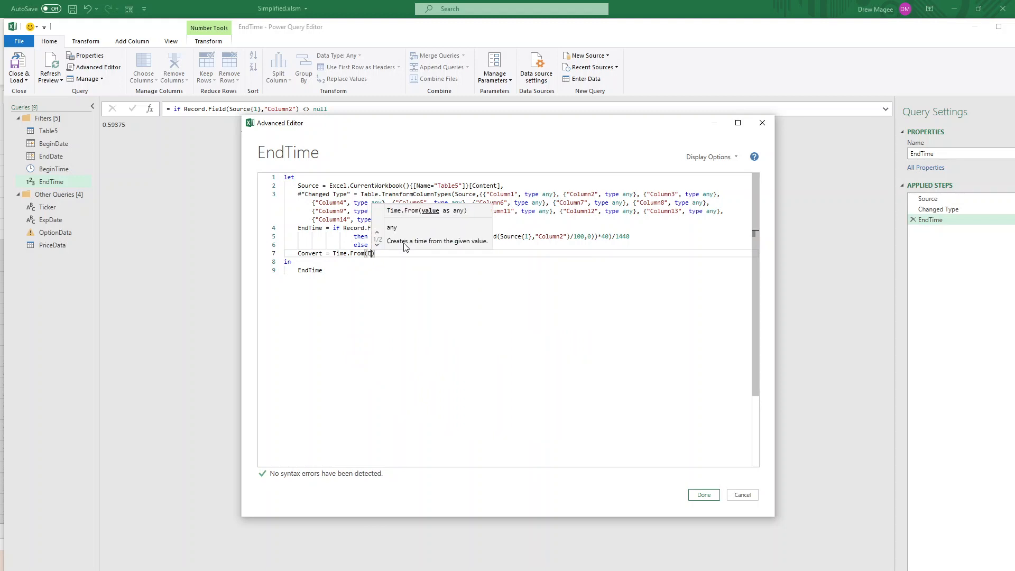
pyautogui.write('EndTime')
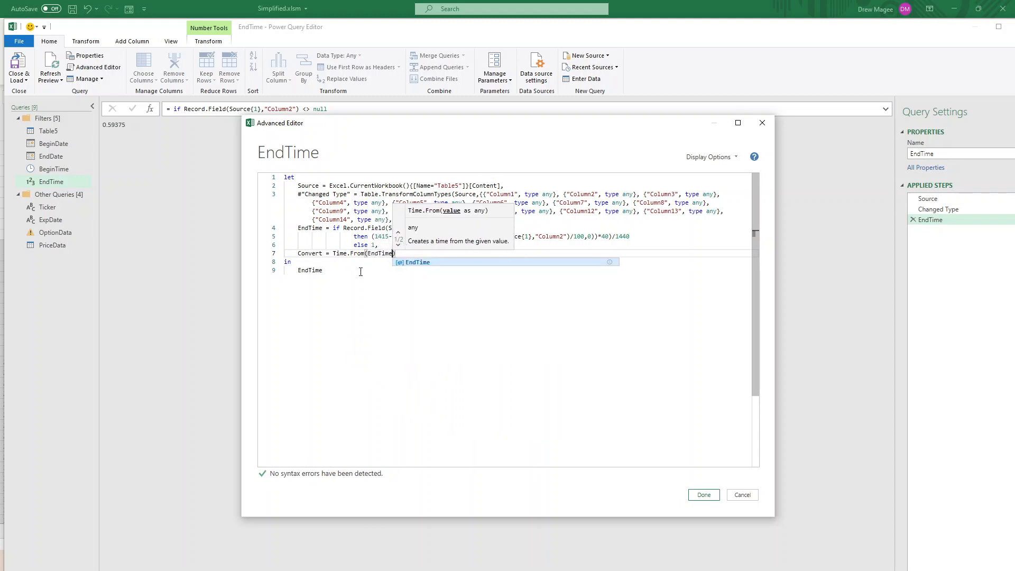
pyautogui.click(361, 272)
pyautogui.press('BackSpace')
pyautogui.press('BackSpace')
pyautogui.press('BackSpace')
pyautogui.press('BackSpace')
pyautogui.press('BackSpace')
pyautogui.press('BackSpace')
pyautogui.press('BackSpace')
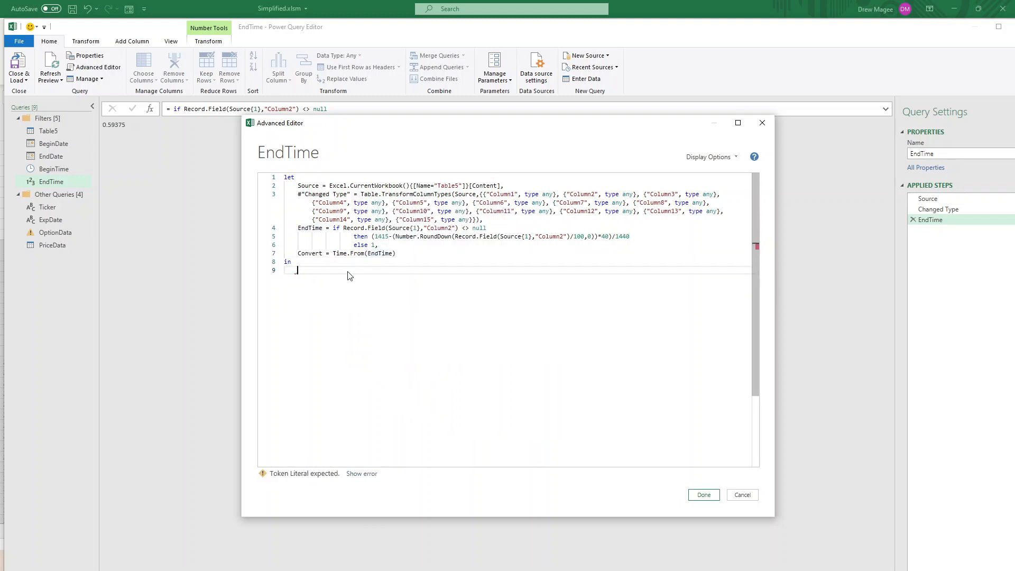
pyautogui.write('Convert')
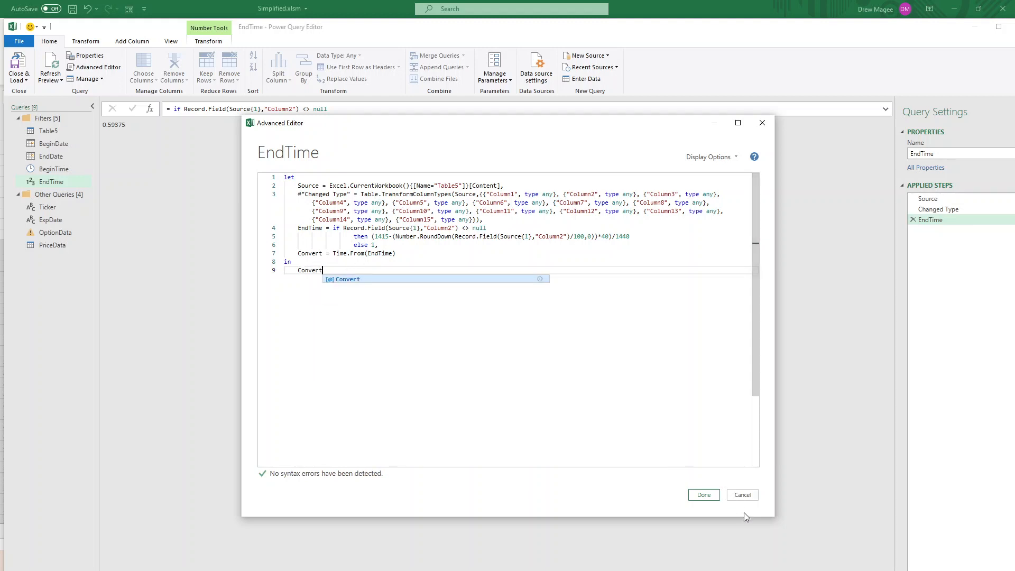
pyautogui.click(703, 494)
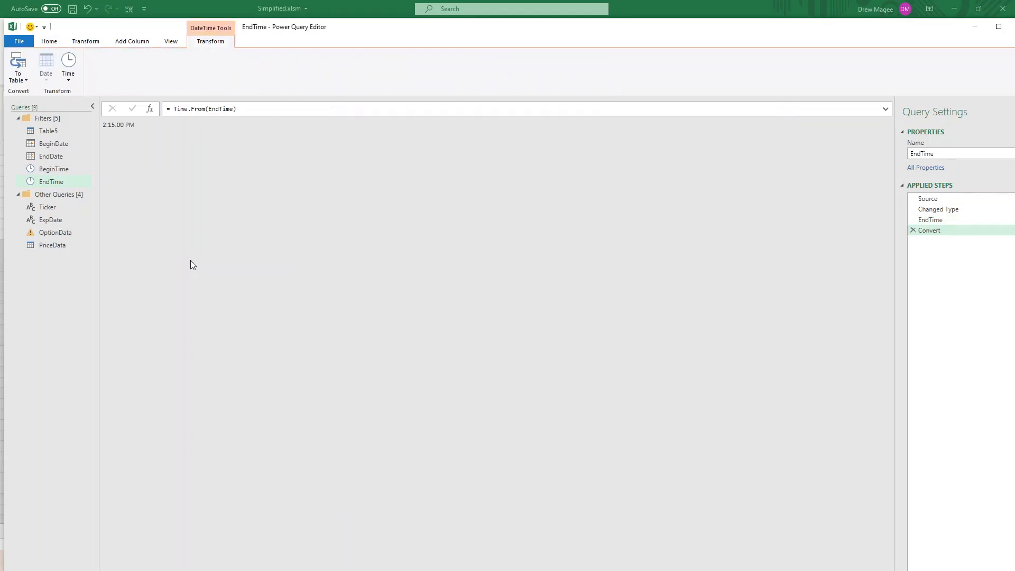
# Check the filtered OptionData query, then close and load it back into the workbook
pyautogui.click(52, 233)
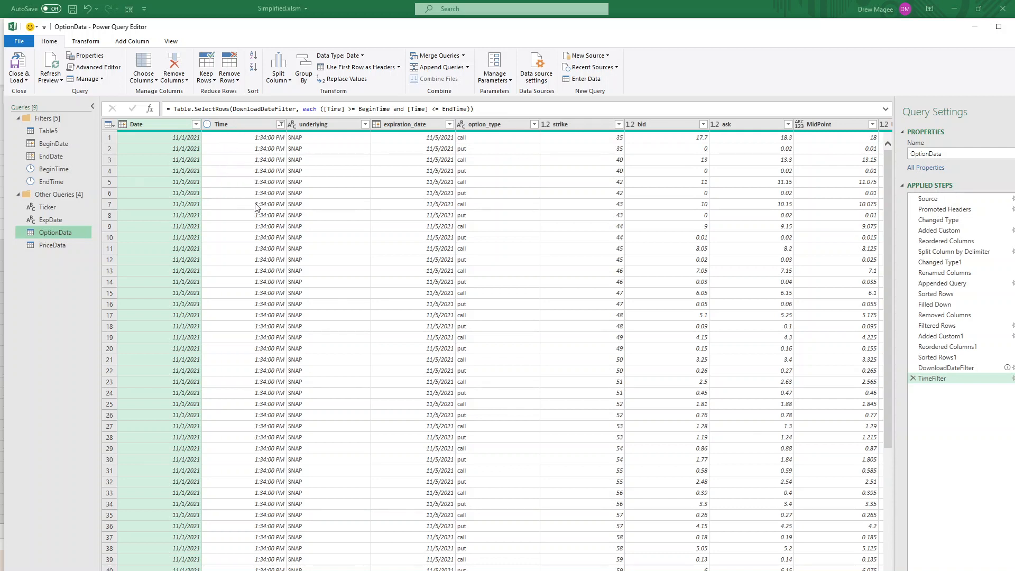
pyautogui.moveTo(887, 190); pyautogui.dragTo(892, 142)
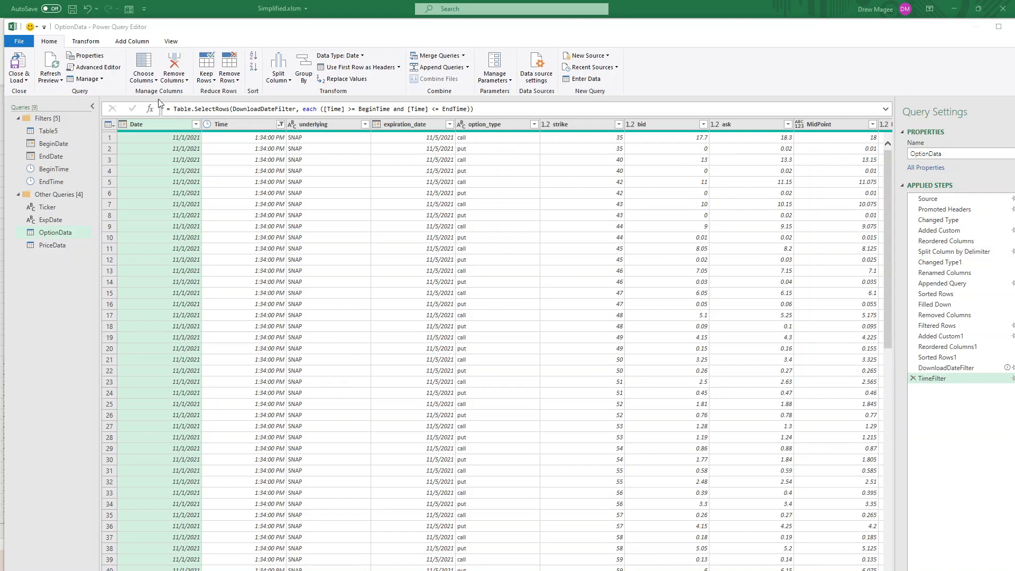
pyautogui.click(18, 63)
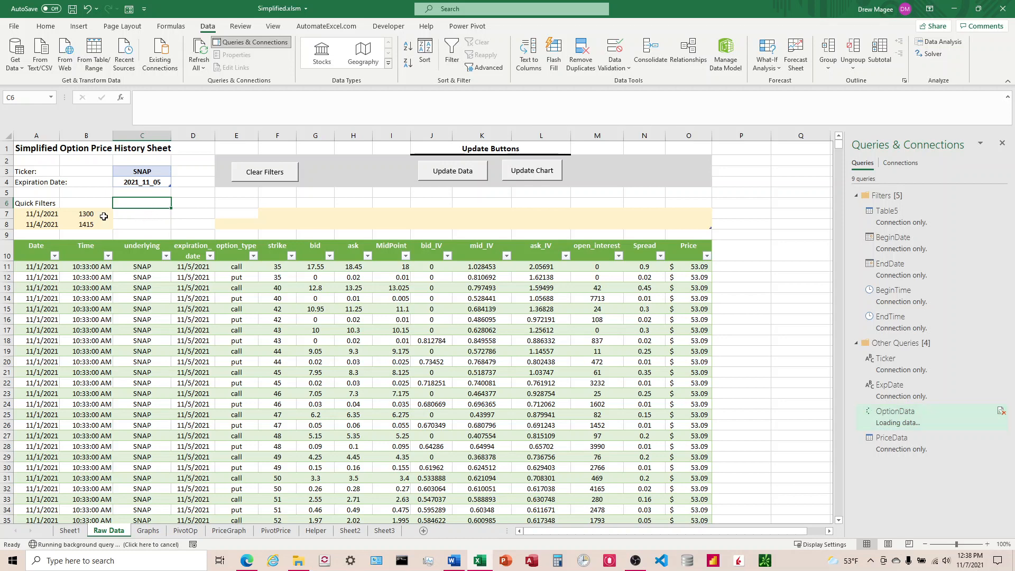
pyautogui.click(84, 215)
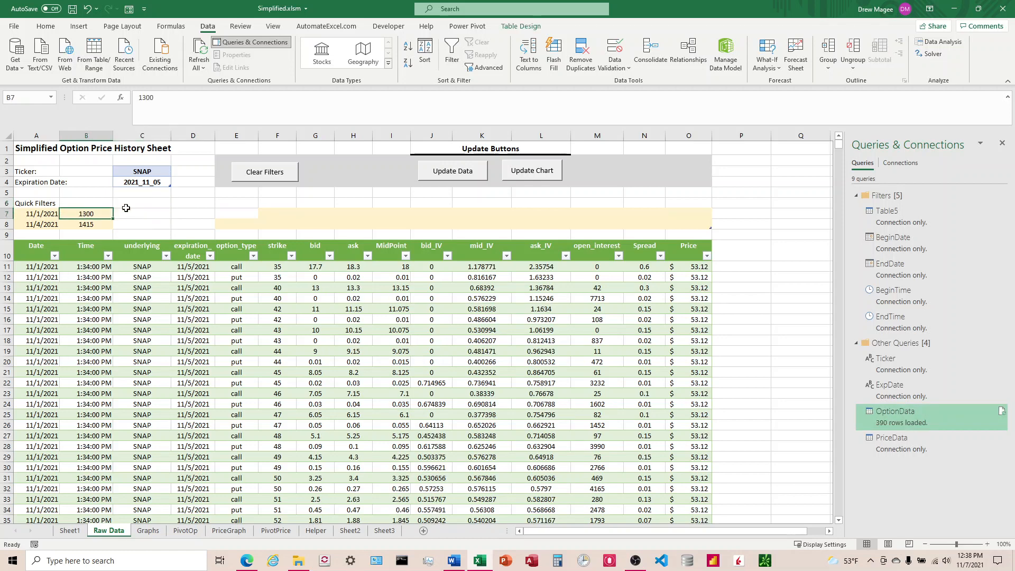
# Clear the two quick-filter time values and update the data
pyautogui.press('Delete')
pyautogui.press('Down')
pyautogui.press('Delete')
pyautogui.press('Up')
pyautogui.click(459, 177)
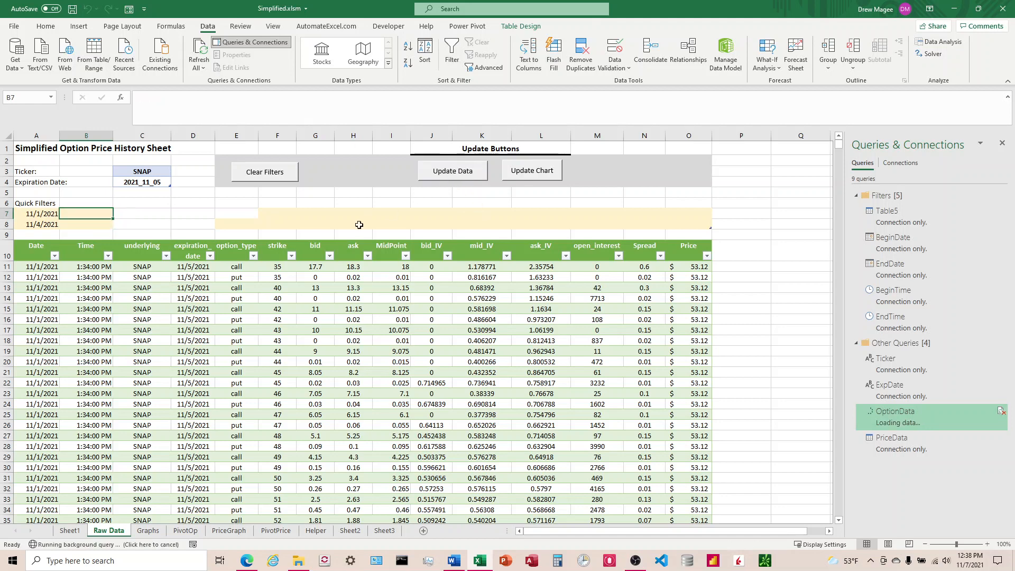
# Review the Time.From documentation on converting numbers to time values in the browser
pyautogui.click(512, 309)
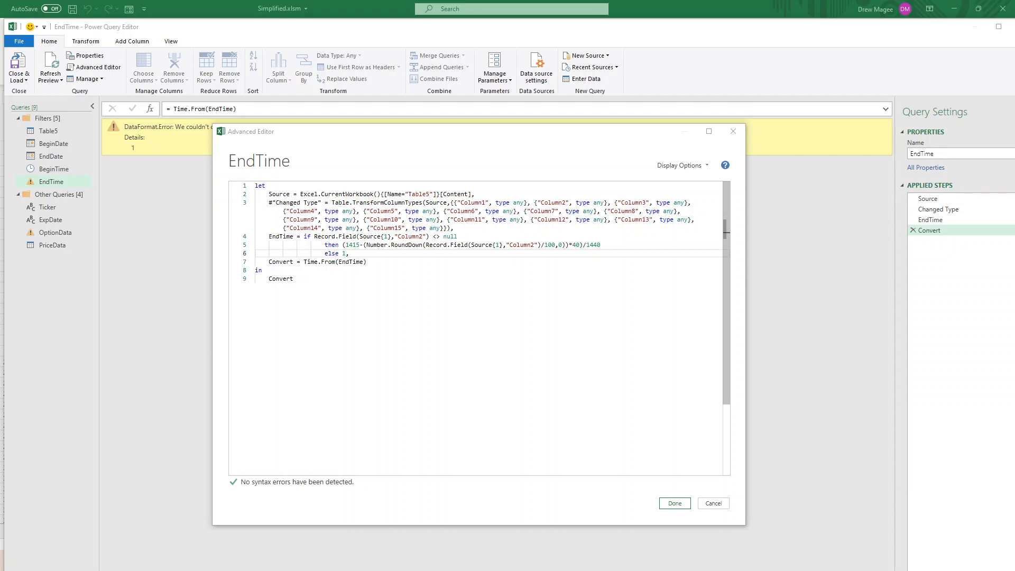
pyautogui.moveTo(1014, 10); pyautogui.dragTo(711, 63)
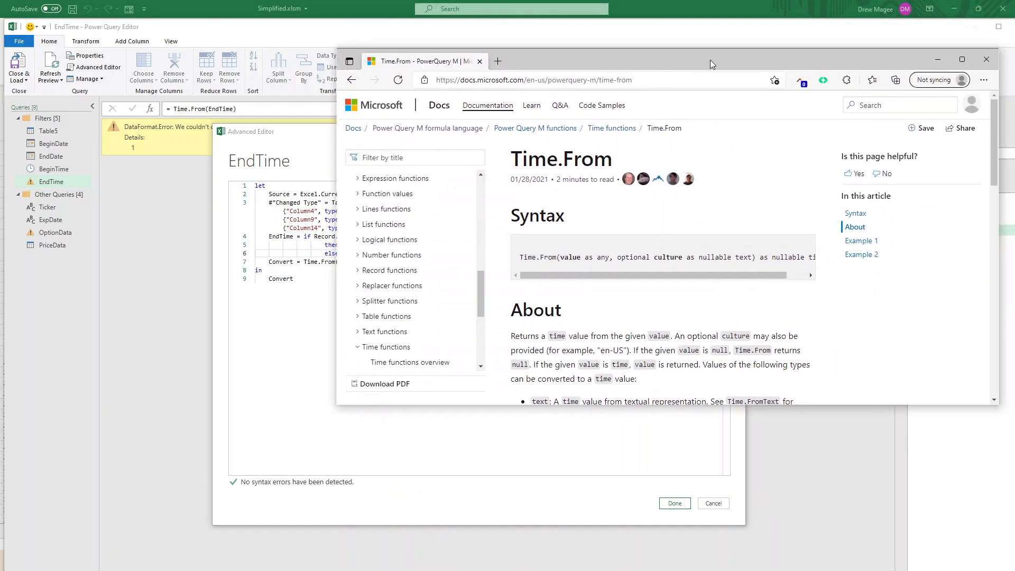
pyautogui.doubleClick(712, 63)
pyautogui.scroll(-1, 352, 278)
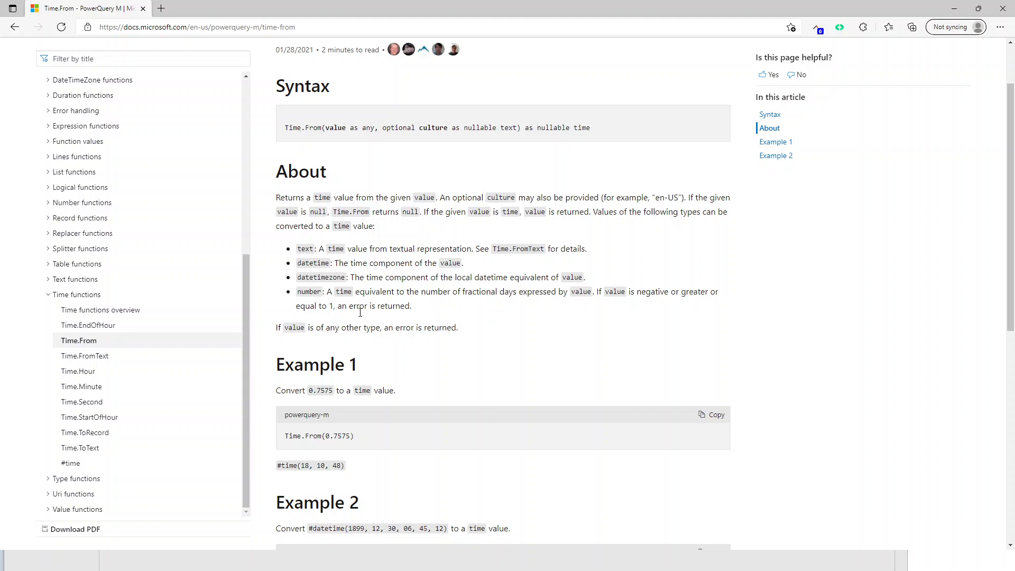
pyautogui.scroll(-4, 360, 311)
pyautogui.scroll(5, 365, 331)
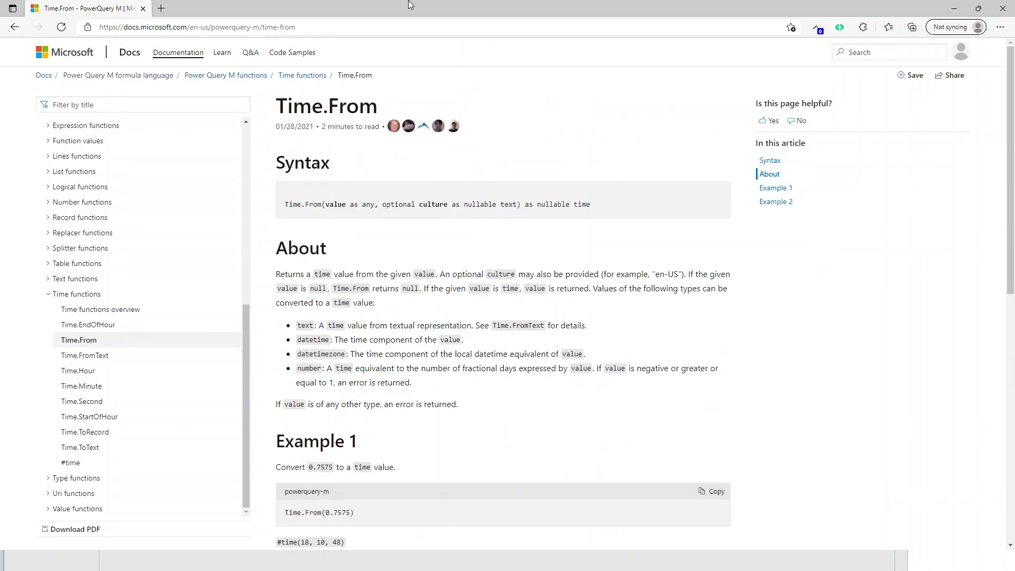
pyautogui.moveTo(410, 5); pyautogui.dragTo(1014, 10)
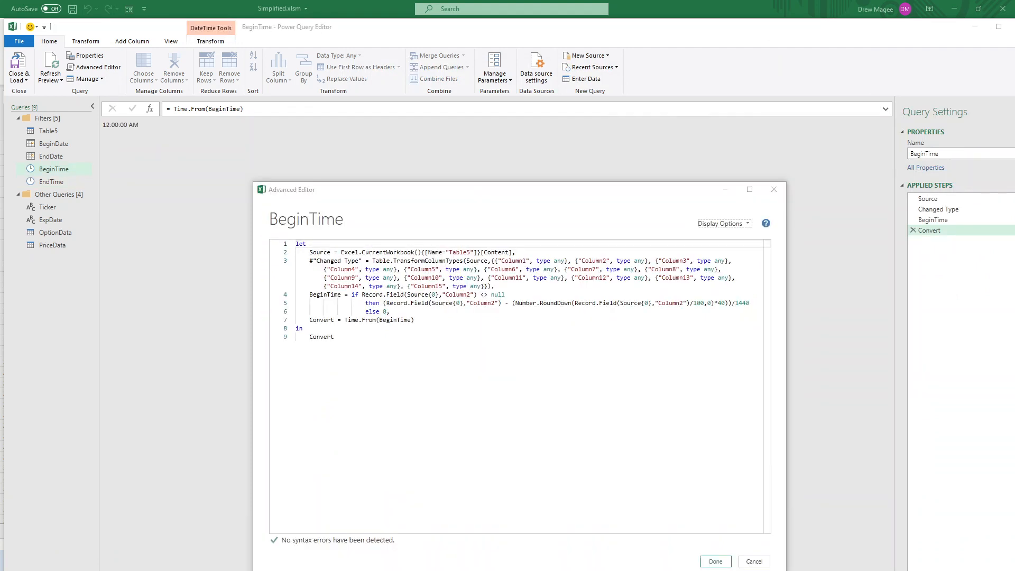
# Review the BeginTime and EndTime query code and results, then close the Power Query Editor keeping the changes
pyautogui.moveTo(419, 188); pyautogui.dragTo(393, 119)
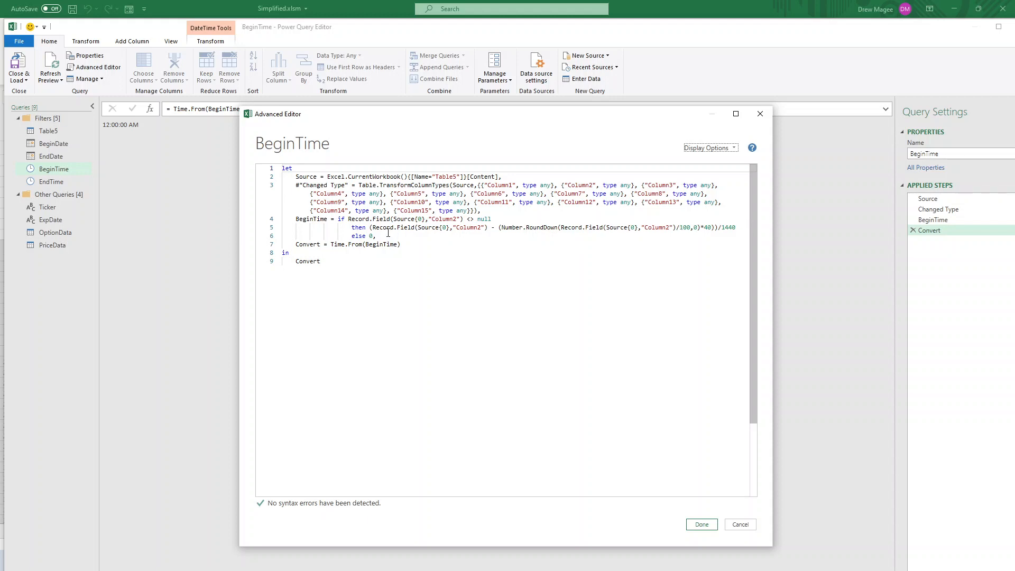
pyautogui.click(371, 236)
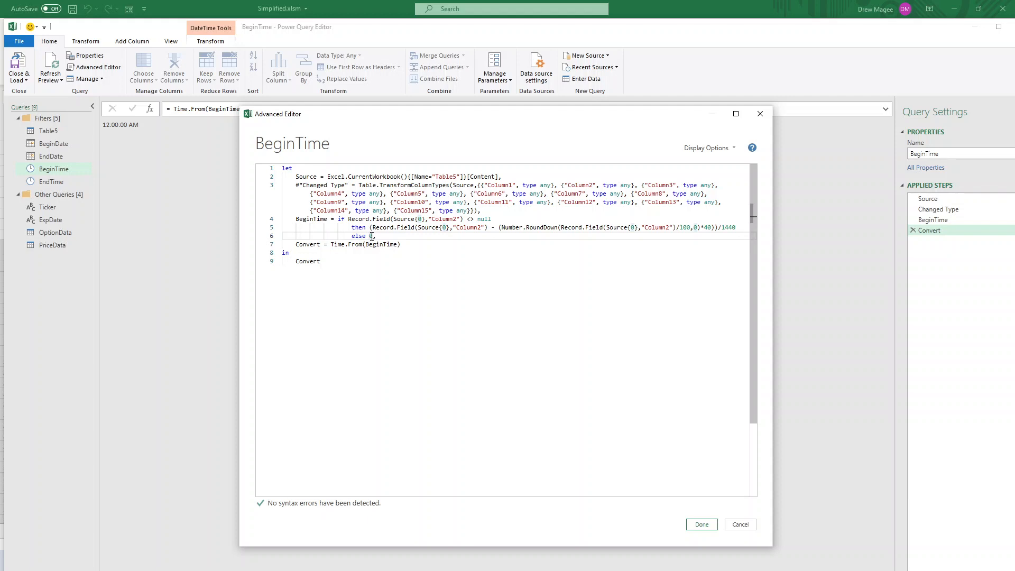
pyautogui.click(759, 114)
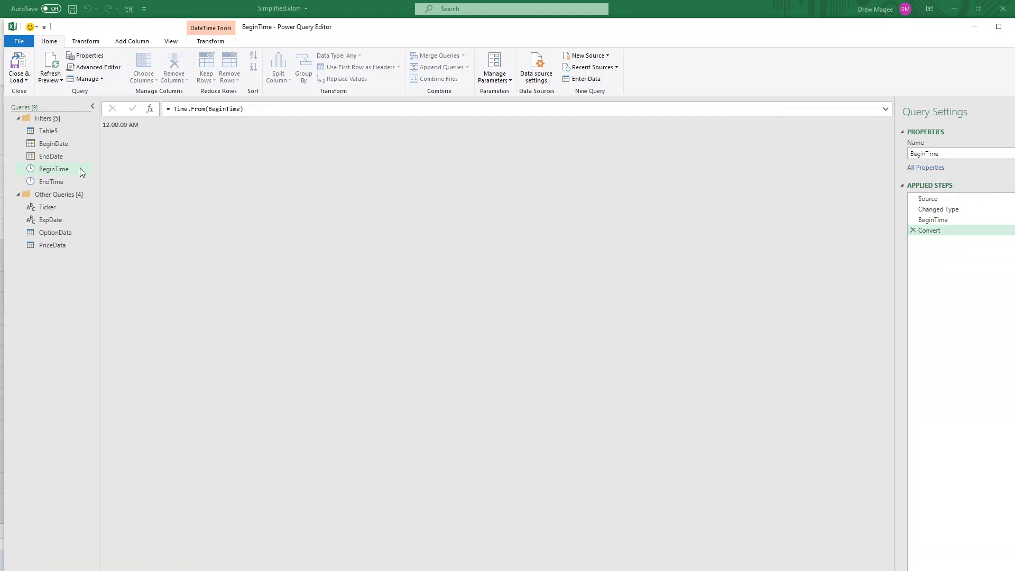
pyautogui.click(49, 182)
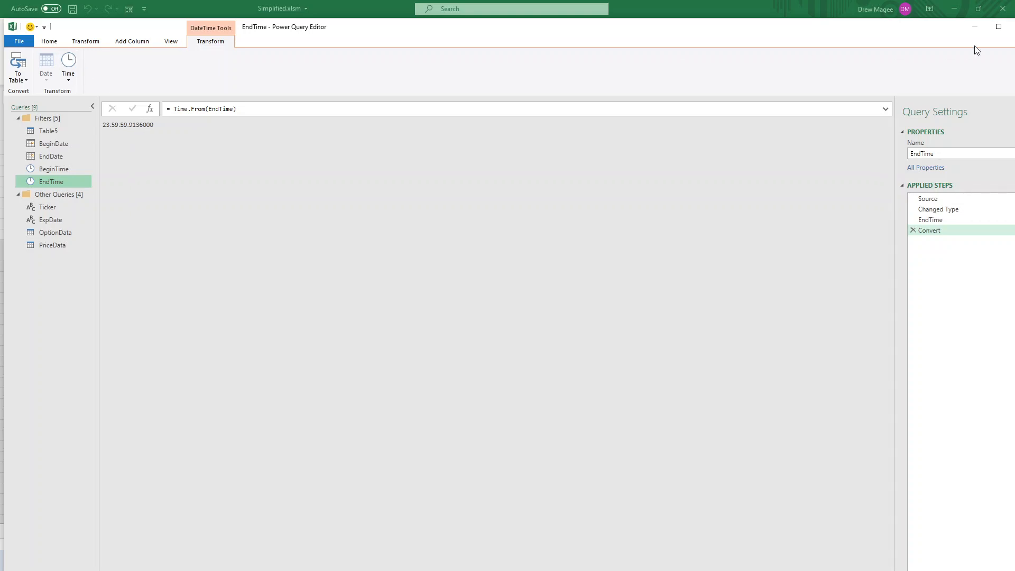
pyautogui.moveTo(817, 34); pyautogui.dragTo(779, 34)
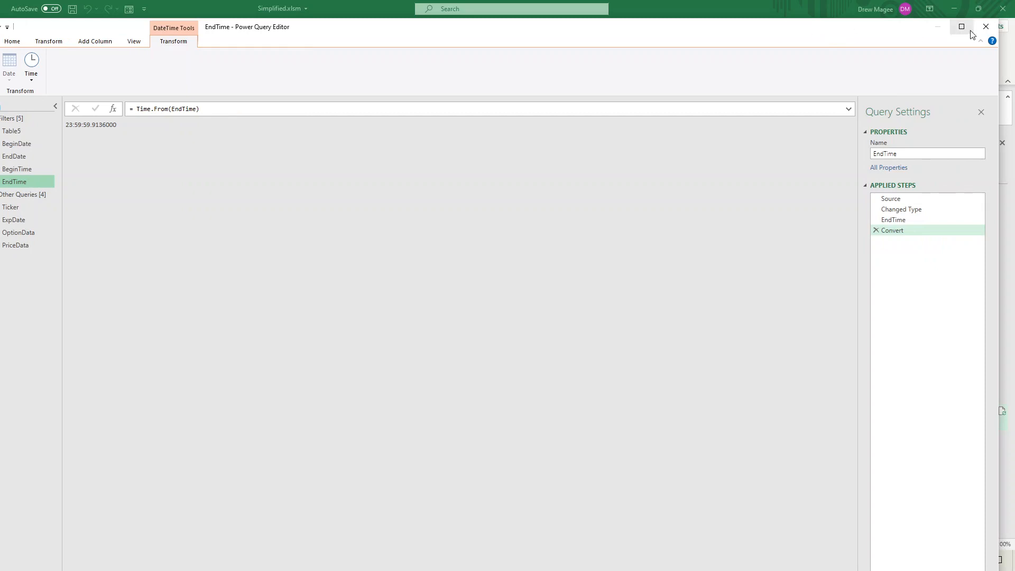
pyautogui.click(985, 27)
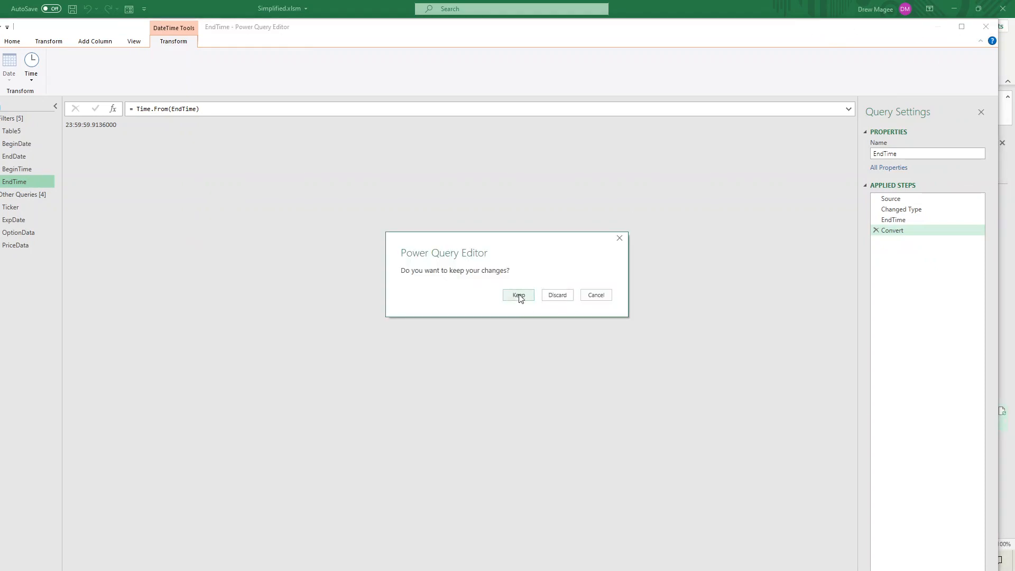
pyautogui.click(519, 296)
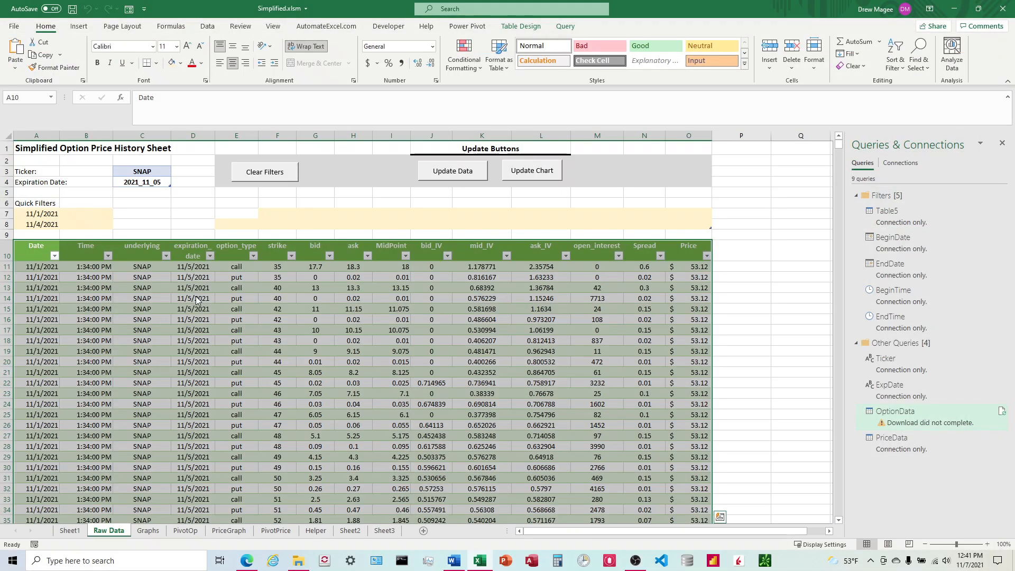
# Update the data and inspect the loaded rows and the Time column's filter list
pyautogui.scroll(-1, 196, 299)
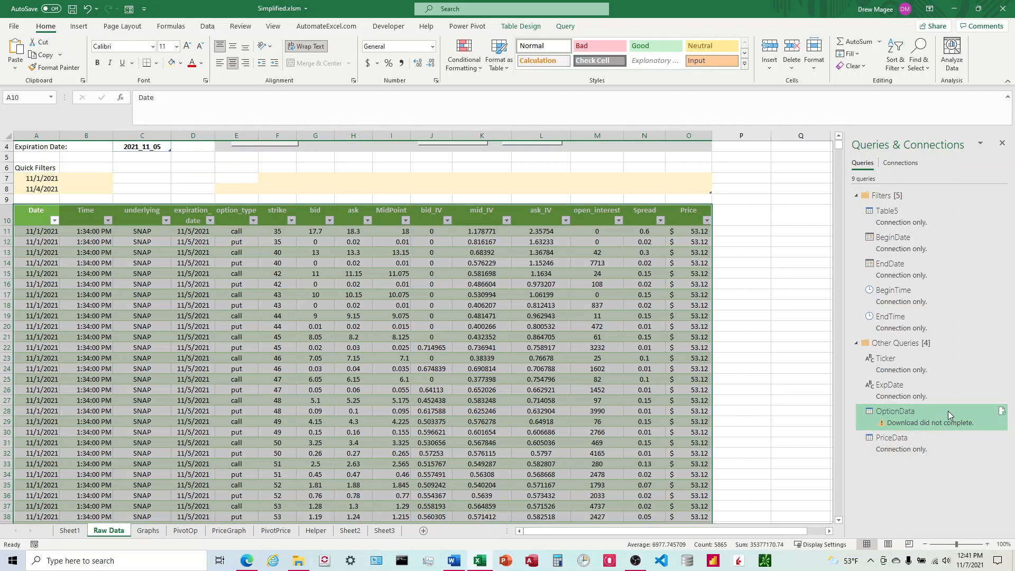
pyautogui.scroll(1, 483, 222)
pyautogui.click(453, 170)
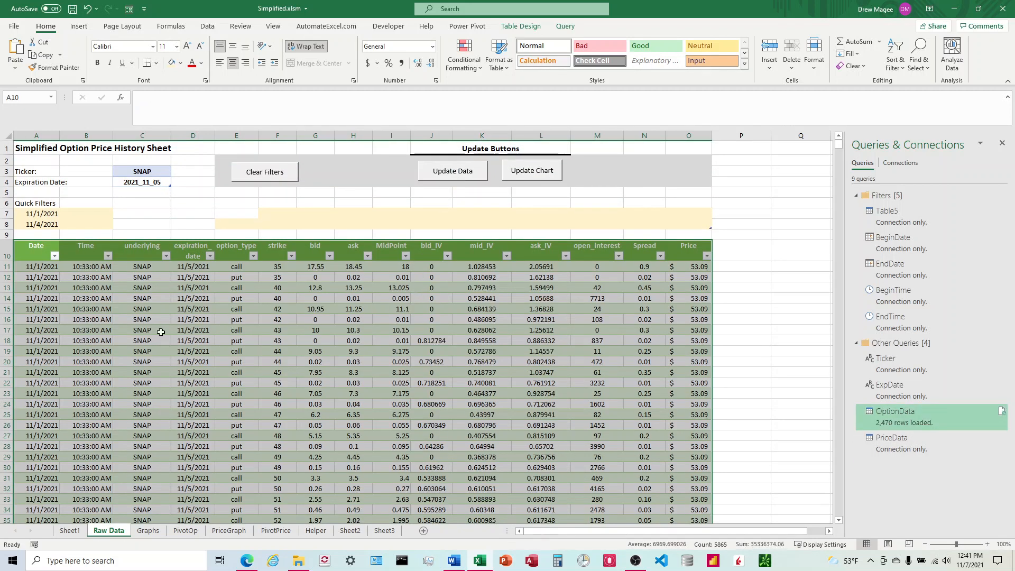
pyautogui.scroll(-20, 161, 331)
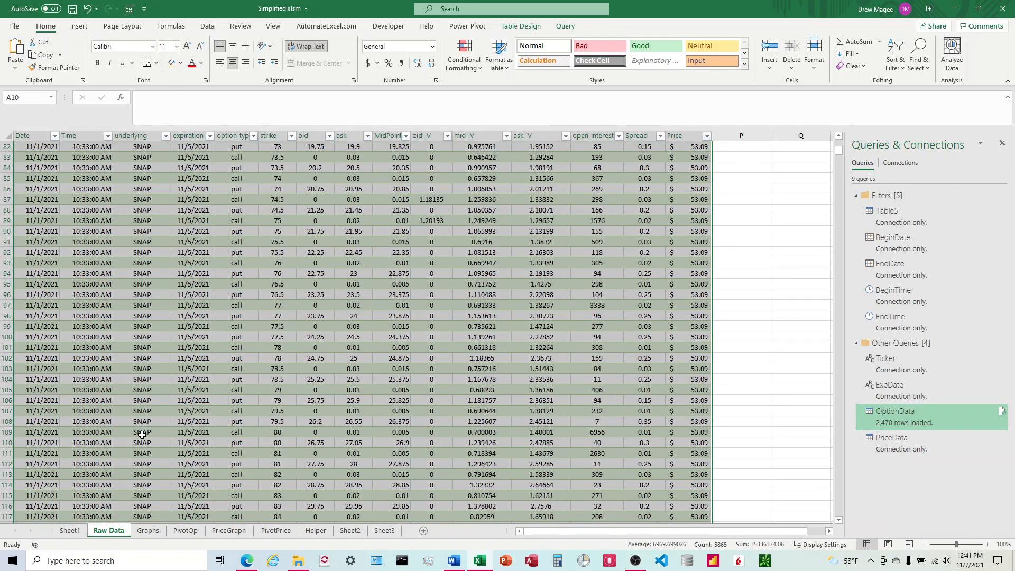
pyautogui.scroll(-12, 141, 433)
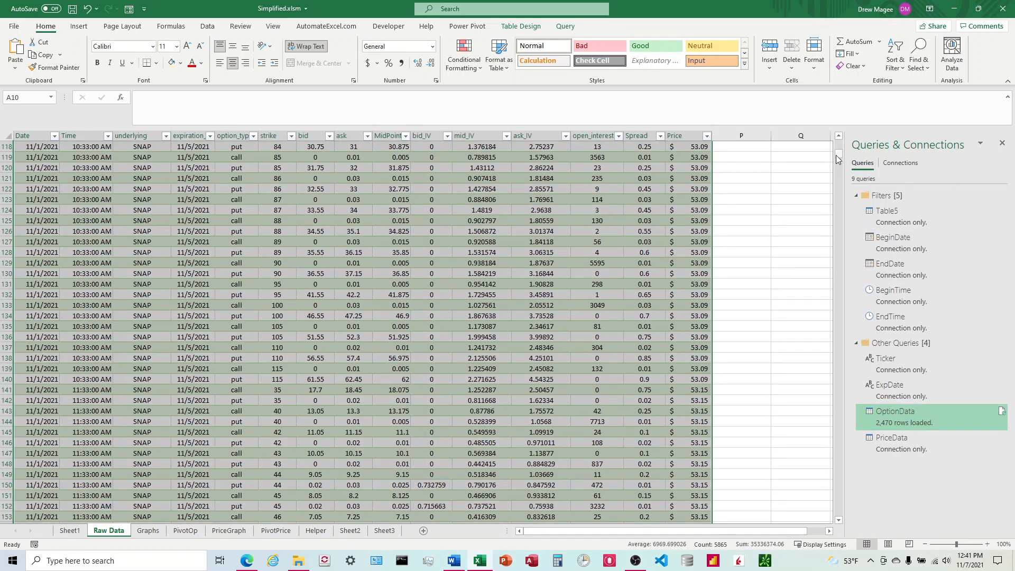
pyautogui.moveTo(836, 154); pyautogui.dragTo(835, 142)
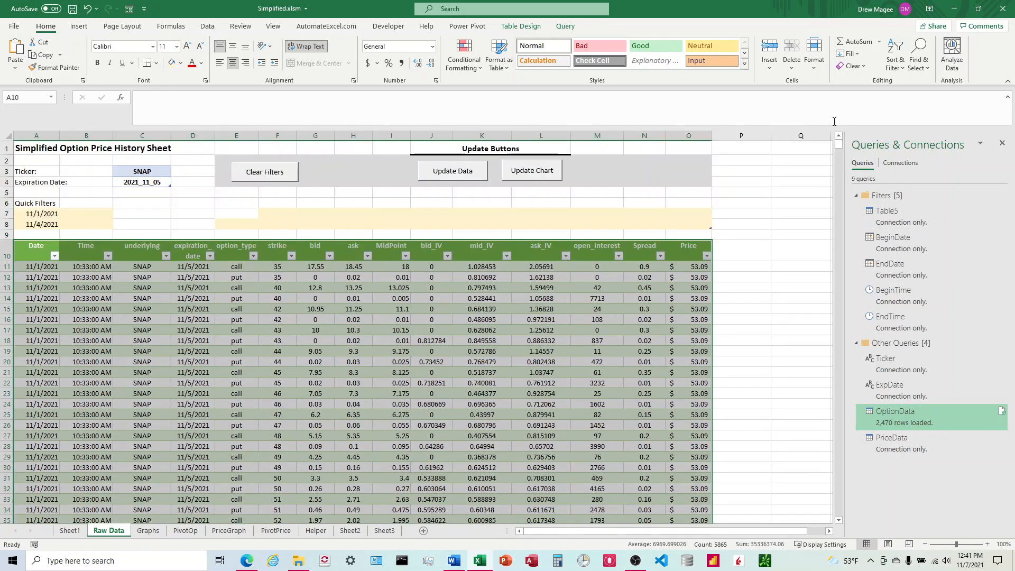
pyautogui.click(108, 256)
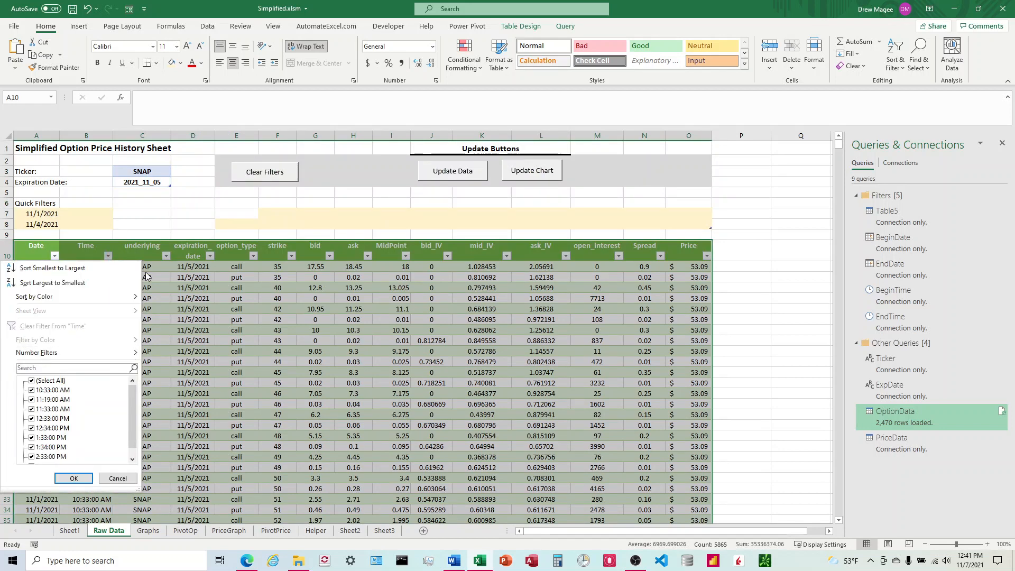
pyautogui.click(145, 222)
pyautogui.moveTo(839, 151); pyautogui.dragTo(848, 106)
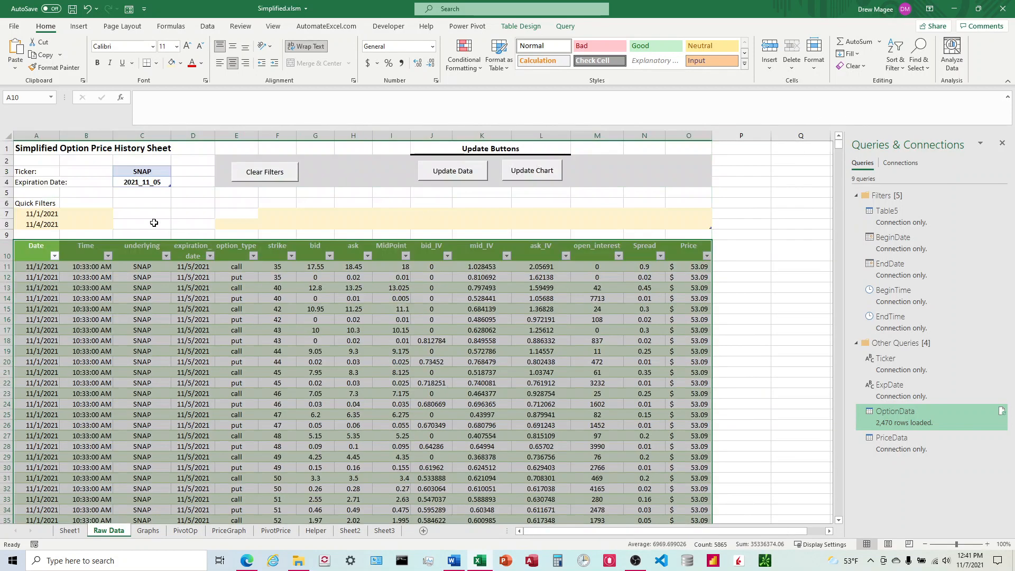
# Enter 1100 and 1455 as the quick-filter times and update the data
pyautogui.click(88, 222)
pyautogui.click(91, 211)
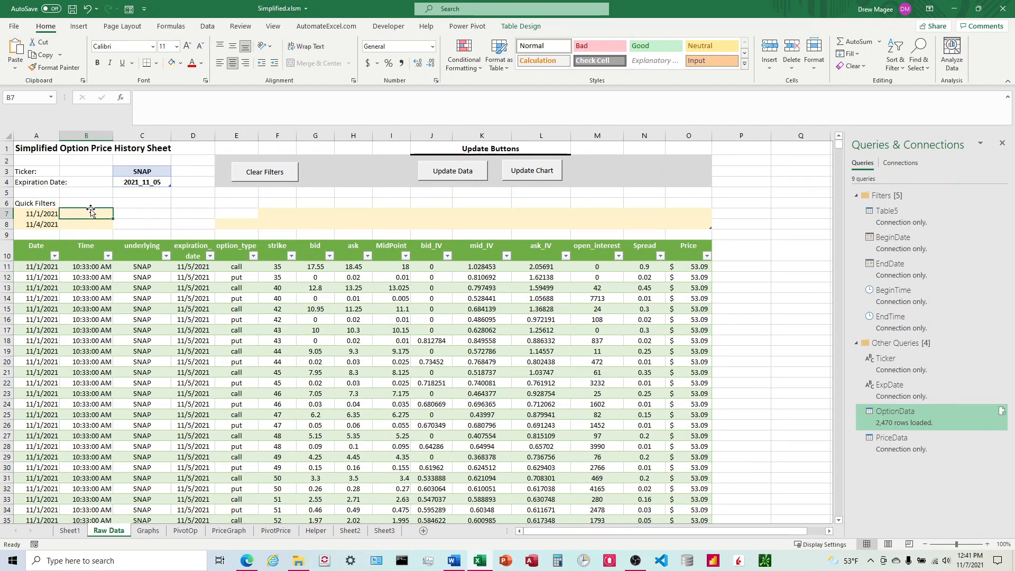
pyautogui.write('11')
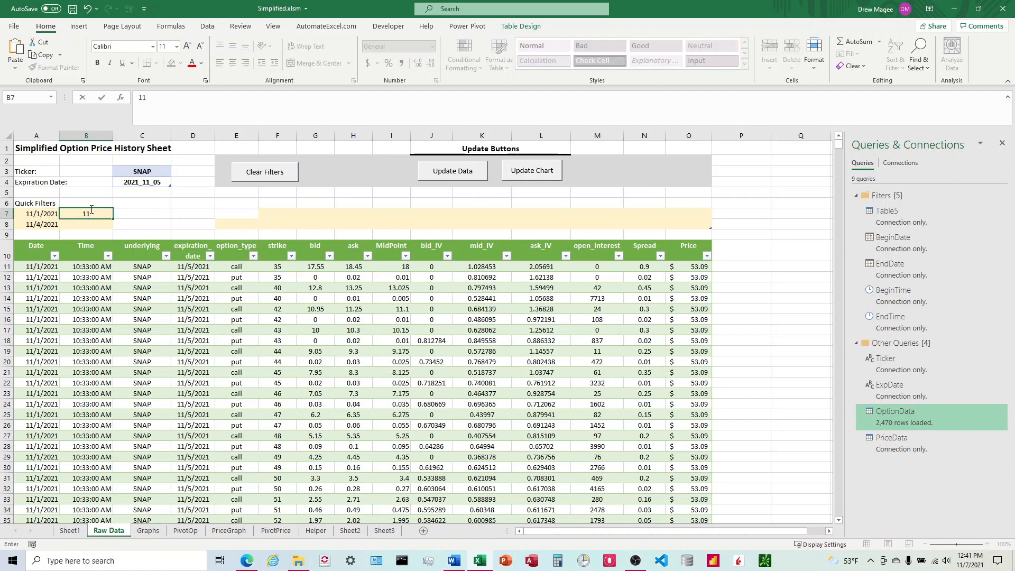
pyautogui.write('00')
pyautogui.press('Return')
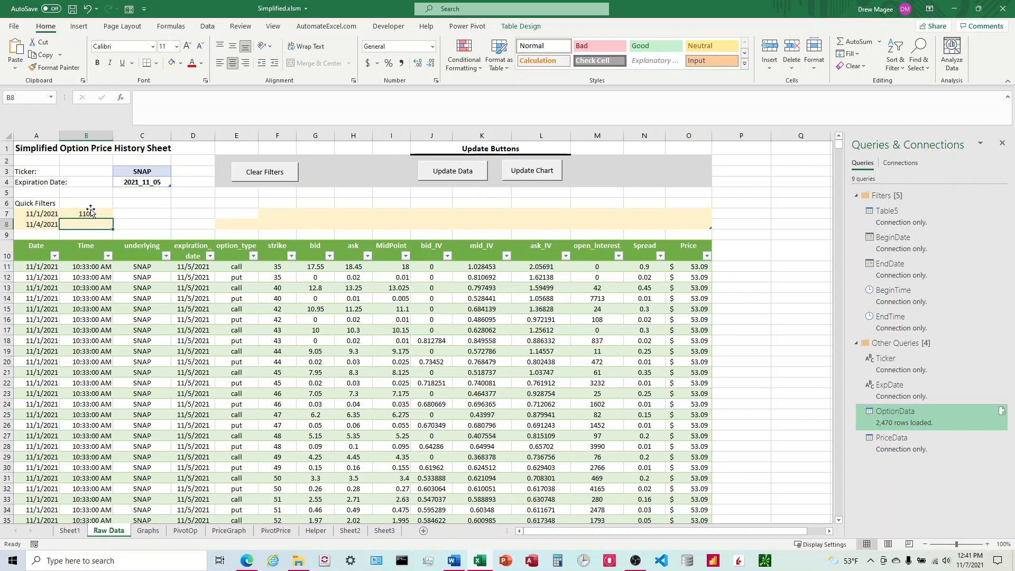
pyautogui.write('2')
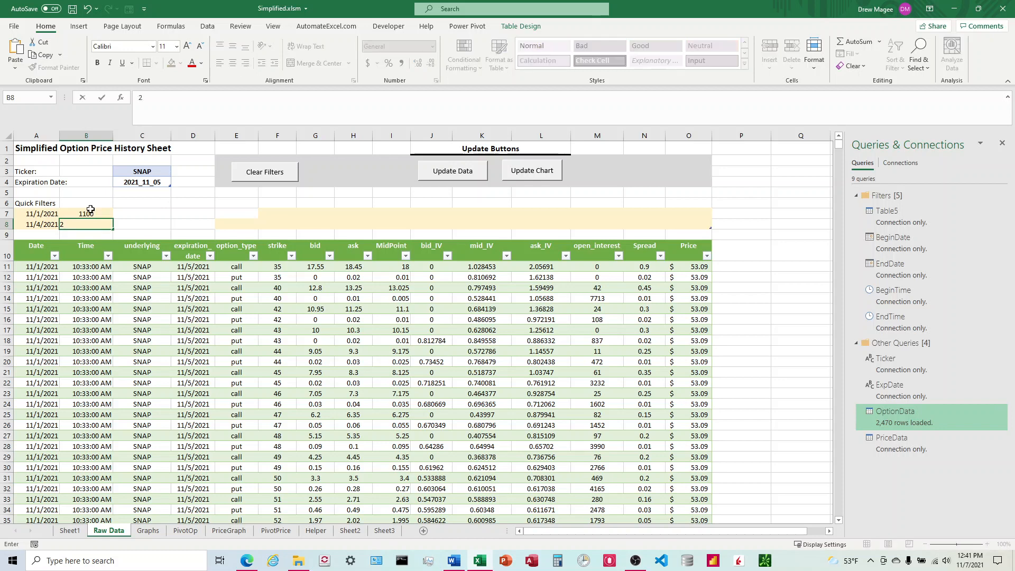
pyautogui.write('1455')
pyautogui.press('Return')
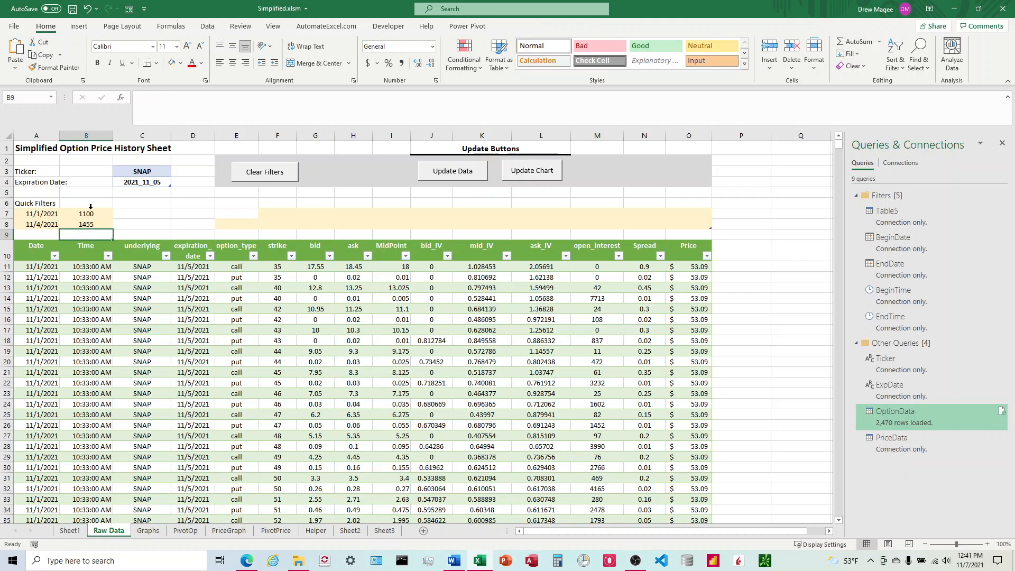
pyautogui.click(454, 171)
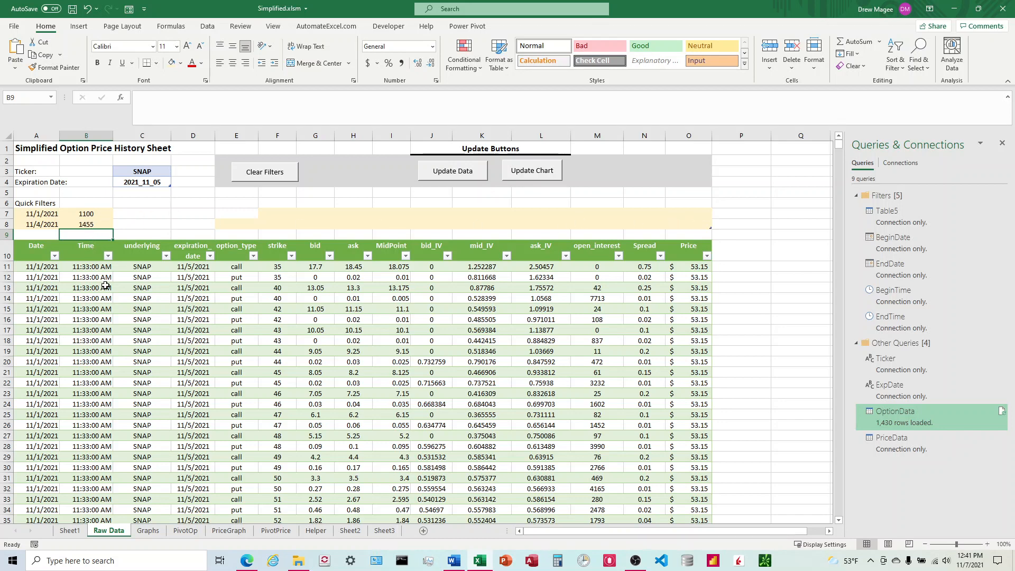
# Scroll through the refreshed option rows to check the filtered times
pyautogui.scroll(-1, 104, 288)
pyautogui.scroll(-18, 104, 288)
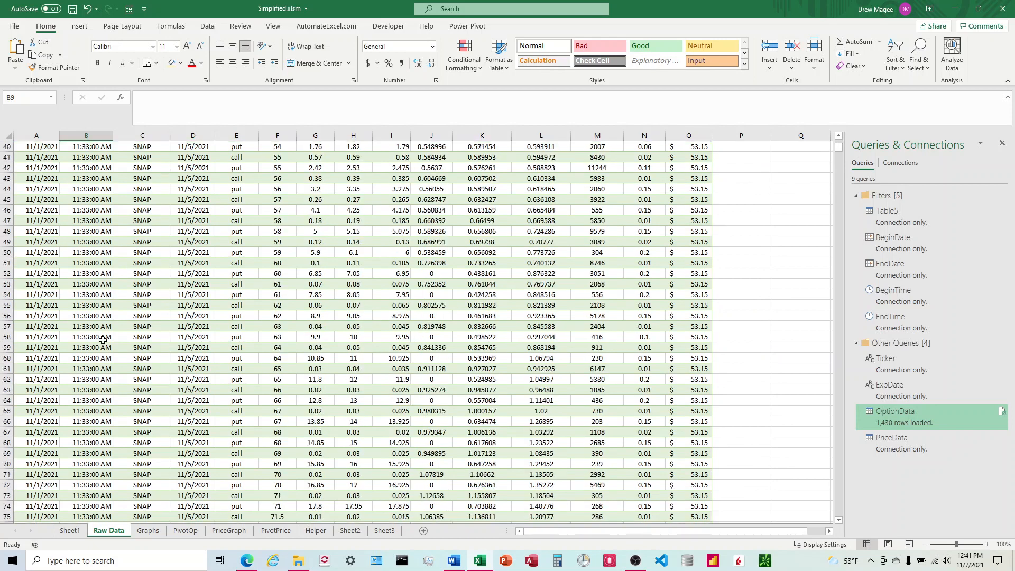
pyautogui.moveTo(840, 153); pyautogui.dragTo(831, 134)
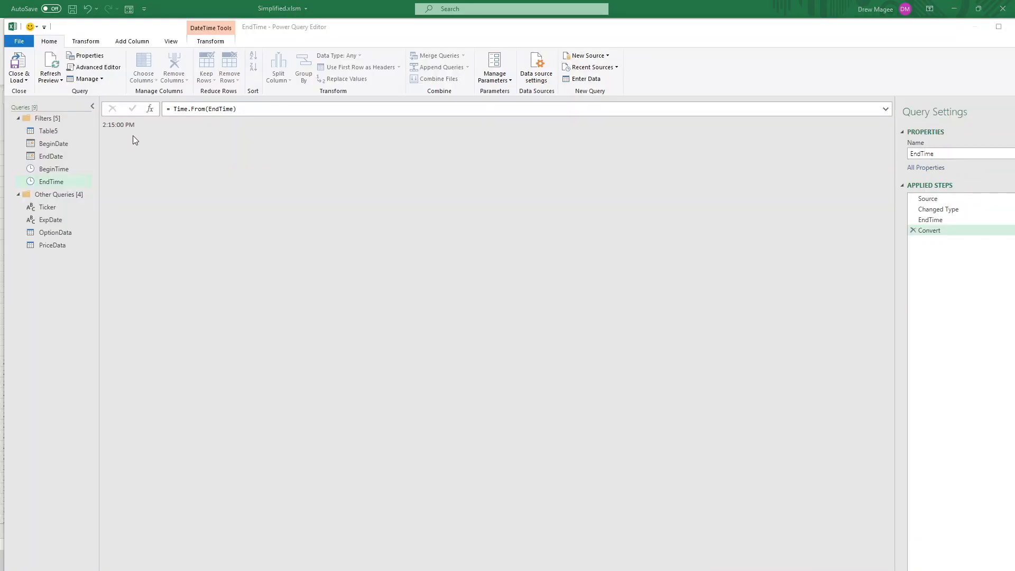
# In the EndTime query's code, replace the hard-coded 1415 with Record.Field(Source{1},"Column2") and save
pyautogui.click(99, 68)
pyautogui.moveTo(397, 196); pyautogui.dragTo(396, 151)
pyautogui.click(392, 257)
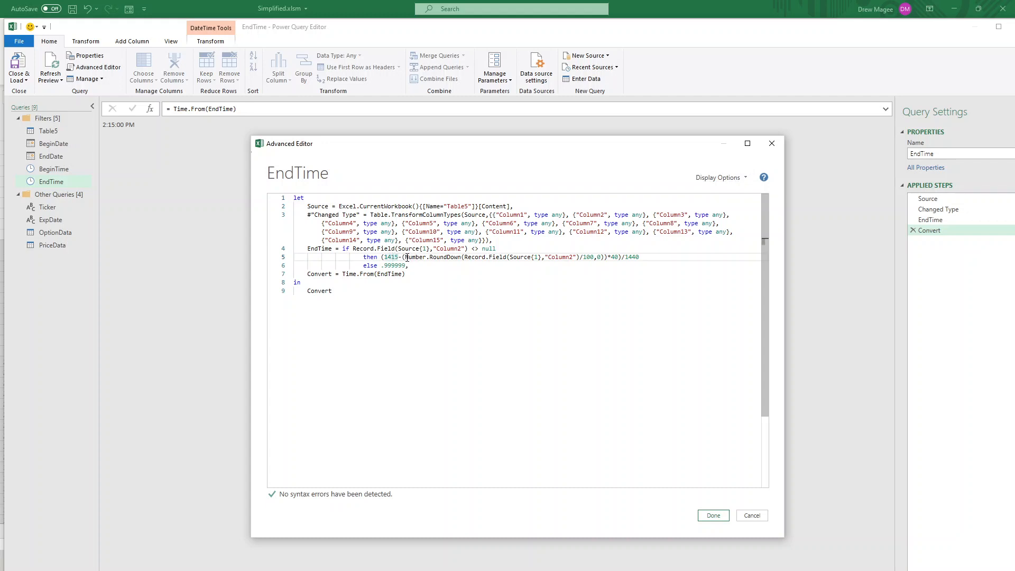
pyautogui.press('BackSpace')
pyautogui.press('BackSpace')
pyautogui.press('BackSpace')
pyautogui.press('BackSpace')
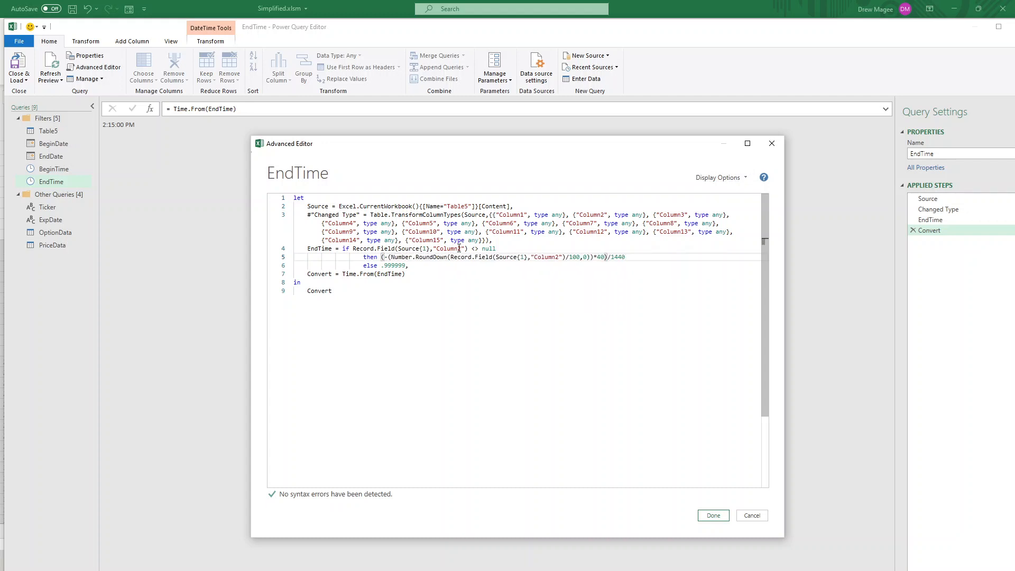
pyautogui.moveTo(468, 249); pyautogui.dragTo(354, 249)
pyautogui.hotkey('ctrl', 'c')
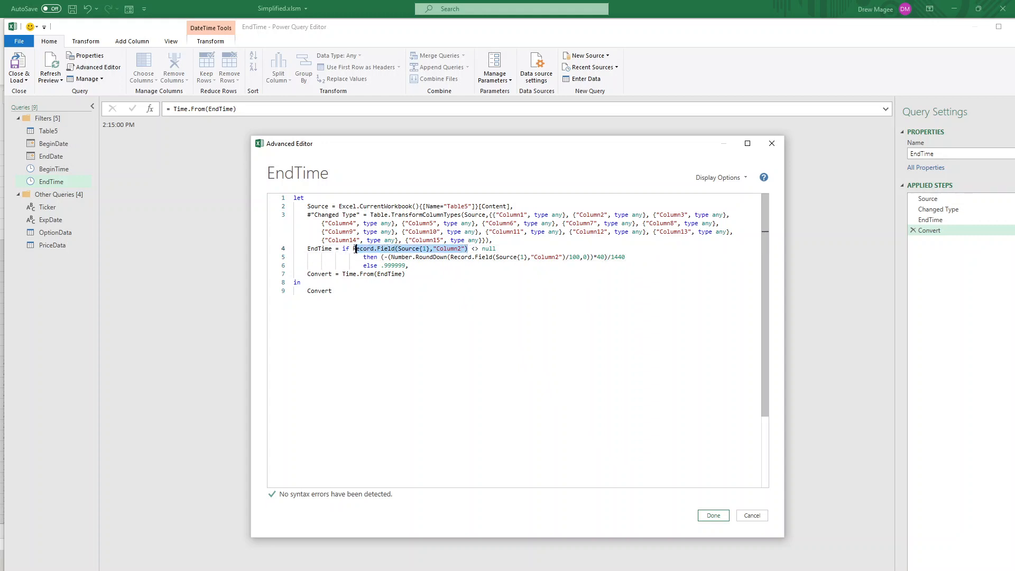
pyautogui.click(385, 257)
pyautogui.hotkey('ctrl', 'v')
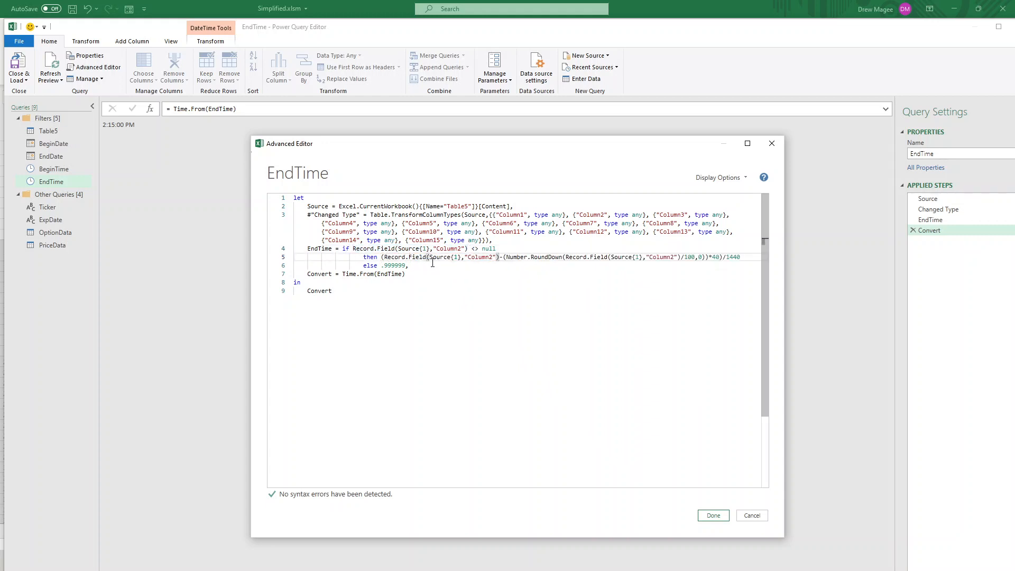
pyautogui.click(714, 515)
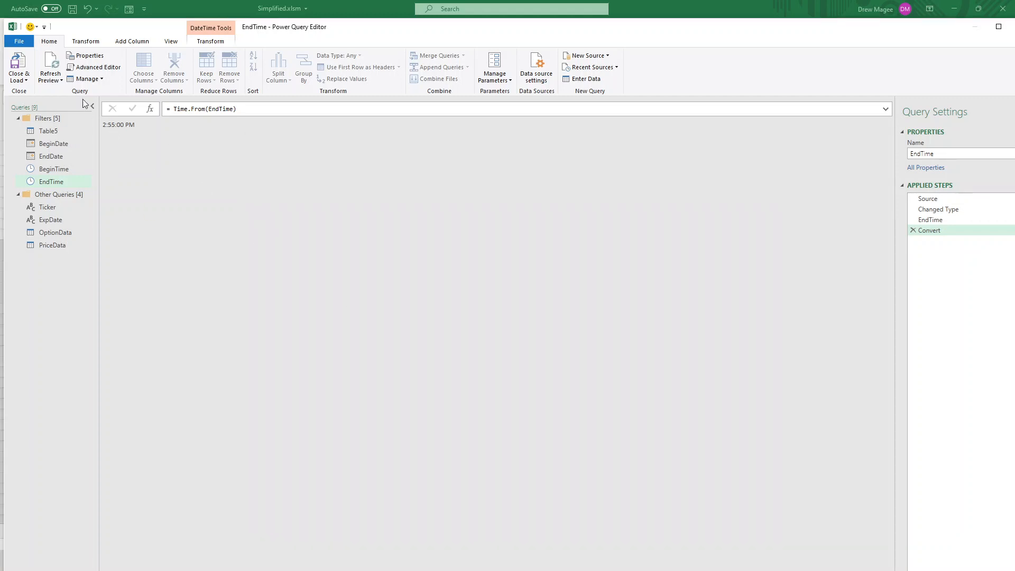
# Close and load the queries back into the workbook
pyautogui.click(18, 64)
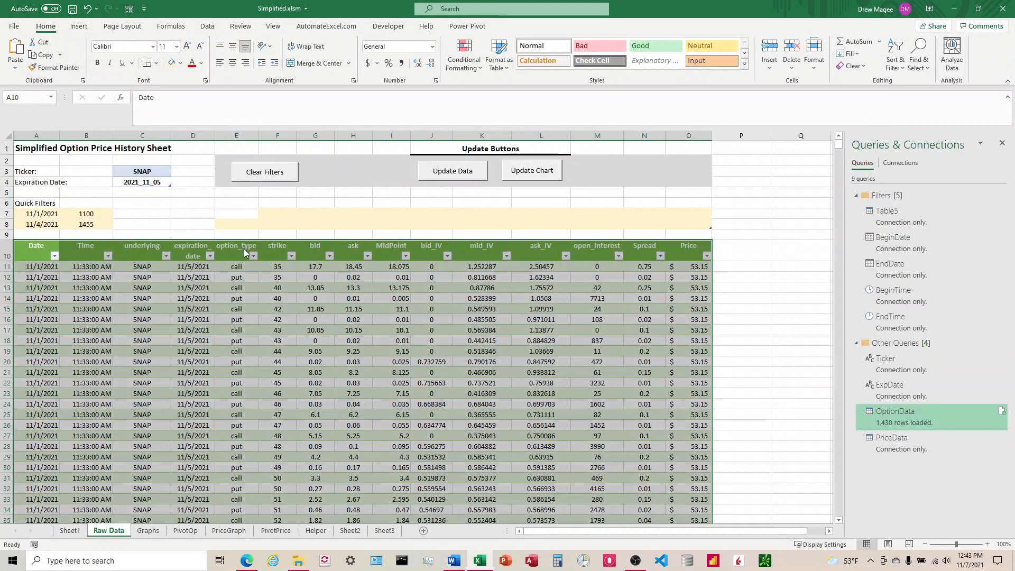
pyautogui.click(192, 213)
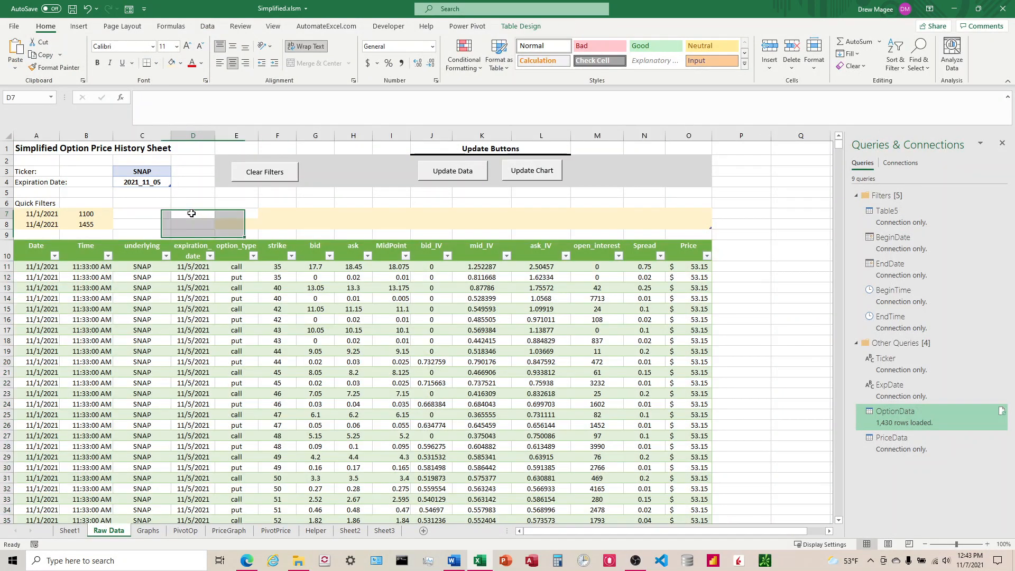
# Refresh the option data using the current quick-filter times
pyautogui.click(452, 171)
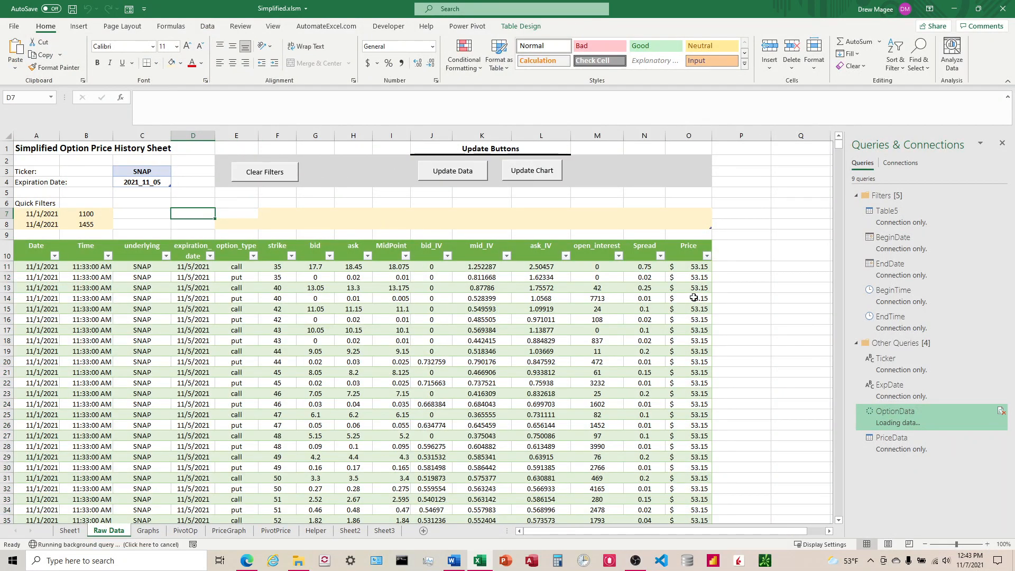
pyautogui.moveTo(840, 144)
pyautogui.mouseDown()
pyautogui.moveTo(845, 195)
pyautogui.moveTo(839, 139)
pyautogui.mouseUp()
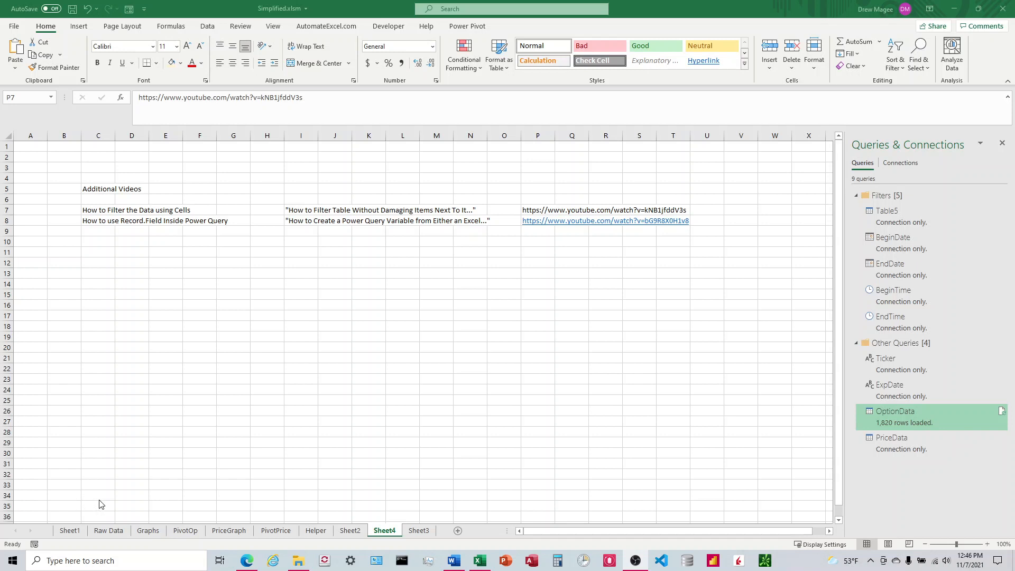
# Browse the sheet listing additional related videos and their YouTube links
pyautogui.click(105, 532)
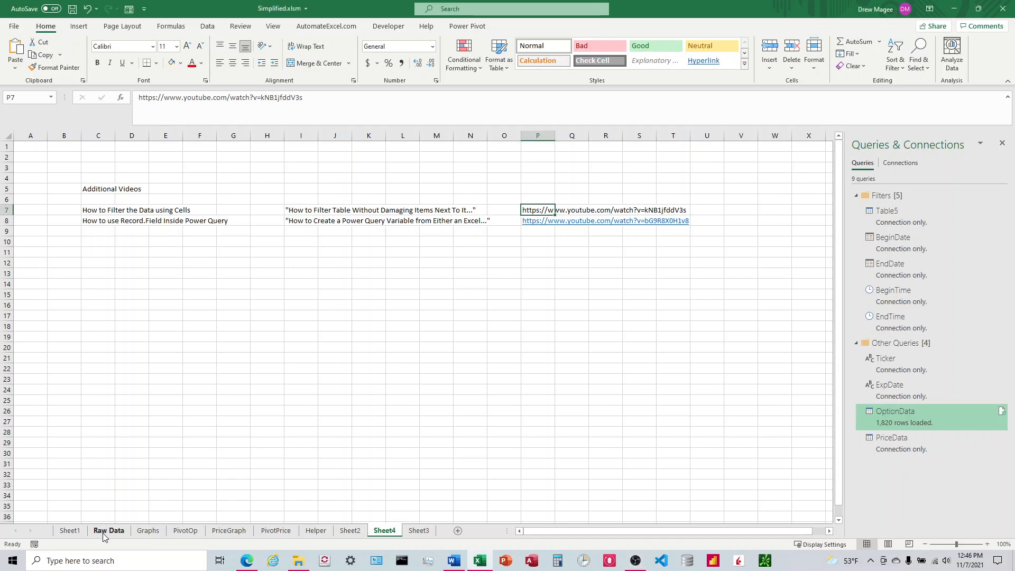
pyautogui.click(106, 531)
pyautogui.click(384, 530)
pyautogui.click(98, 208)
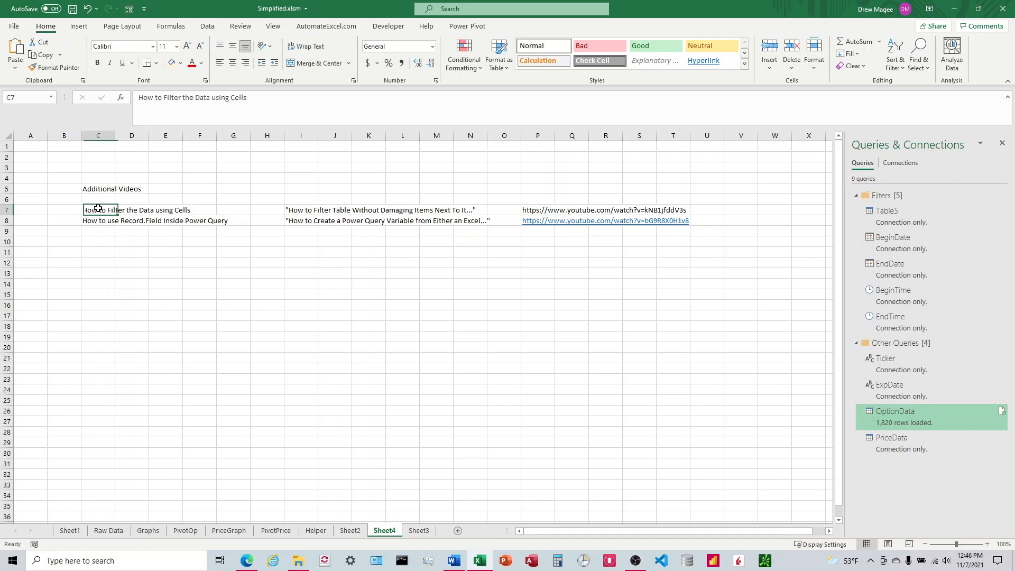
pyautogui.click(108, 530)
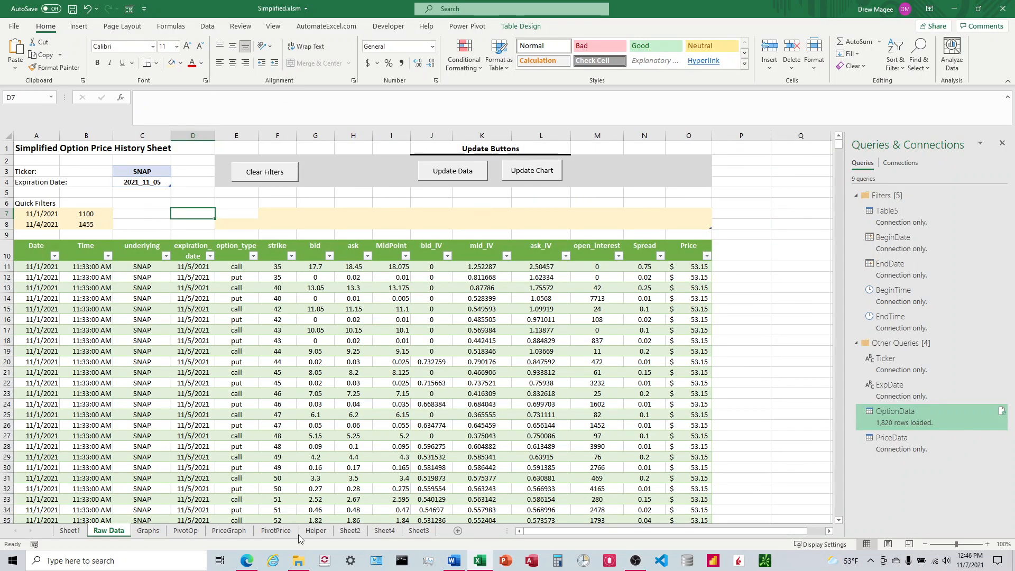
pyautogui.click(420, 530)
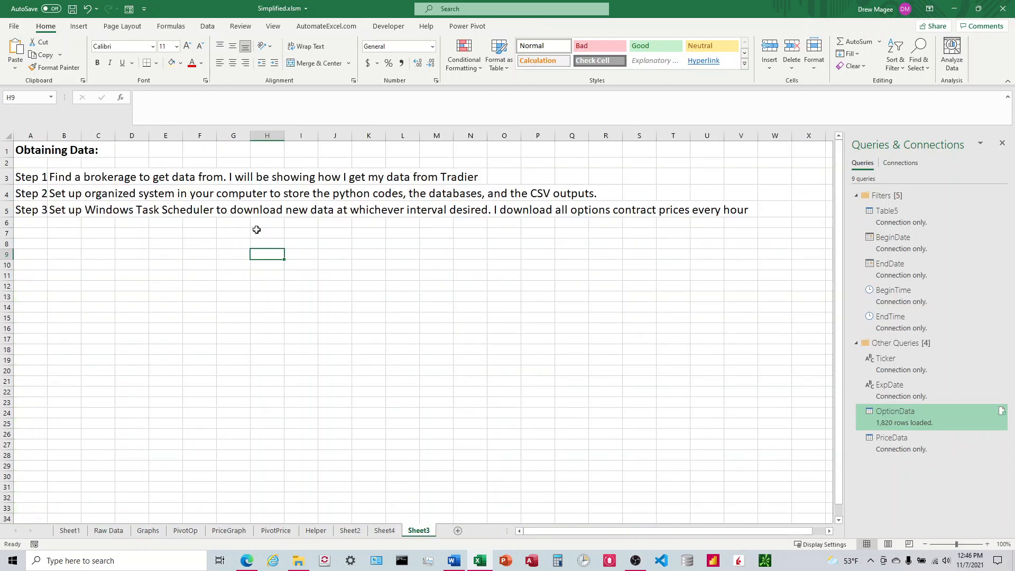
pyautogui.click(382, 530)
pyautogui.click(539, 210)
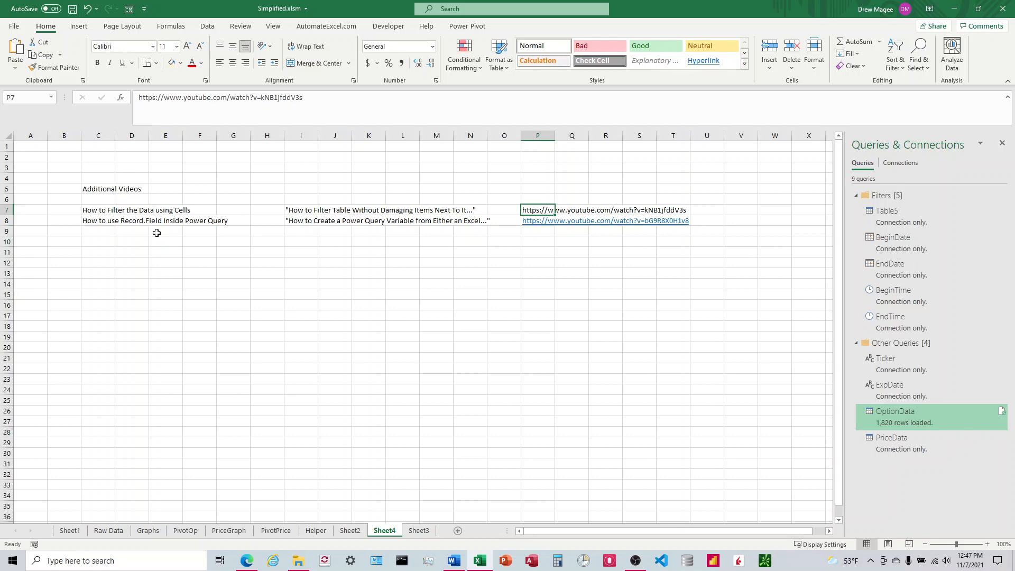
pyautogui.click(299, 220)
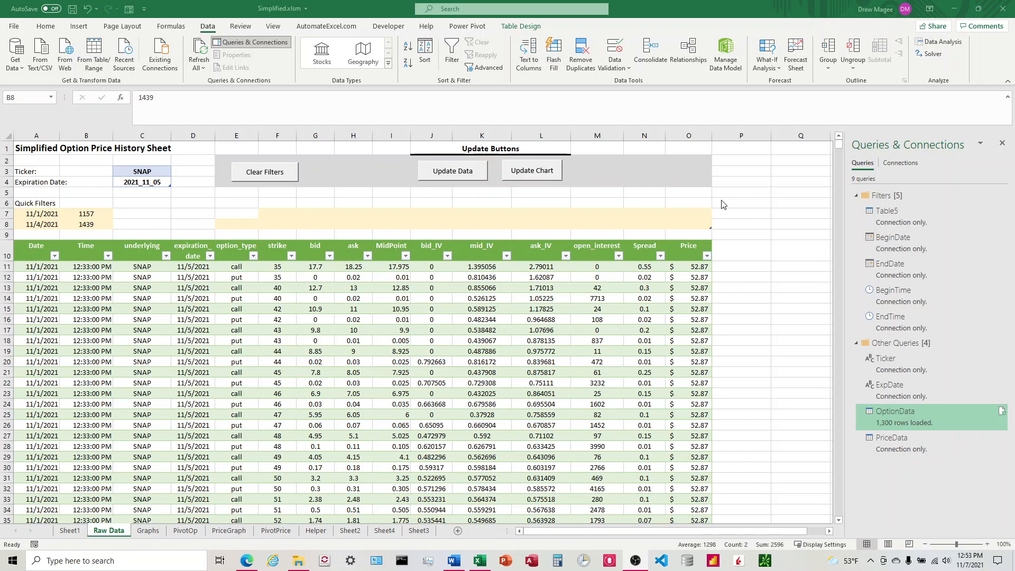
# Review the whole-number data validation between 930 and 1600 on the two quick-filter time cells
pyautogui.click(111, 213)
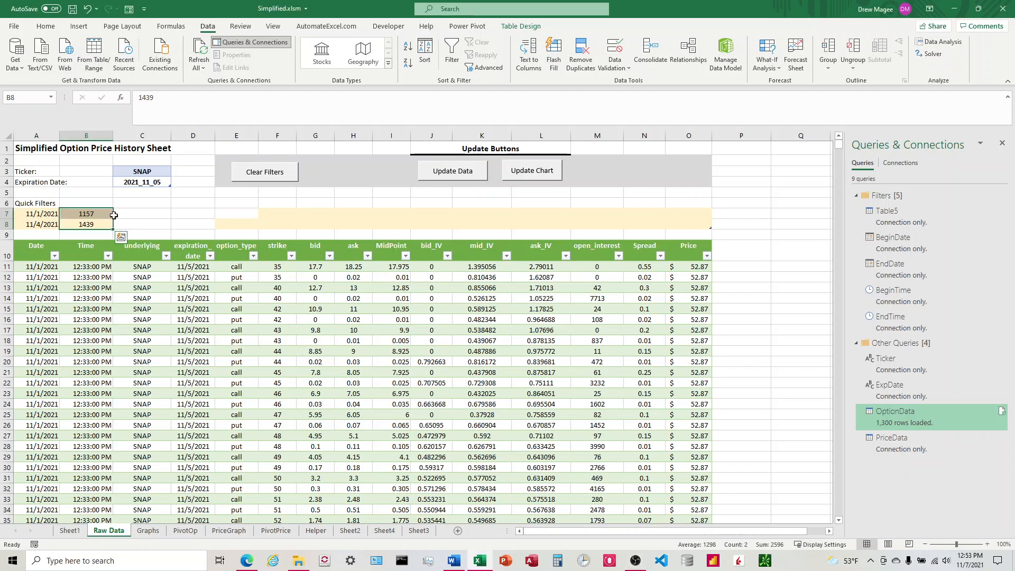
pyautogui.click(132, 214)
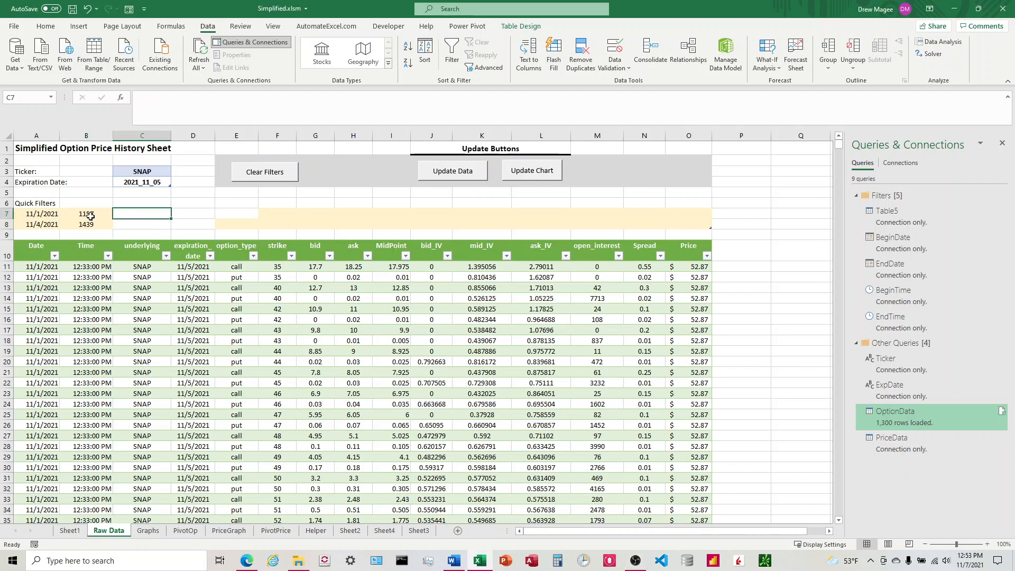
pyautogui.moveTo(90, 216); pyautogui.dragTo(91, 224)
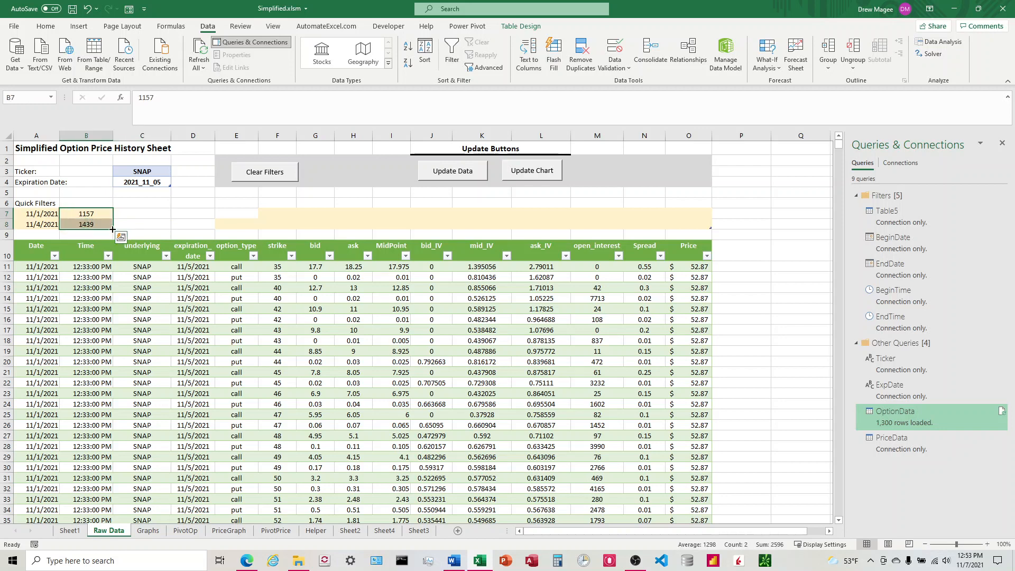
pyautogui.click(88, 213)
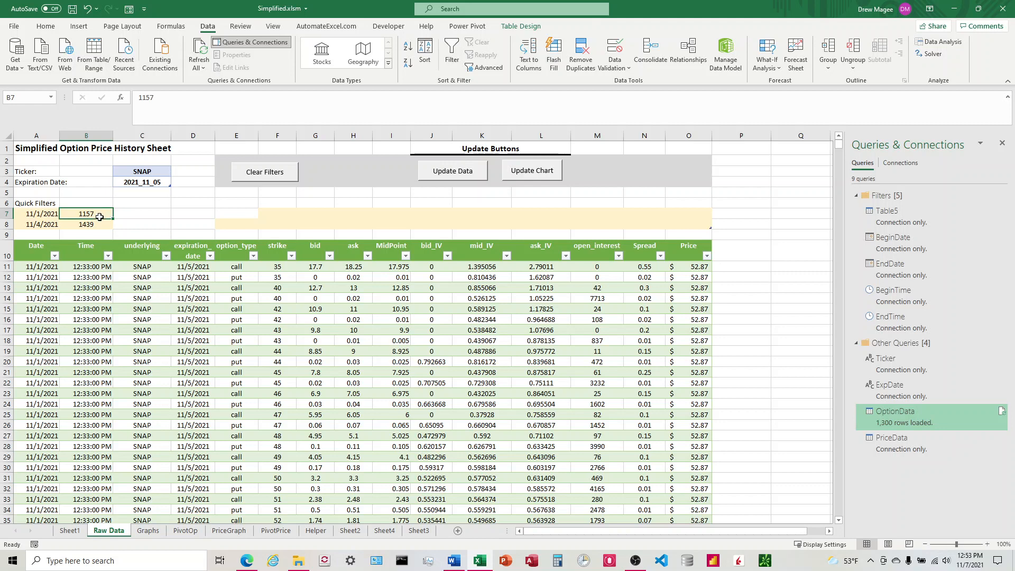
pyautogui.moveTo(100, 217); pyautogui.dragTo(99, 223)
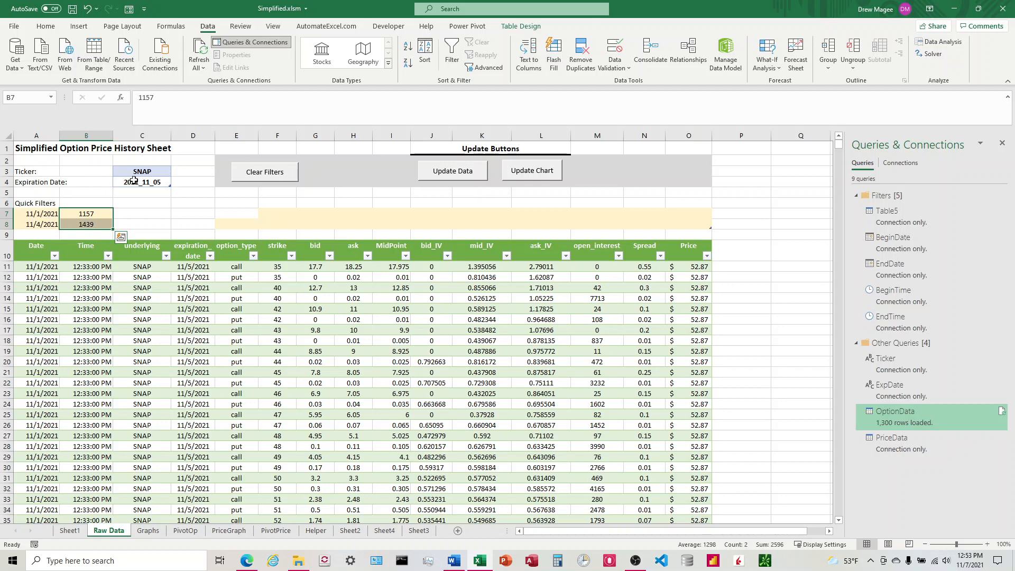
pyautogui.click(624, 66)
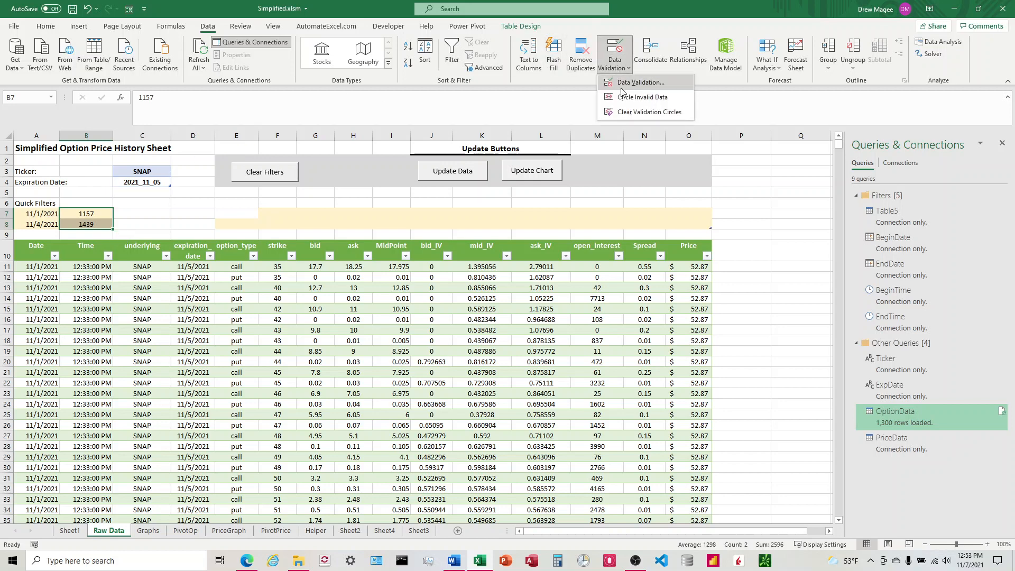
pyautogui.click(629, 79)
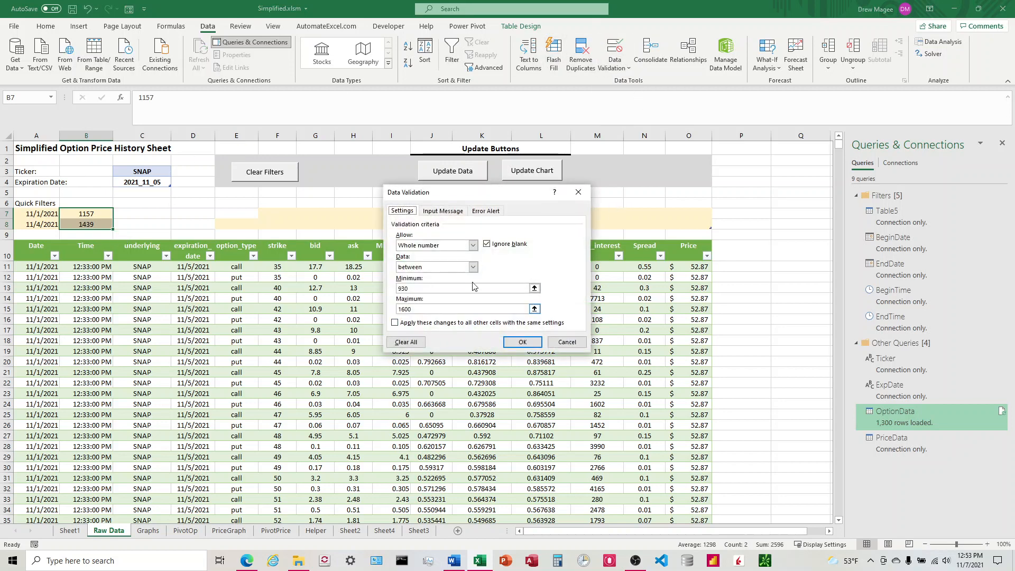
pyautogui.click(405, 288)
pyautogui.click(409, 309)
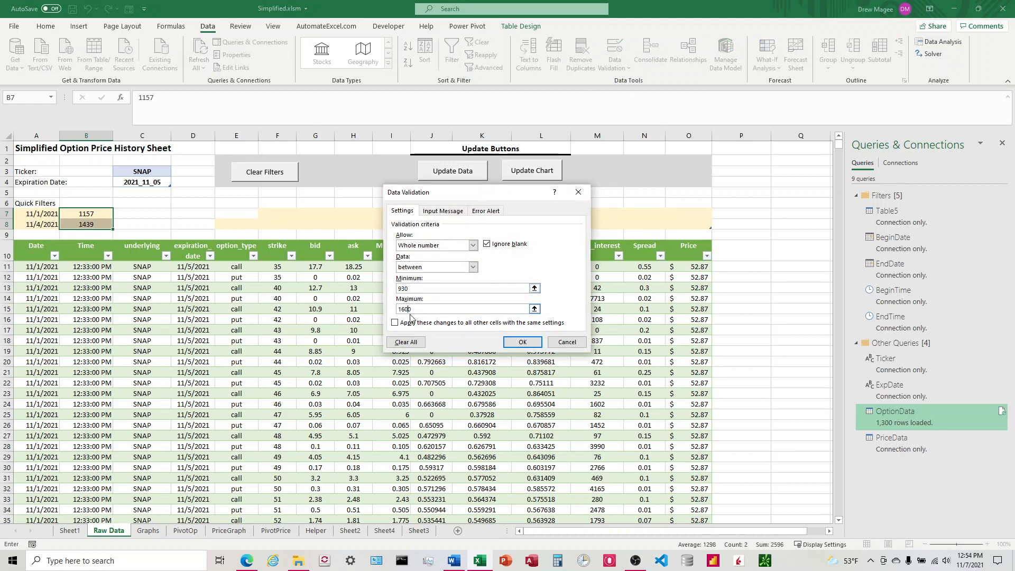
pyautogui.click(522, 343)
# Test the validation by entering 4000 as the end time, then retry entering a new end time
pyautogui.click(86, 224)
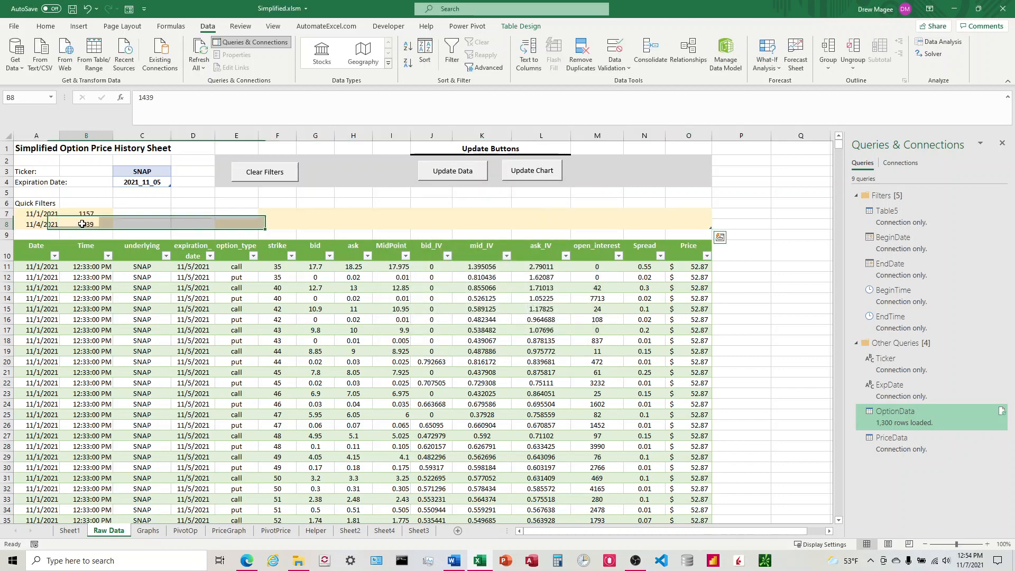
pyautogui.write('400')
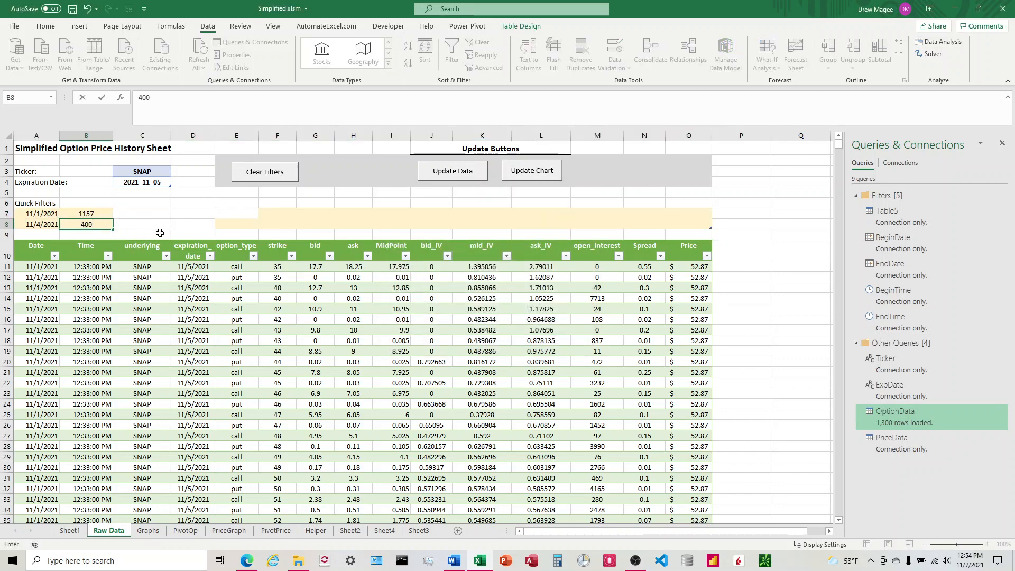
pyautogui.write('0')
pyautogui.press('Return')
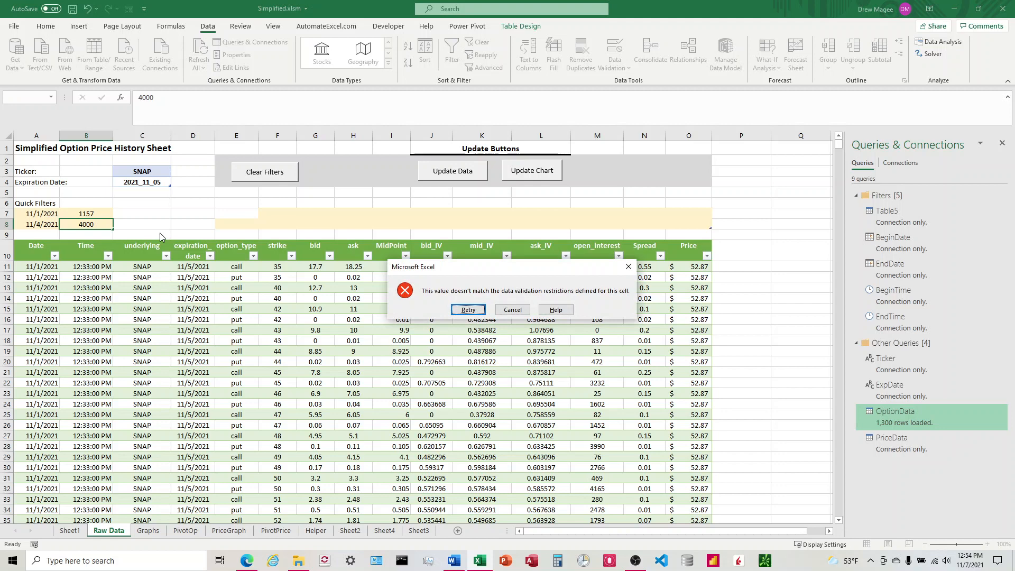
pyautogui.press('Return')
pyautogui.write('16')
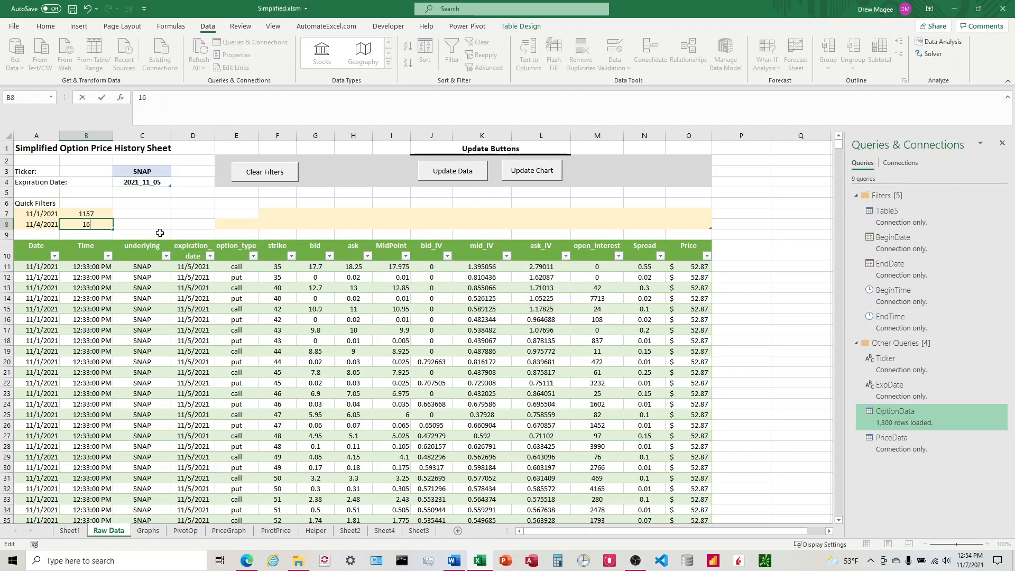